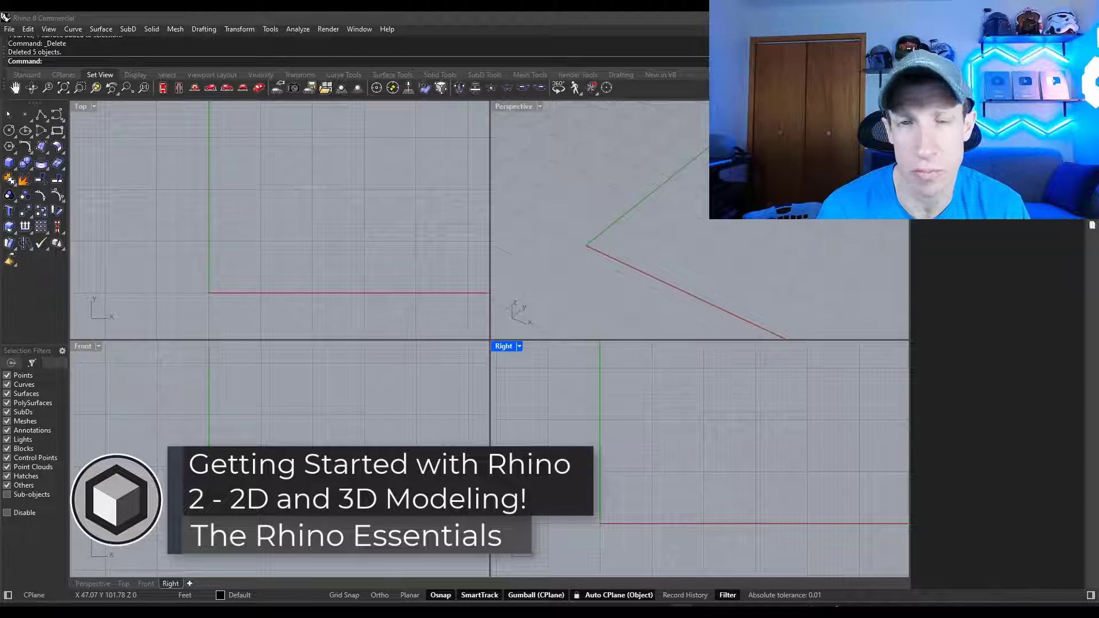
- Maximize the Perspective viewport and orbit the empty scene to view the ground plane and axes from an angle
left_click(586, 265)
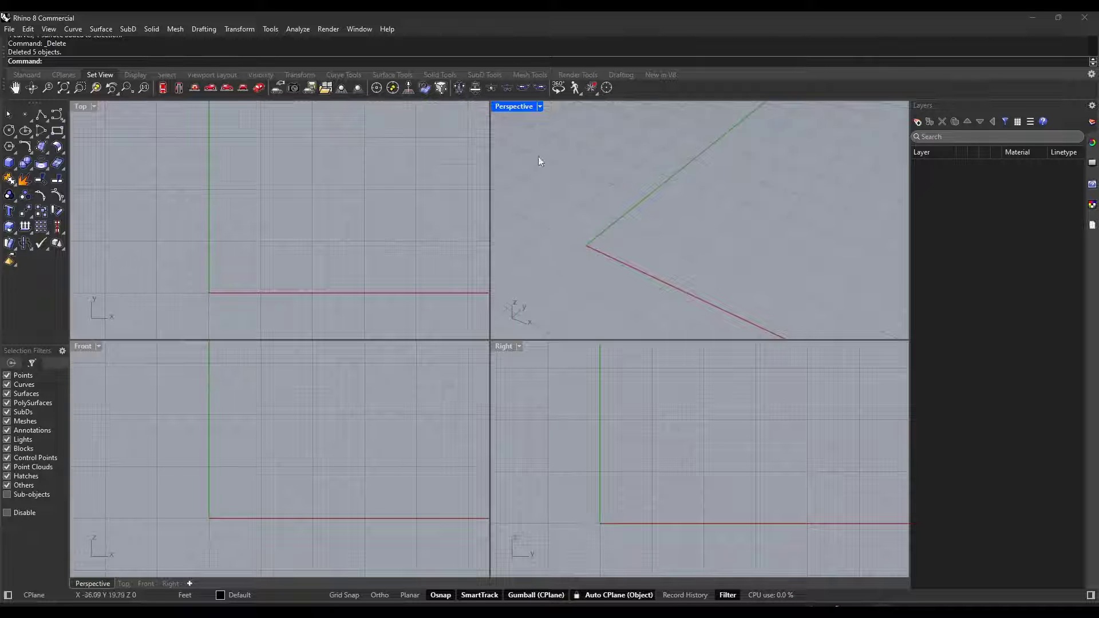
double_click(513, 106)
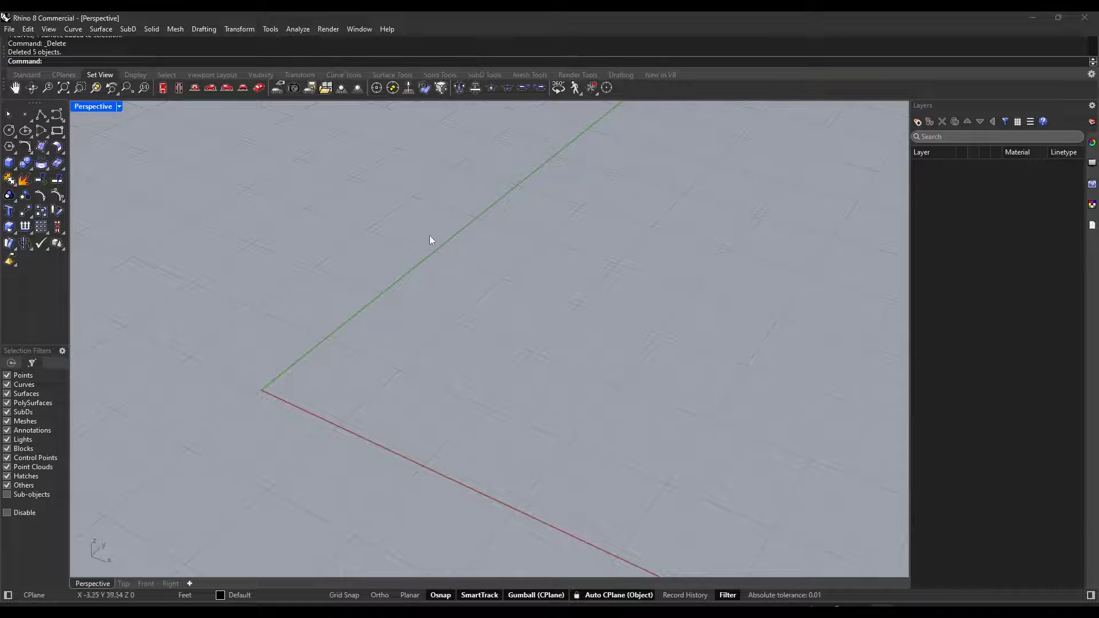
right_click_drag(431, 239, 399, 343)
right_click_drag(437, 233, 442, 243)
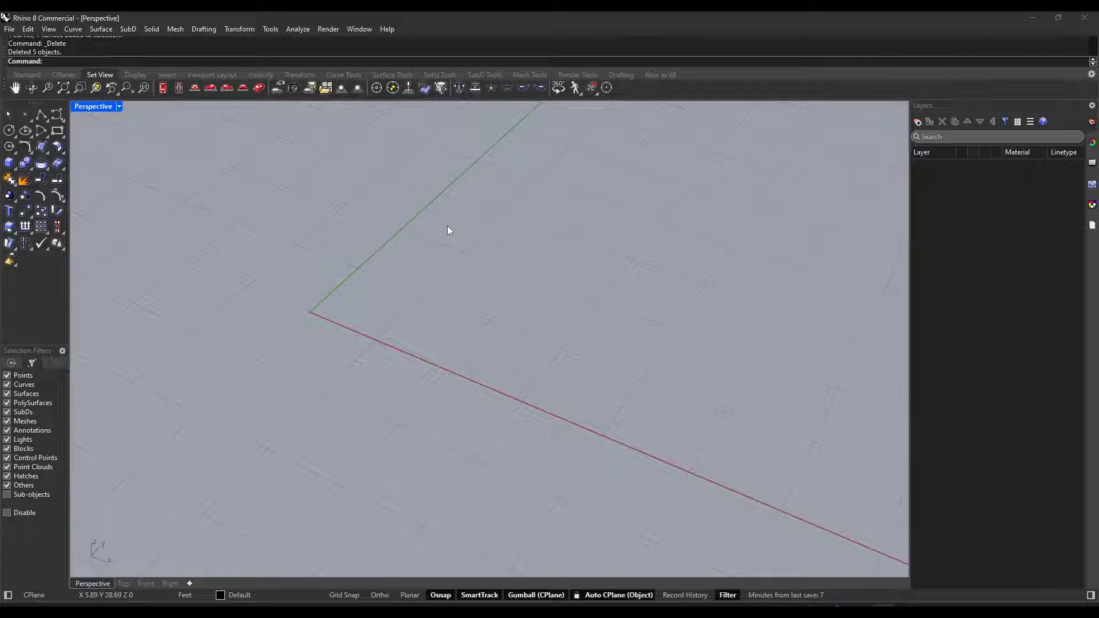
double_click(100, 108)
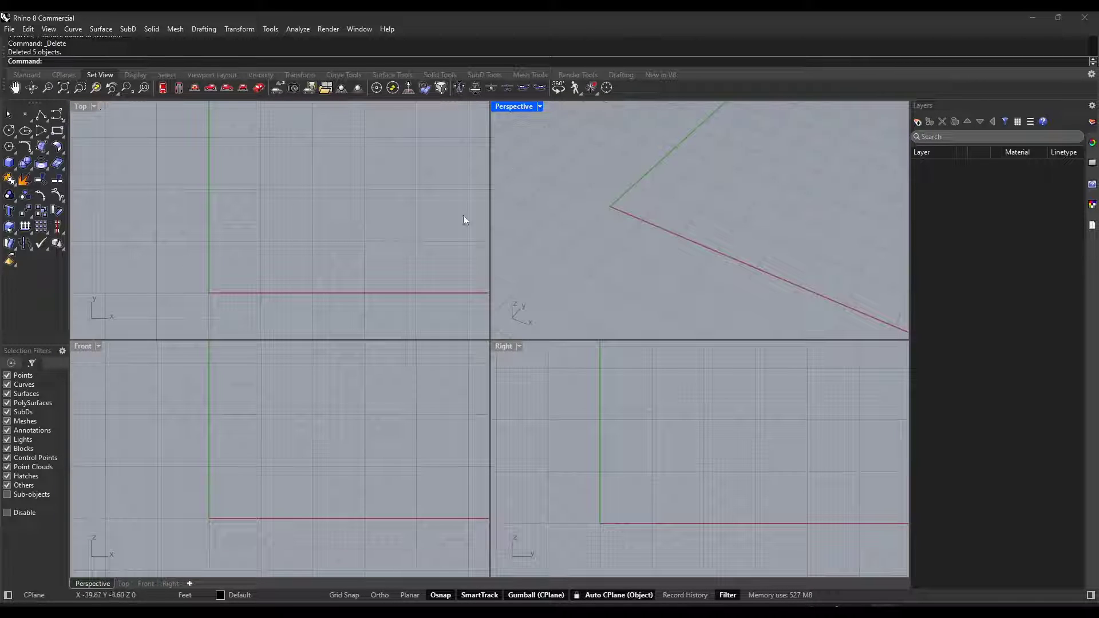
double_click(505, 108)
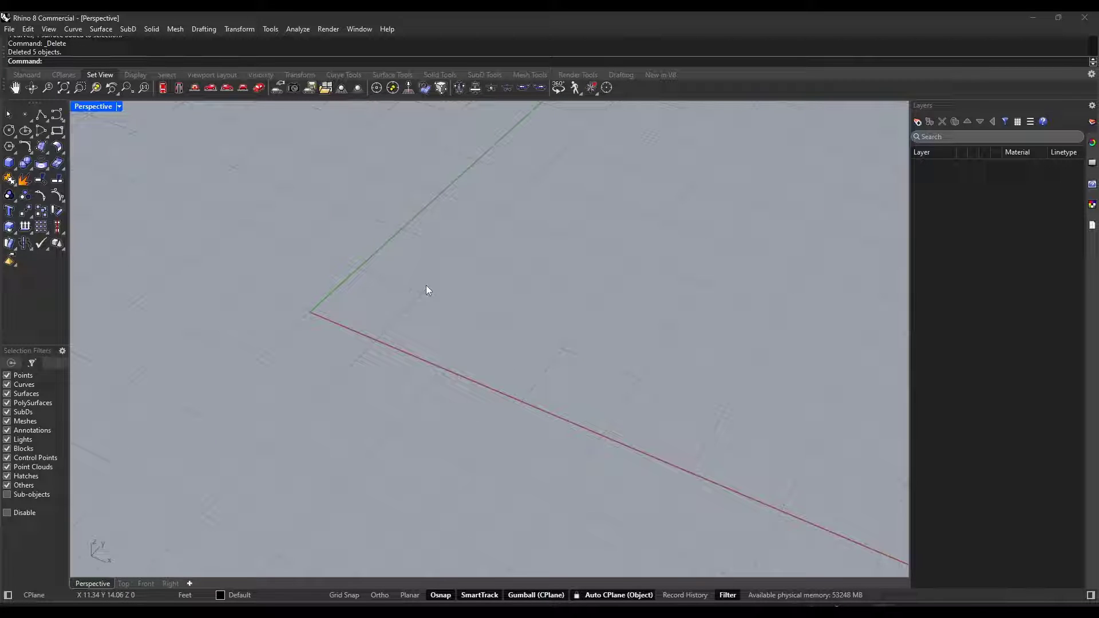
right_click_drag(450, 266, 454, 273)
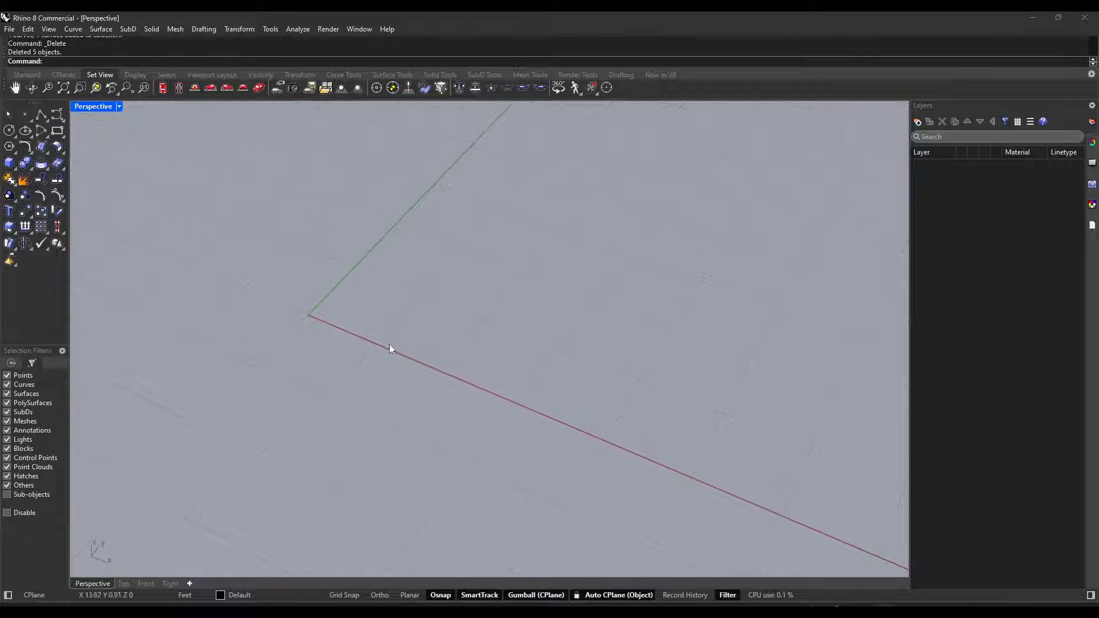
right_click_drag(389, 348, 537, 201)
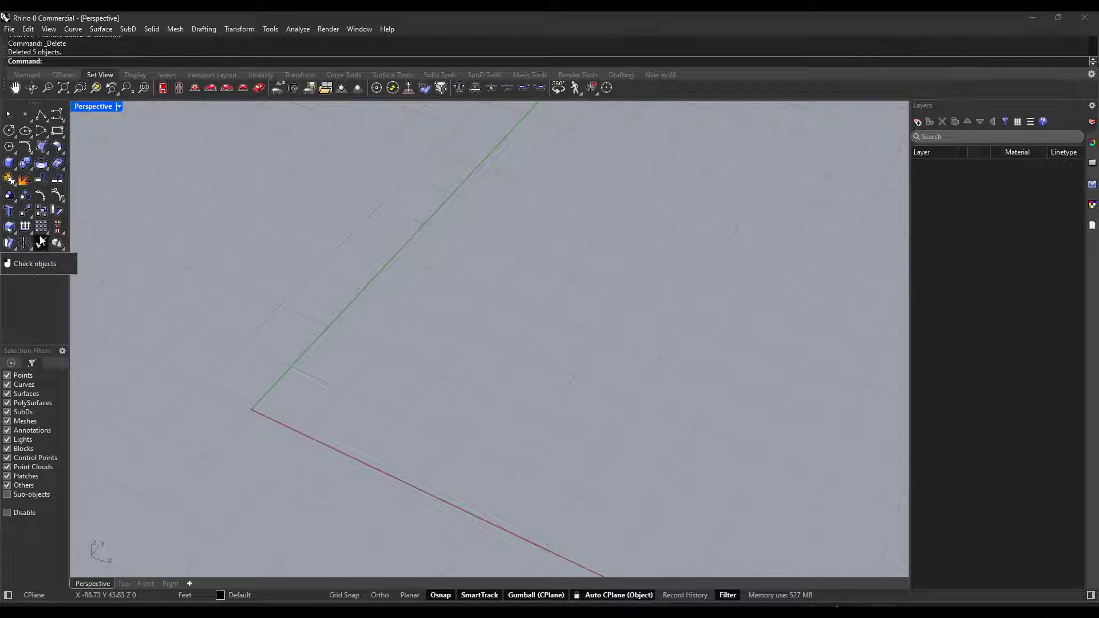
- Draw a closed nine-point polyline near the origin, with one straight side along the green axis and a zigzag side opposite
left_click(41, 116)
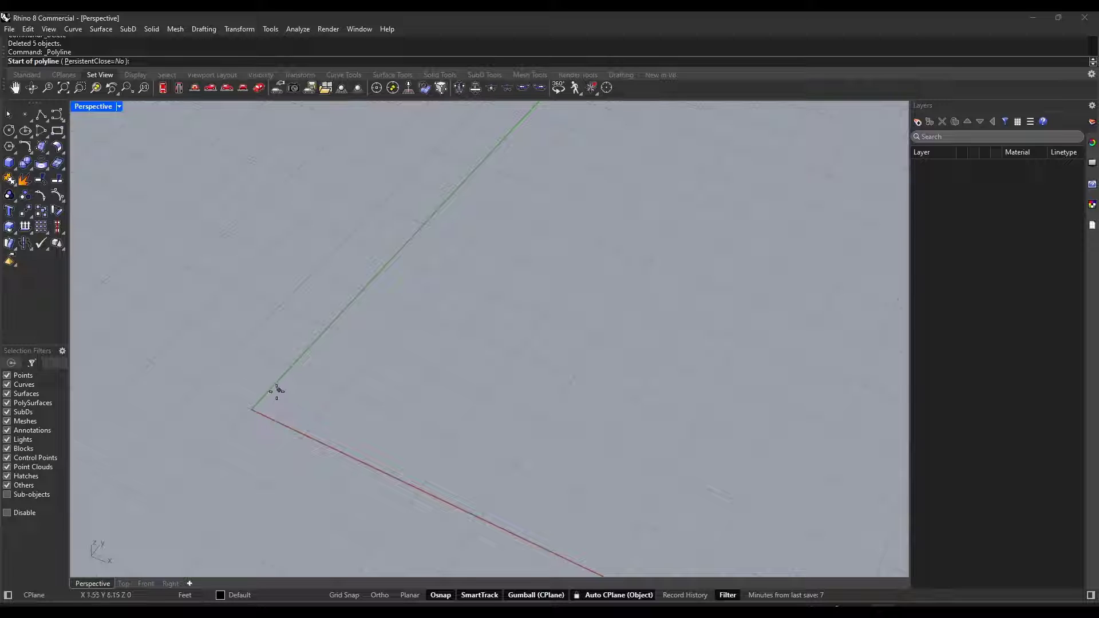
key("Escape")
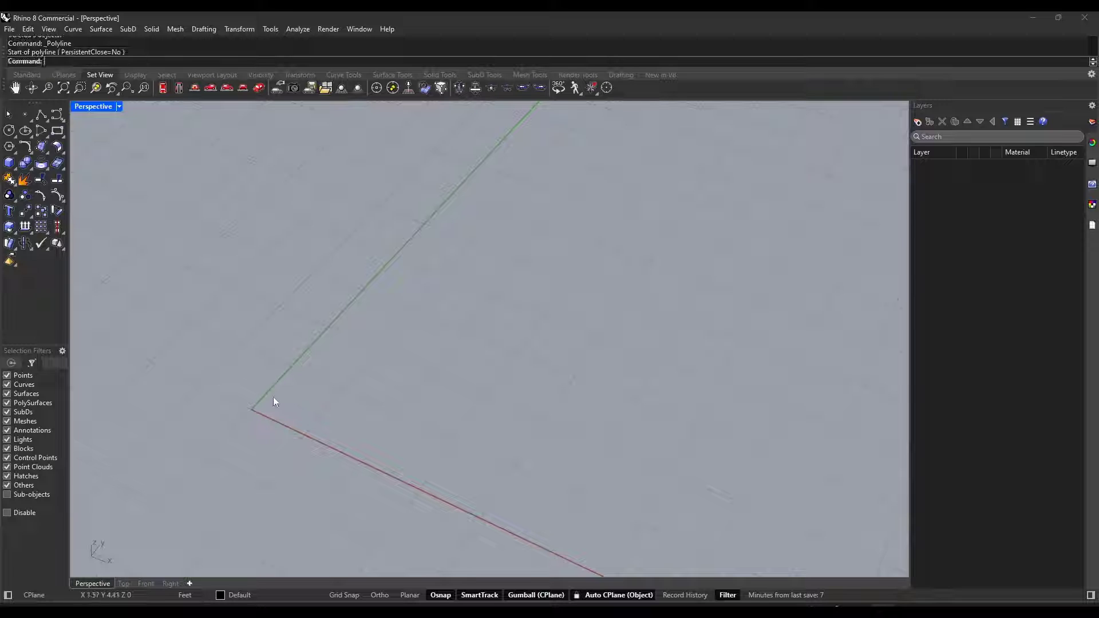
left_click(41, 118)
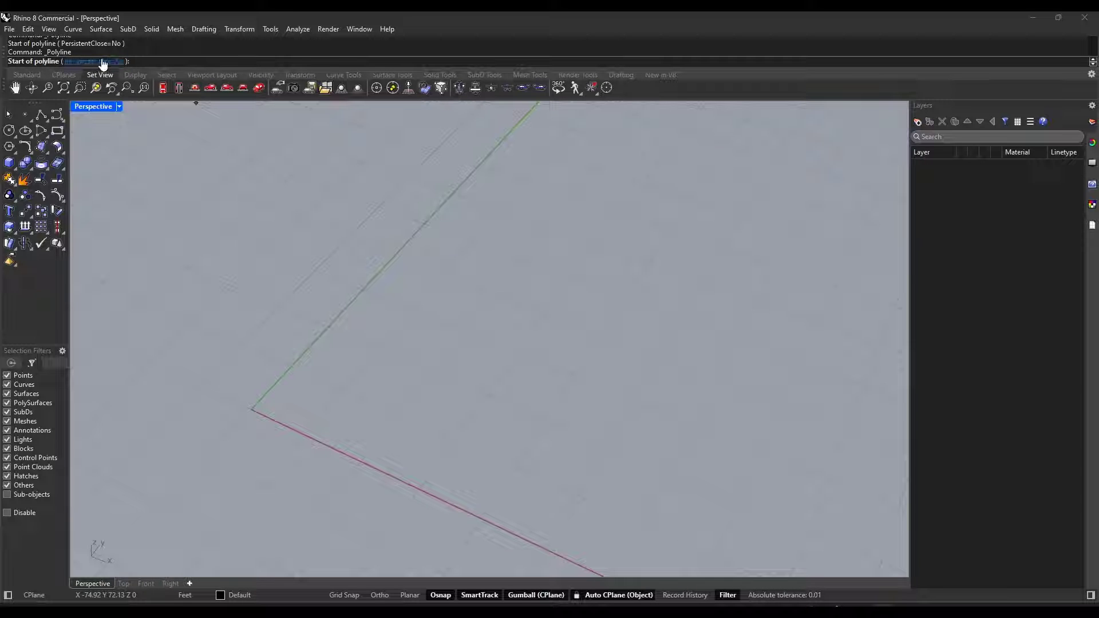
left_click(270, 405)
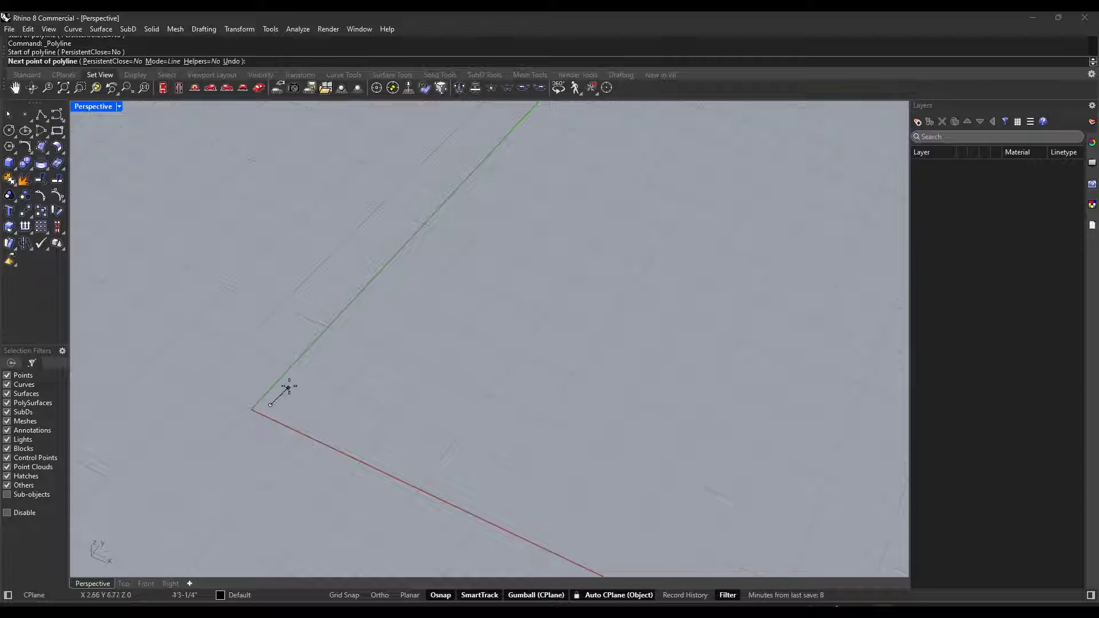
left_click(404, 264)
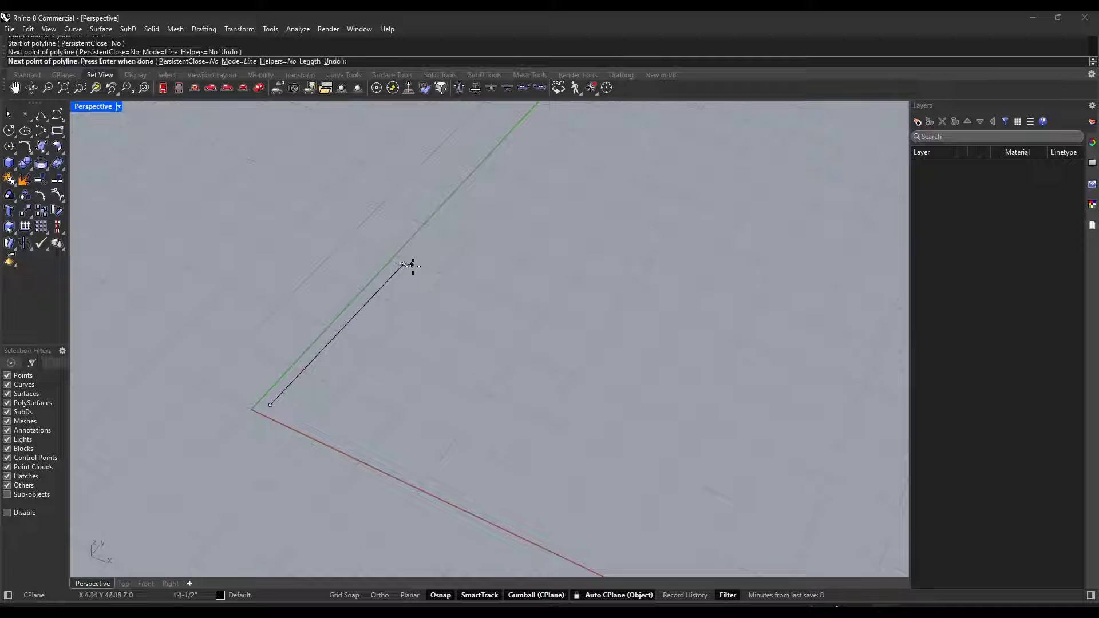
left_click(472, 287)
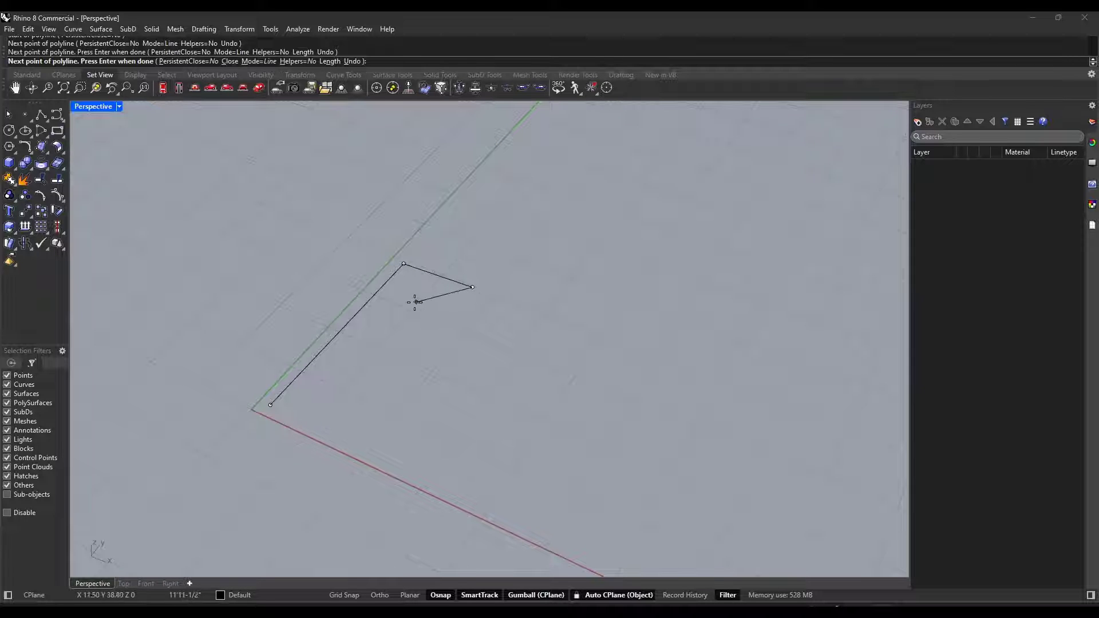
left_click(407, 302)
left_click(443, 340)
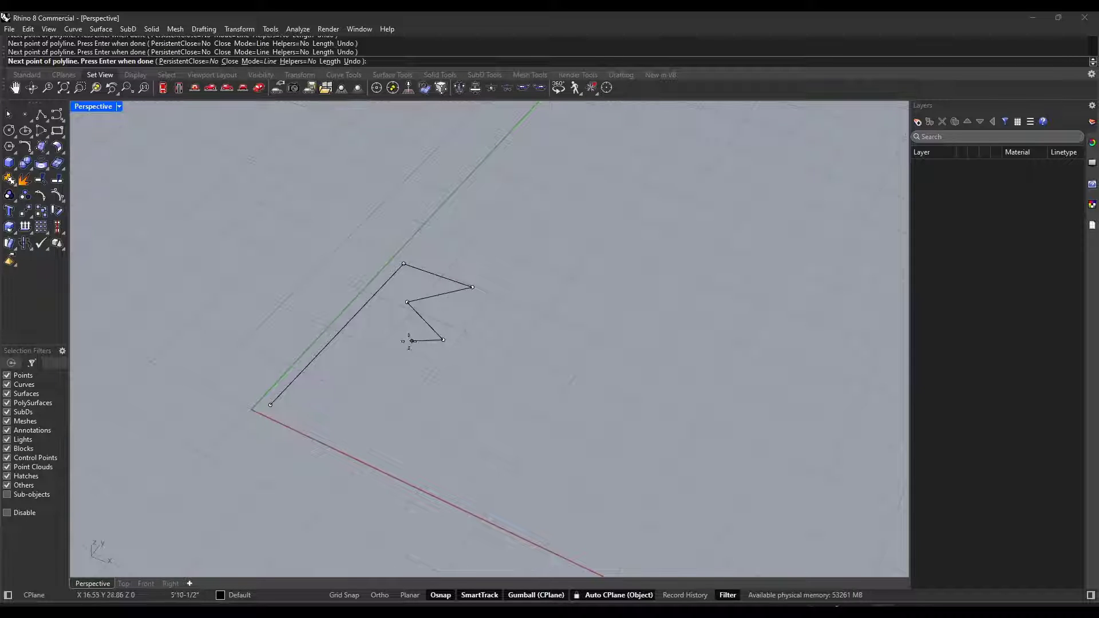
left_click(373, 341)
left_click(395, 390)
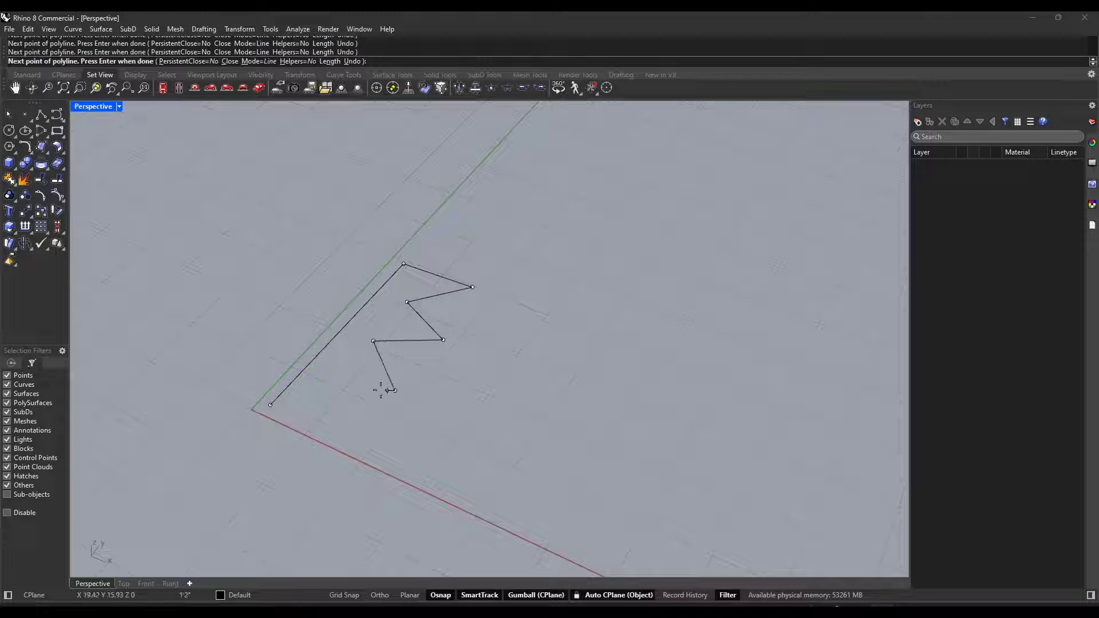
left_click(328, 381)
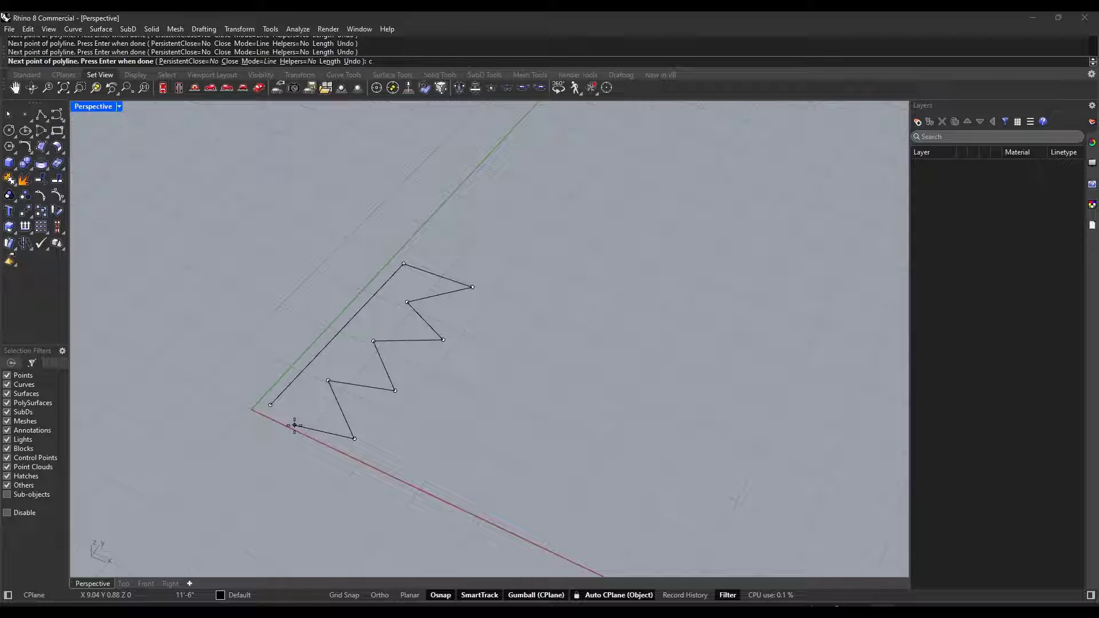
key("Return")
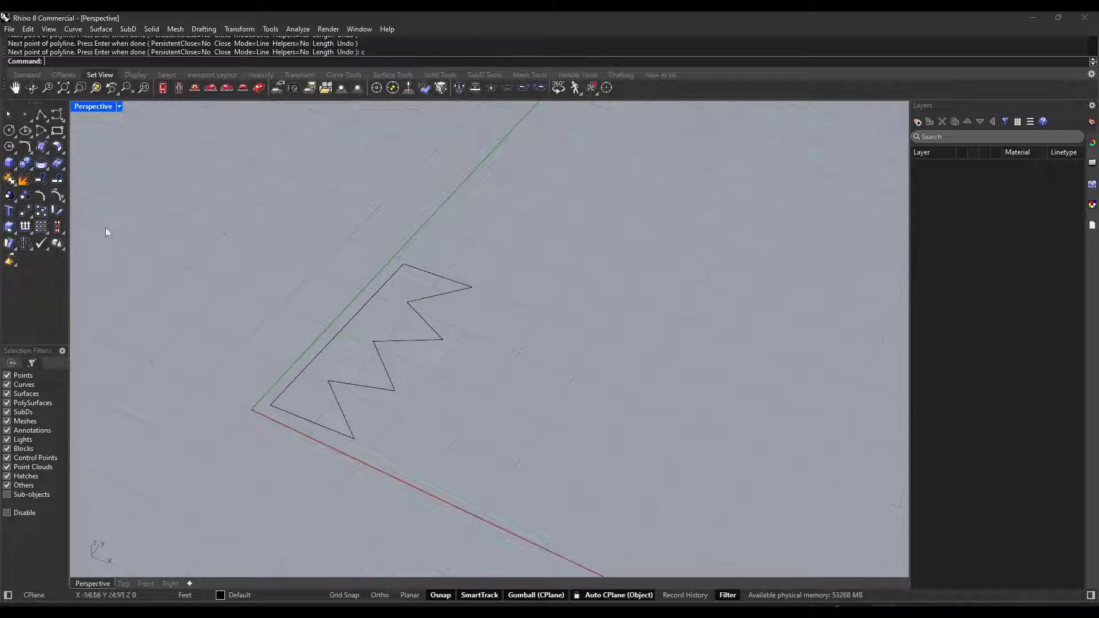
- Draw a circle with a radius of about 11' on the ground plane beside the zigzag side of the outline
left_click(57, 117)
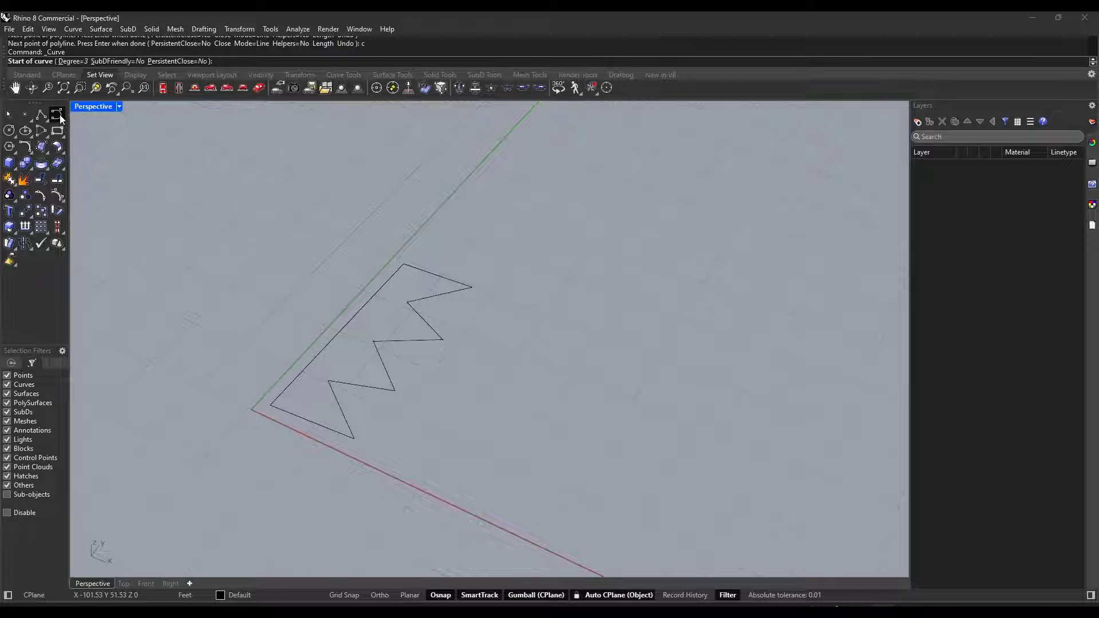
key("Escape")
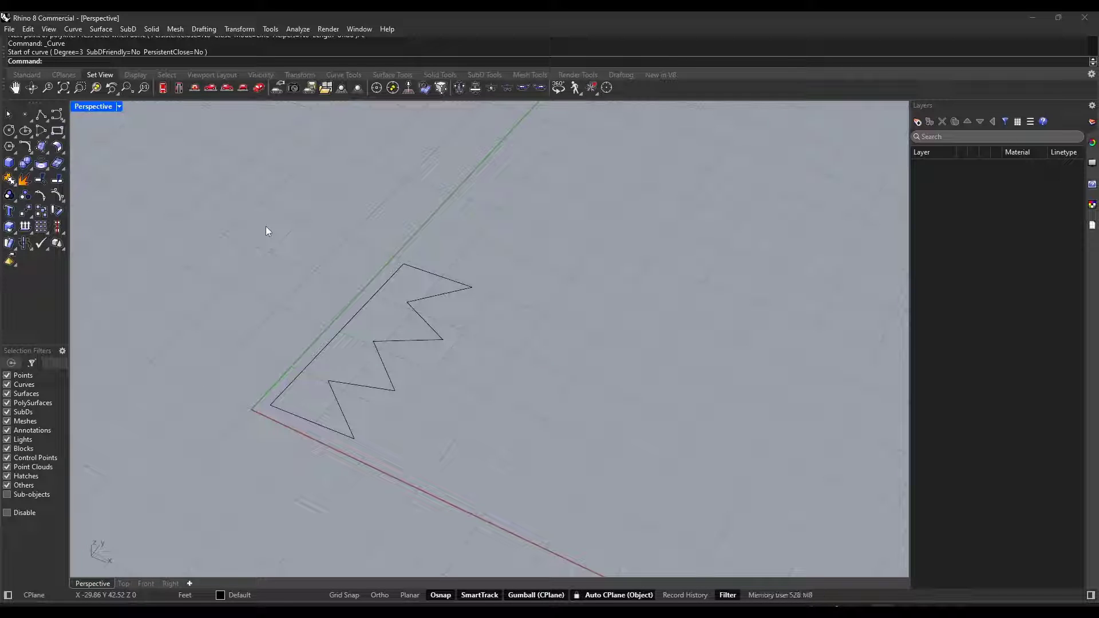
type("Circle")
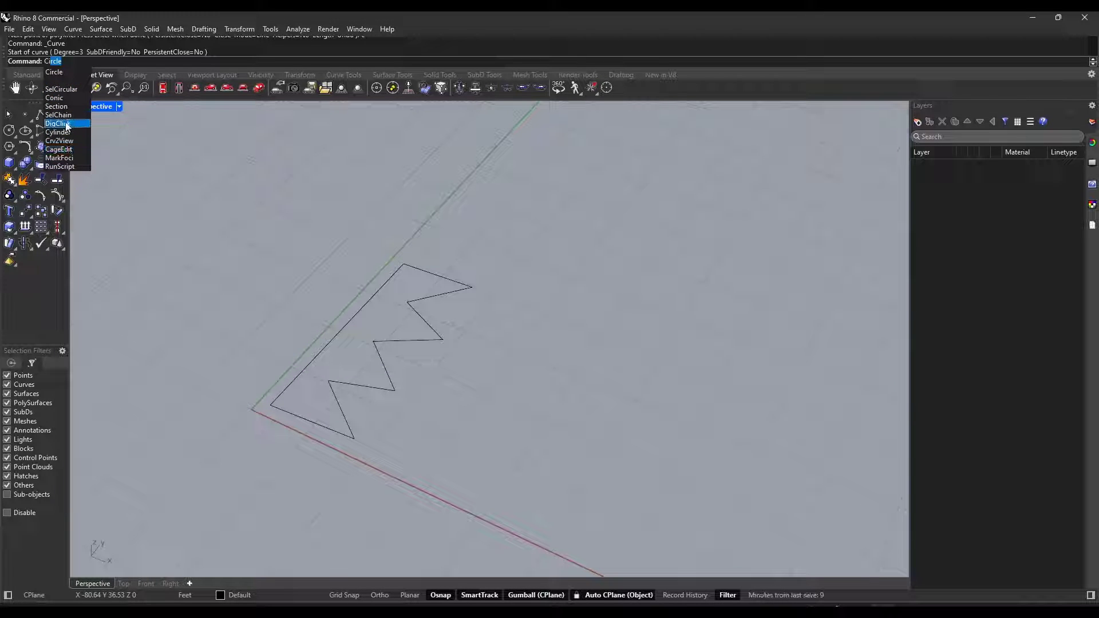
left_click(50, 75)
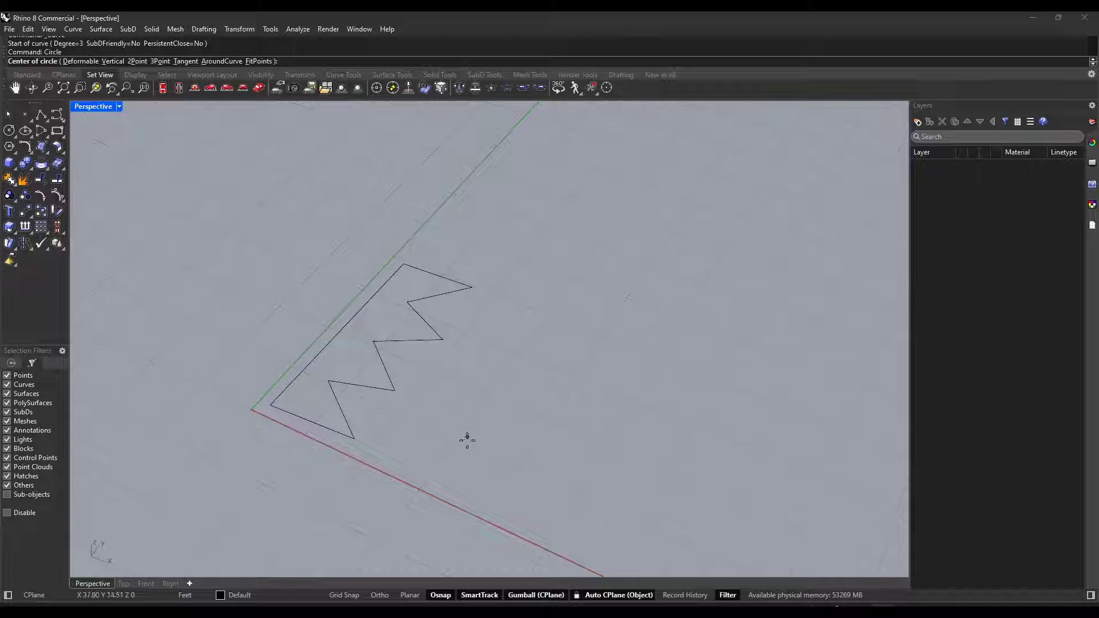
left_click(487, 395)
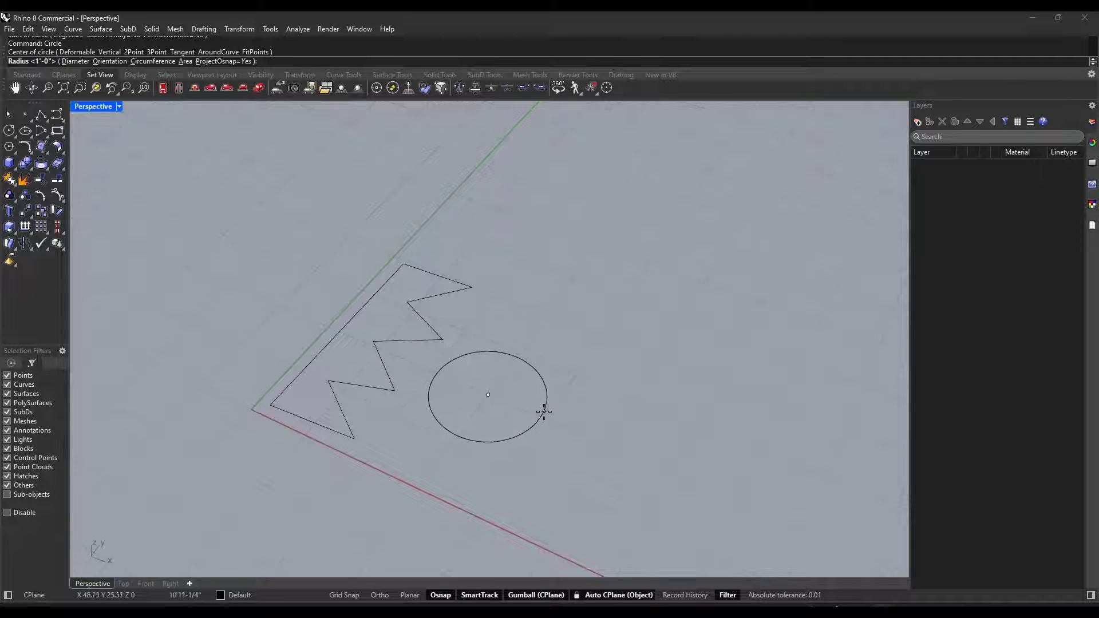
left_click(541, 414)
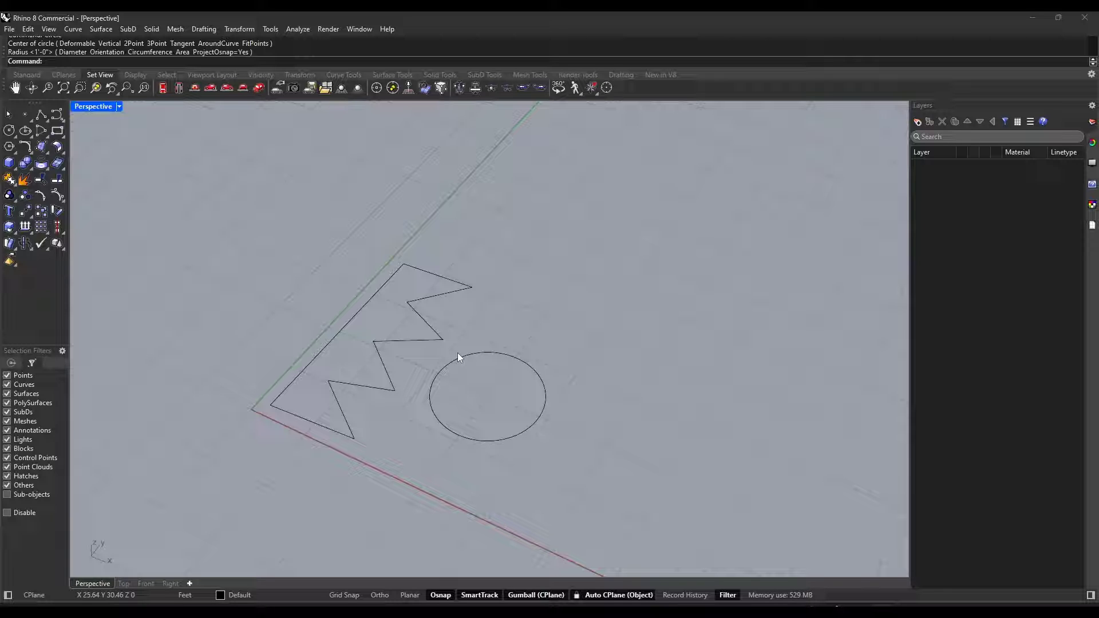
- Draw an open three-segment polyline beyond the circle, starting near the red axis, with segment lengths of 10', 20' and 15'
scroll(315, 273, "down", 5)
scroll(446, 423, "up", 3)
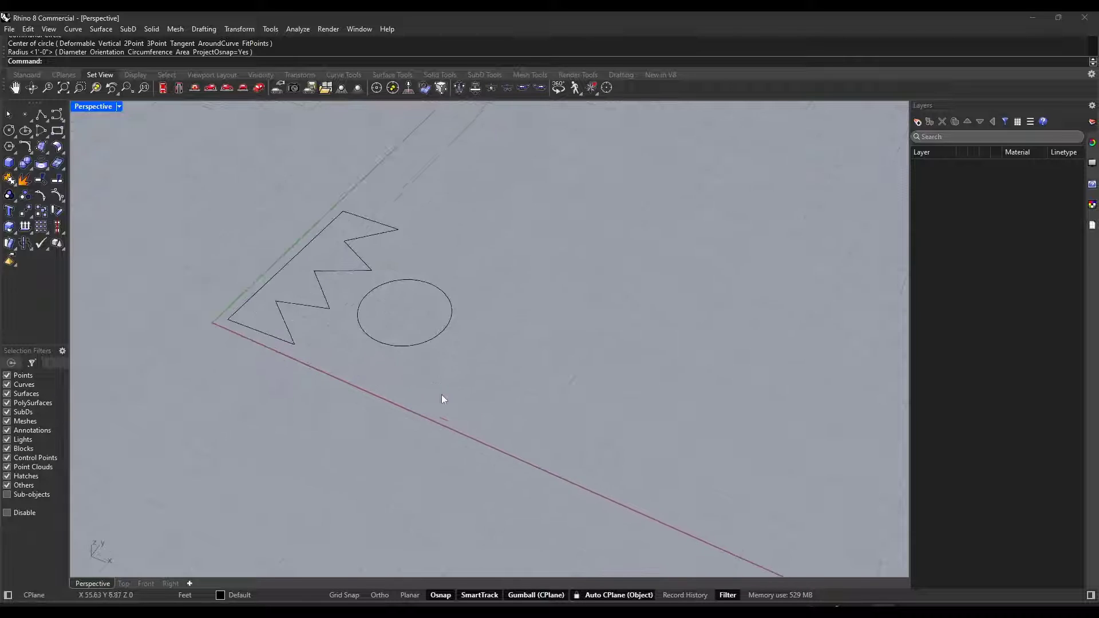
scroll(420, 289, "up", 2)
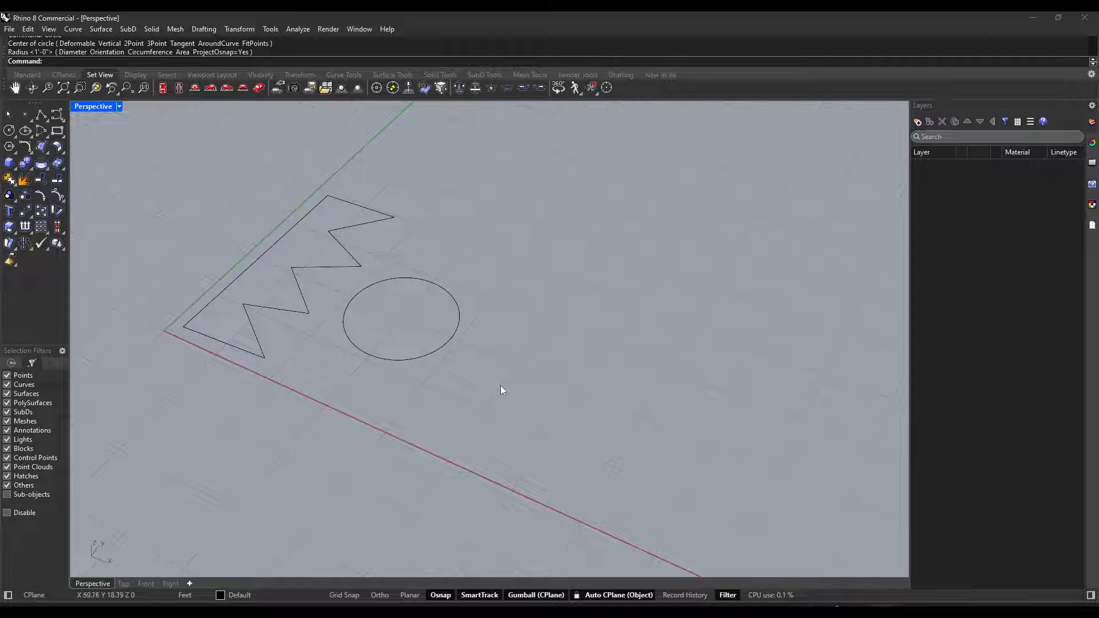
left_click(41, 116)
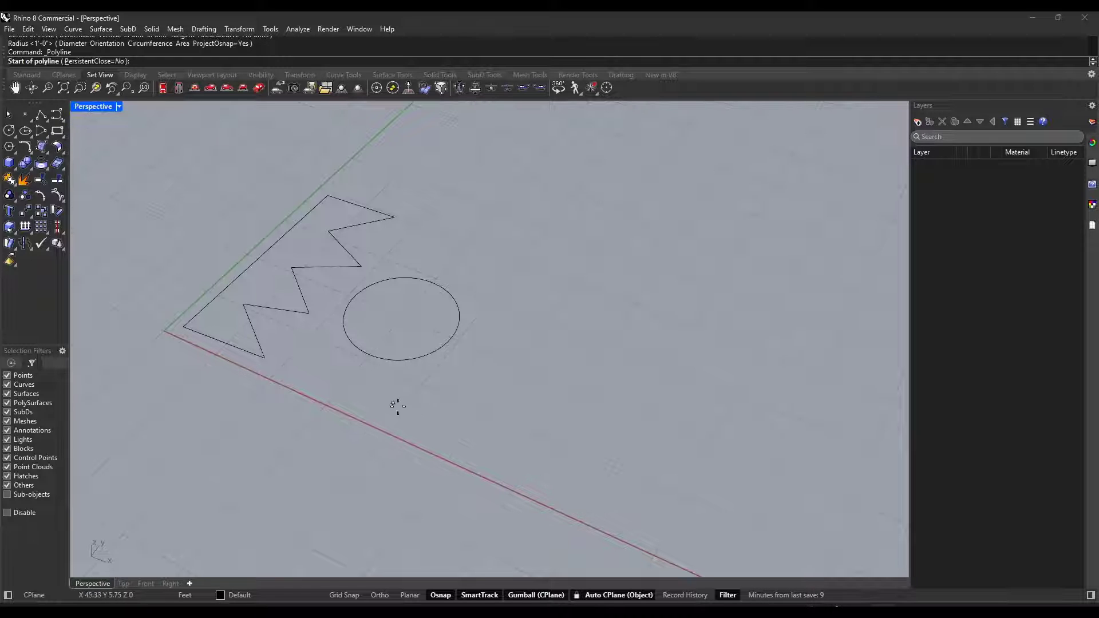
left_click(424, 430)
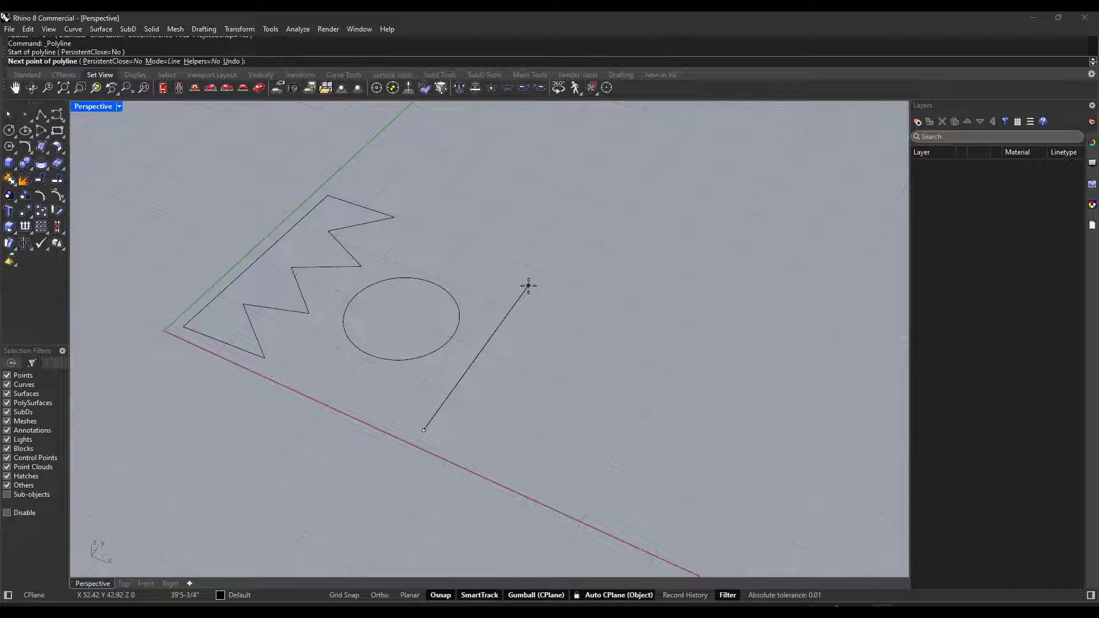
type("10'")
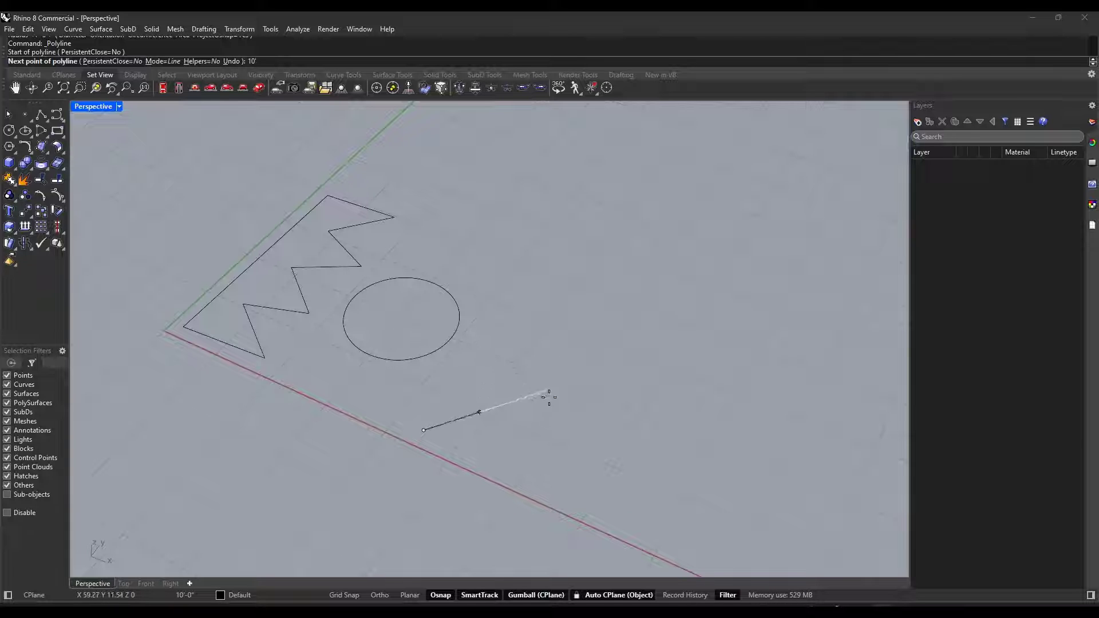
left_click(504, 325)
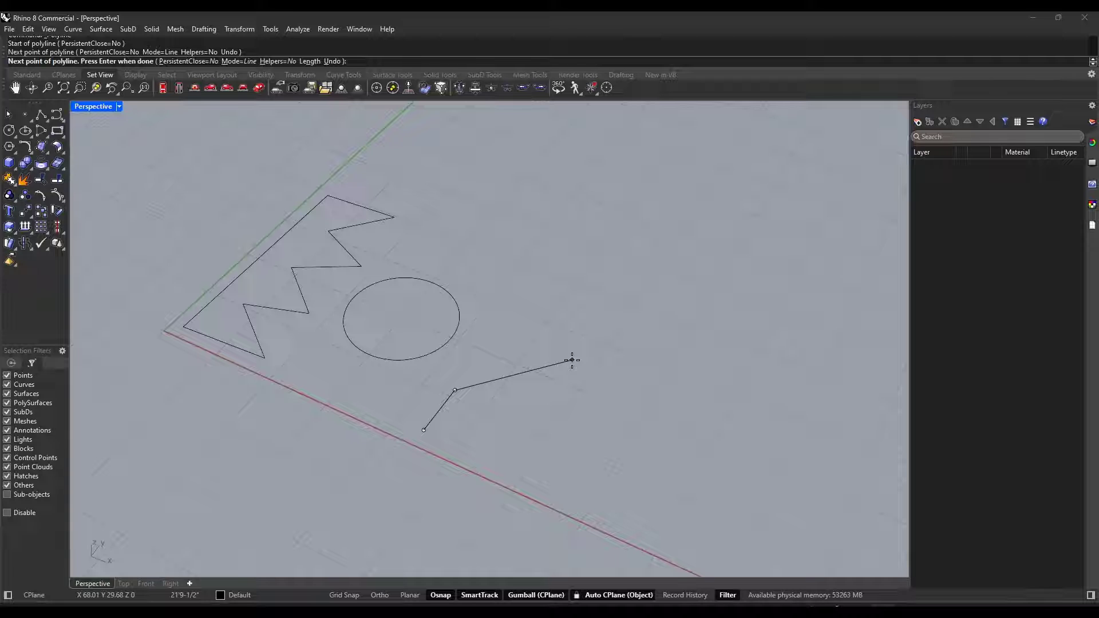
type("20'")
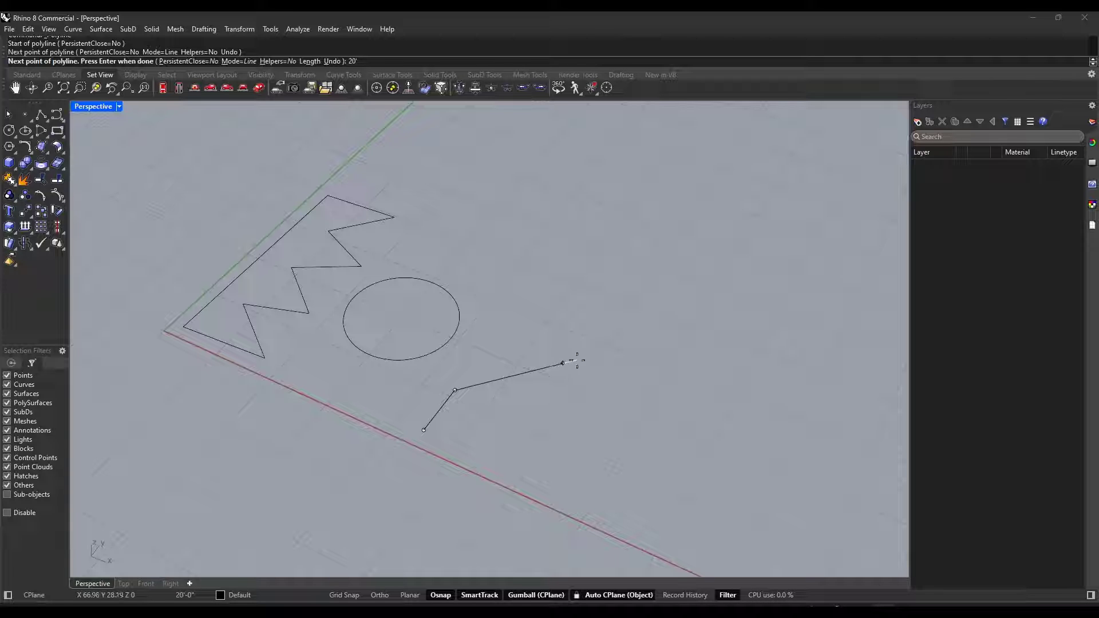
left_click(624, 357)
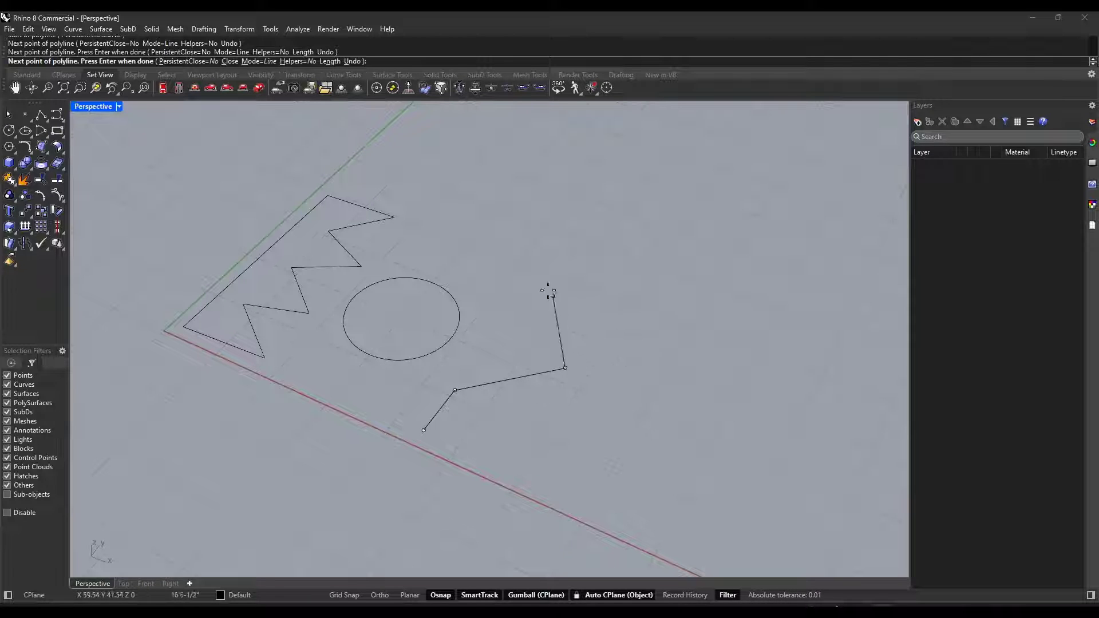
type("15'")
key("Return")
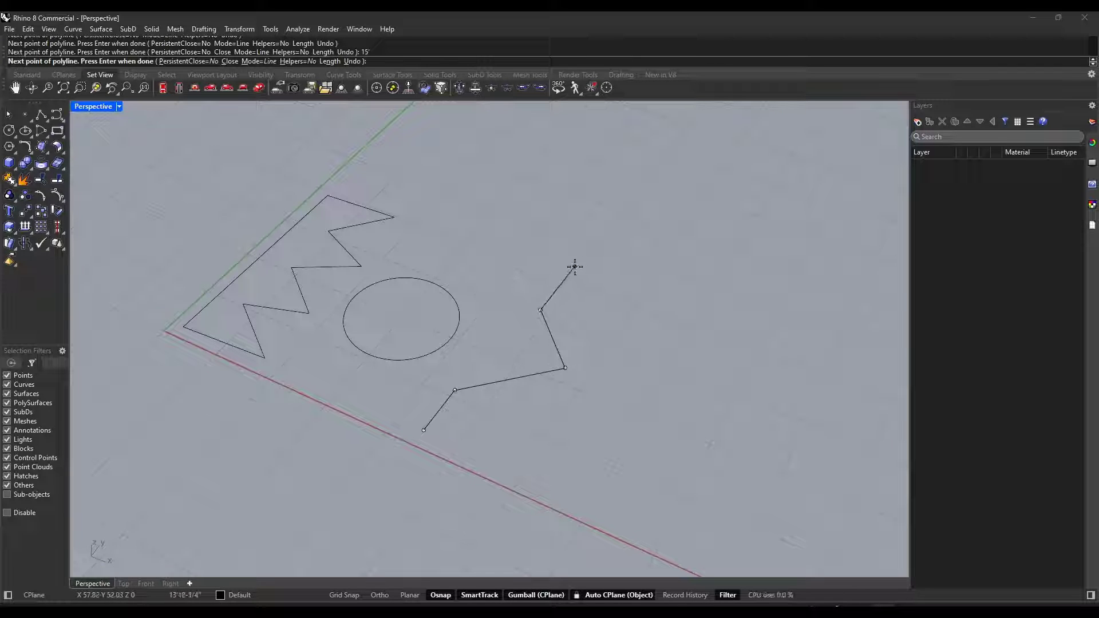
key("Return")
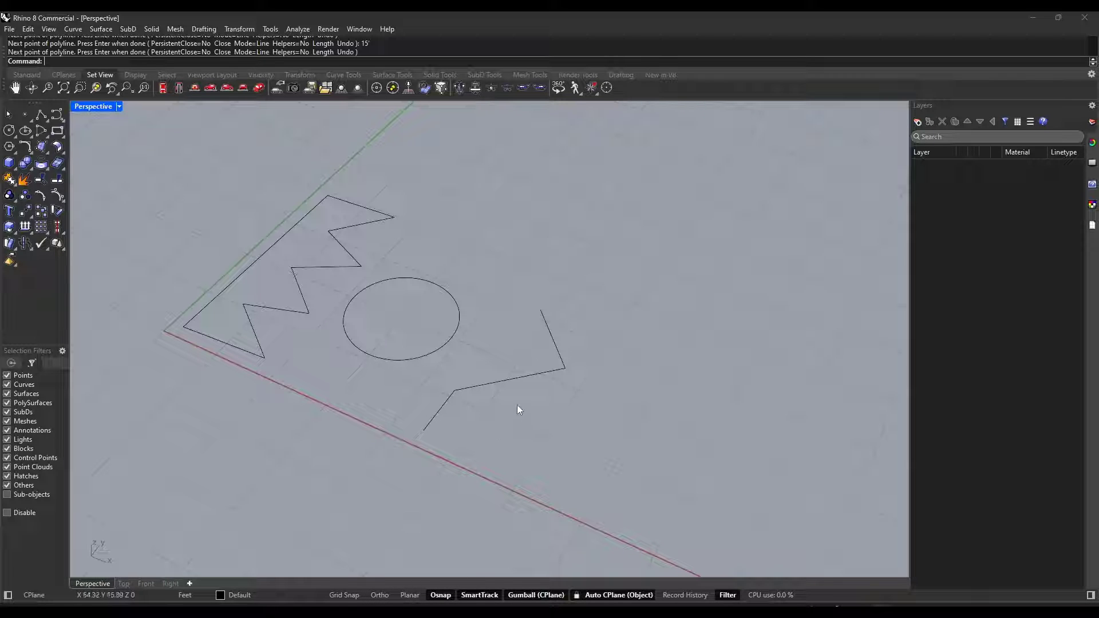
- Turn on Ortho to constrain drawing directions
left_click(380, 595)
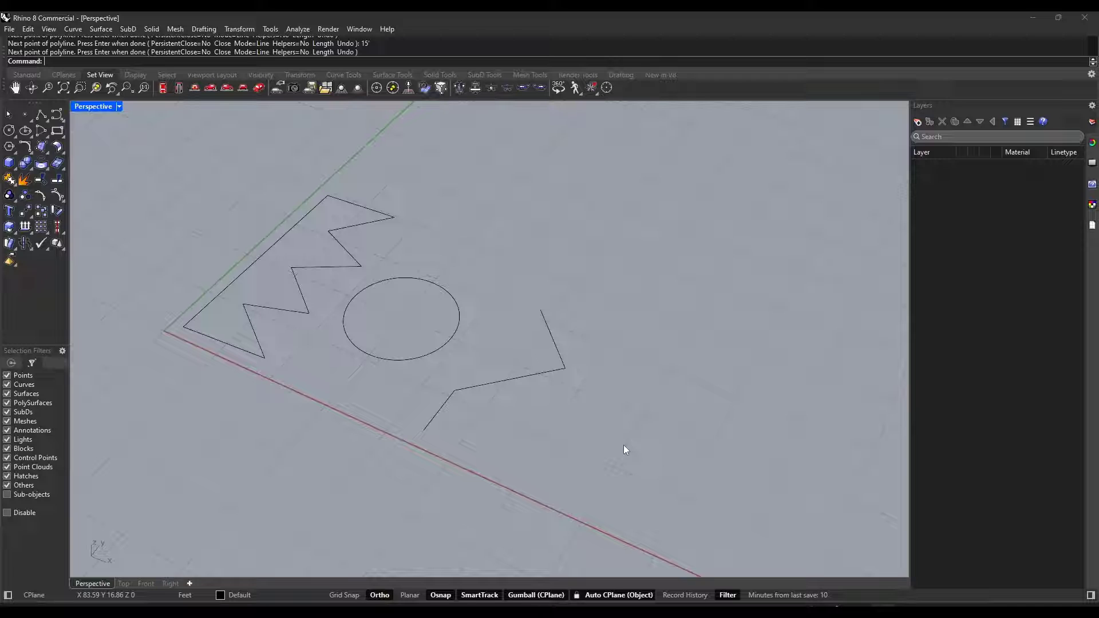
left_click(377, 596)
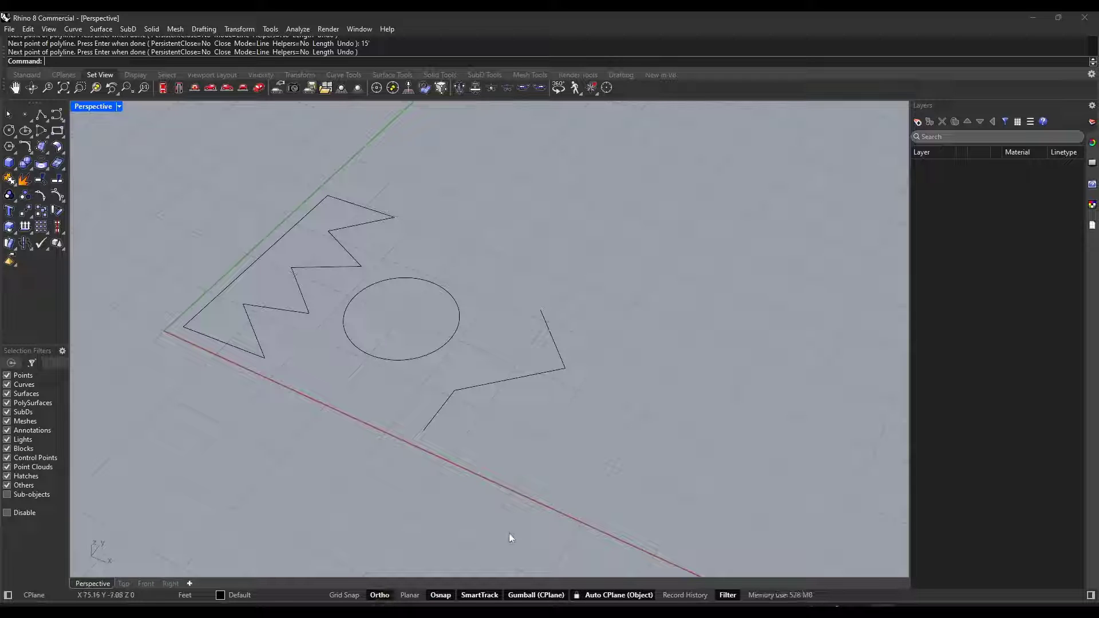
- Draw a straight line about 34'8" long parallel to the green axis beyond the open polyline, aligning its ends with the polyline's endpoints
left_click(380, 596)
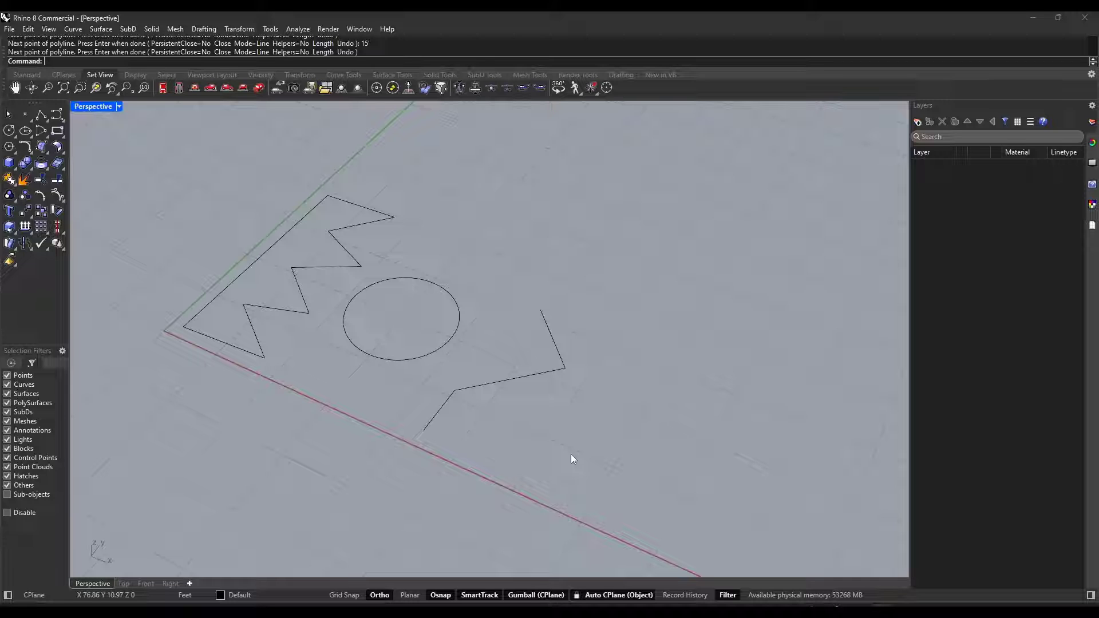
type("Line")
key("Return")
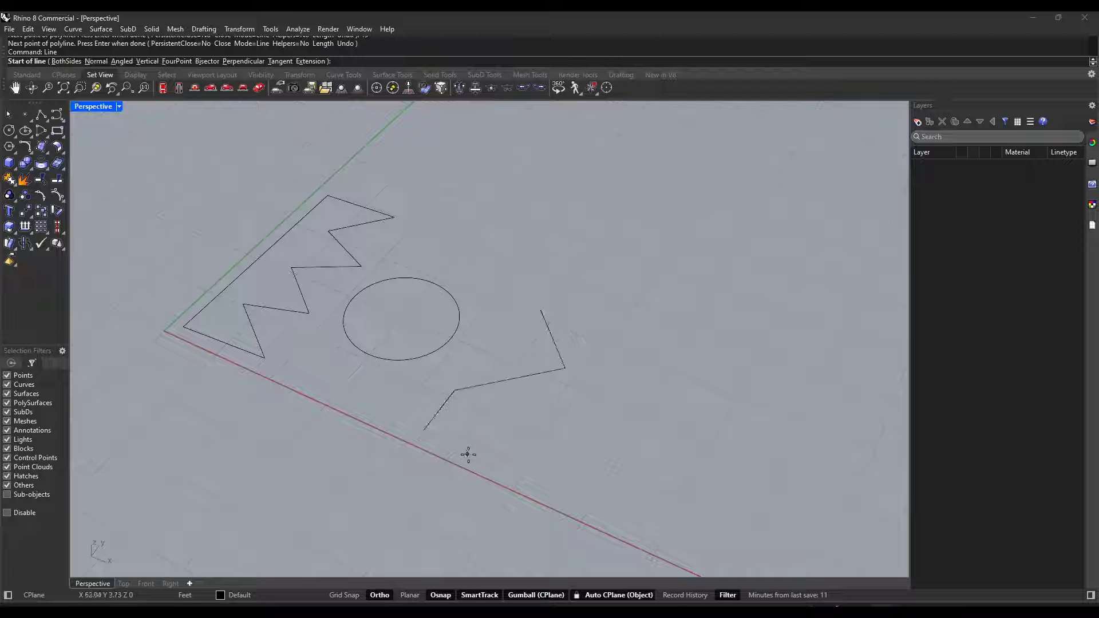
left_click(426, 430)
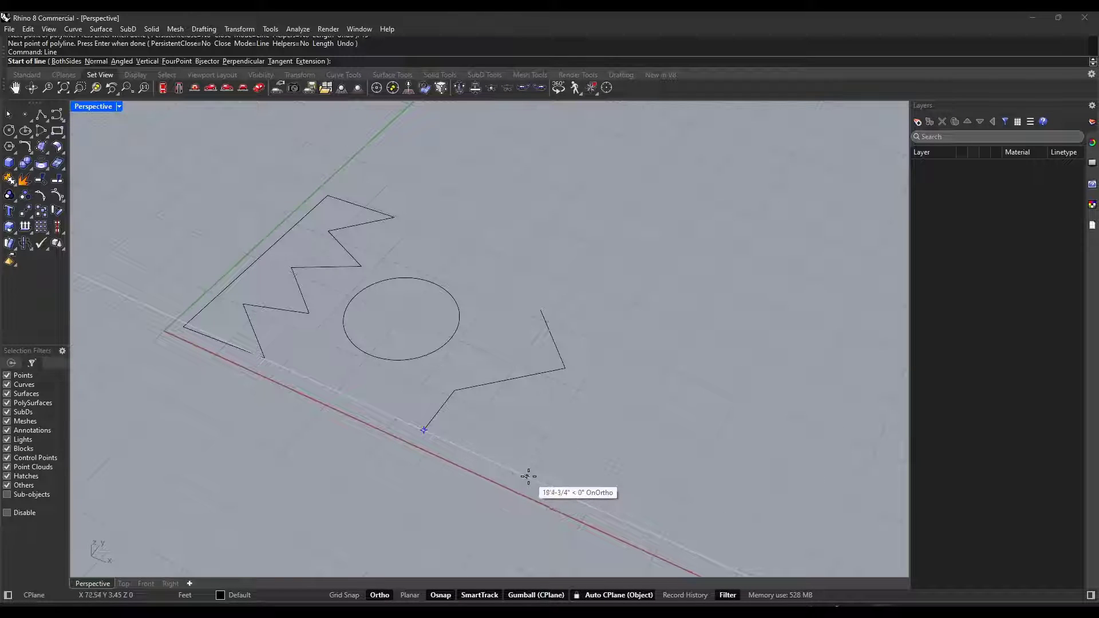
left_click(582, 502)
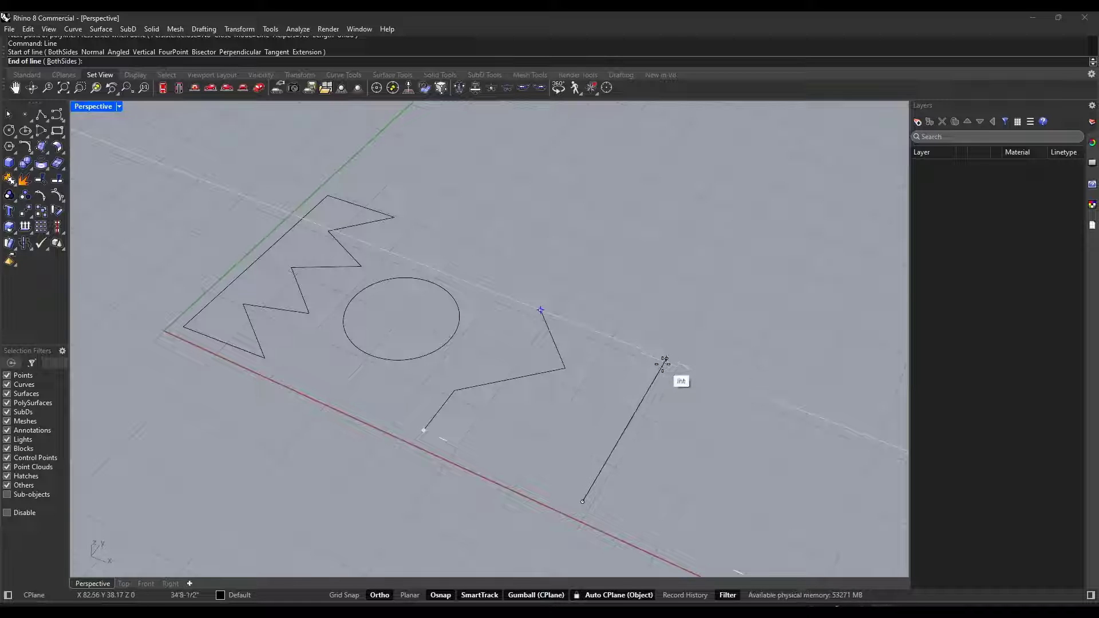
left_click(666, 359)
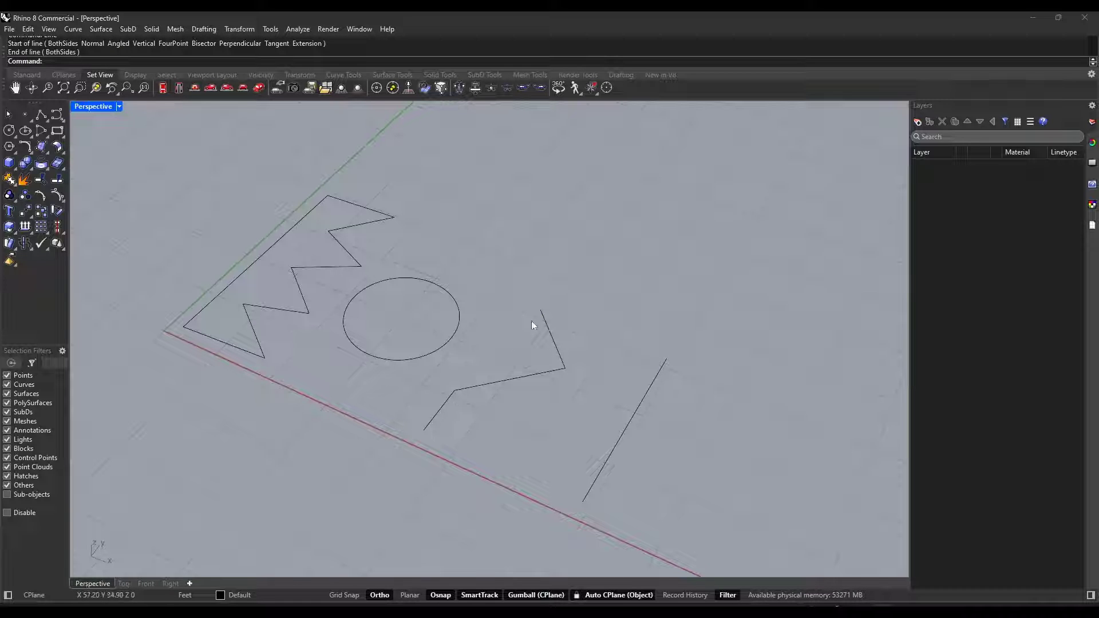
scroll(378, 294, "down", 2)
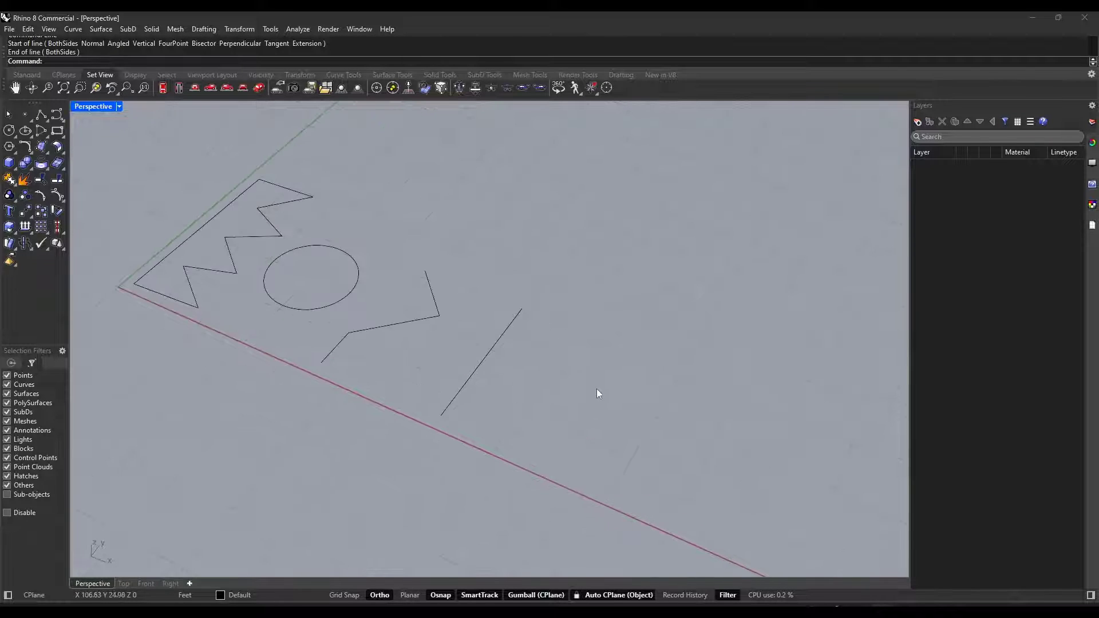
type("line")
key("Return")
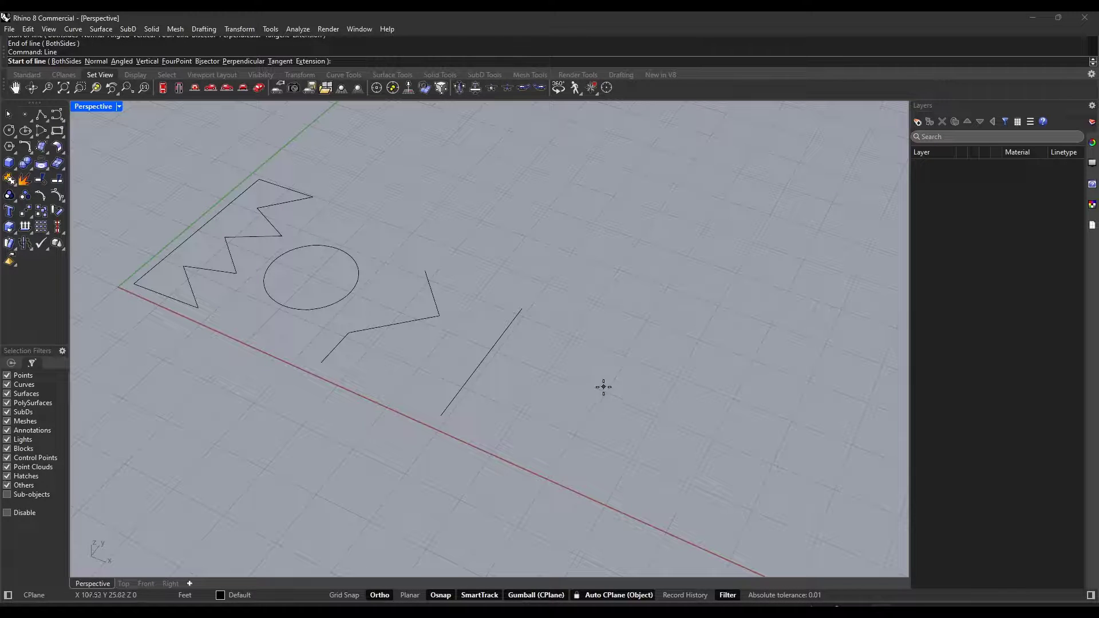
left_click(512, 440)
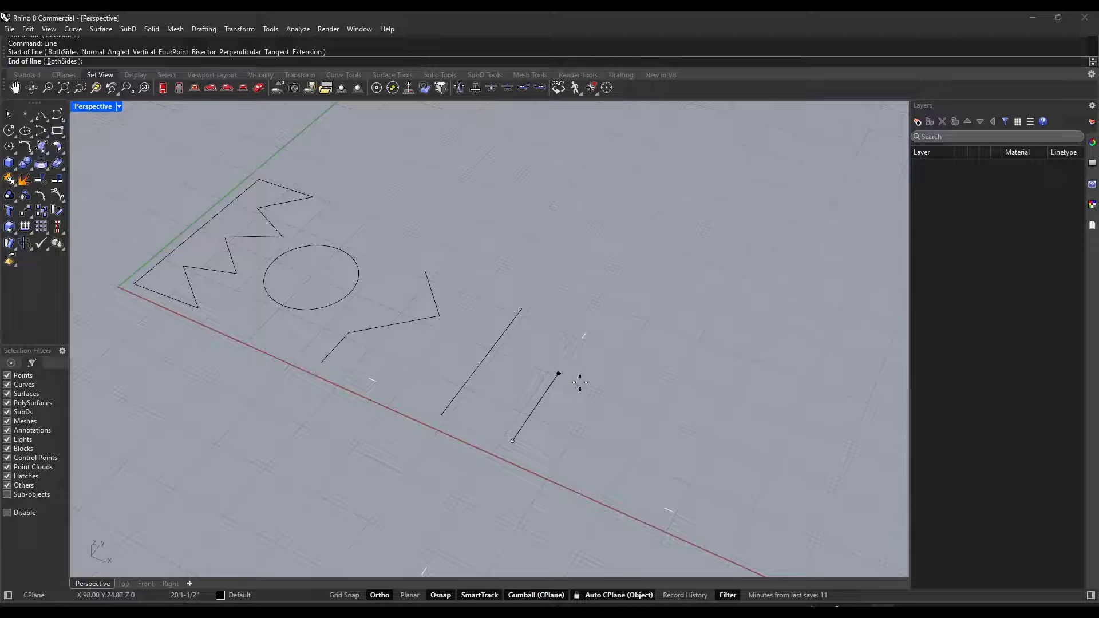
key("F8")
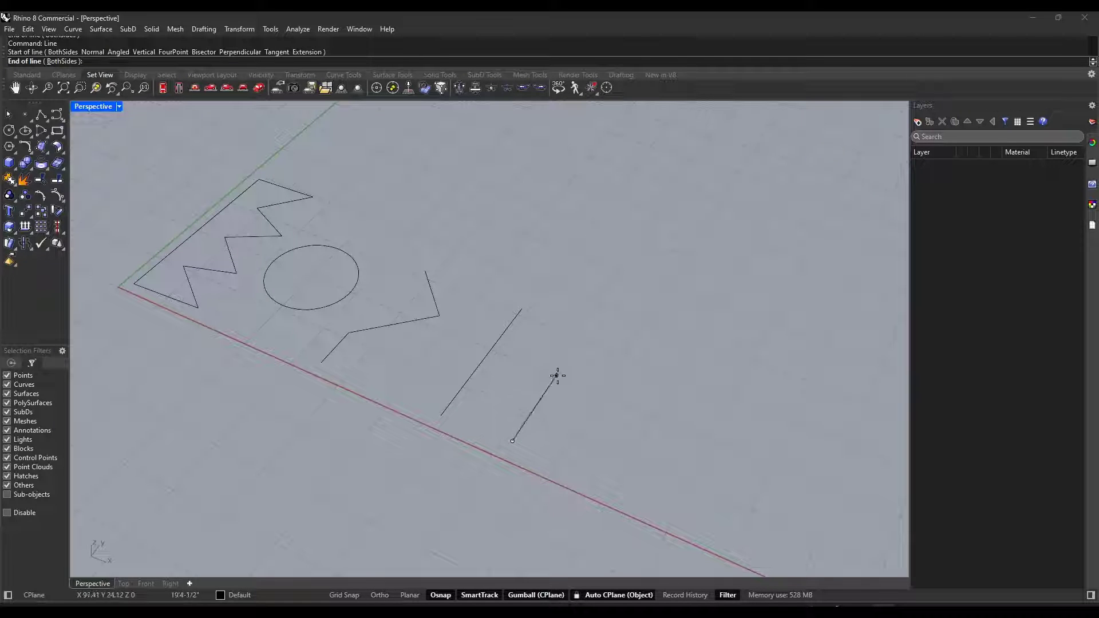
key("F8")
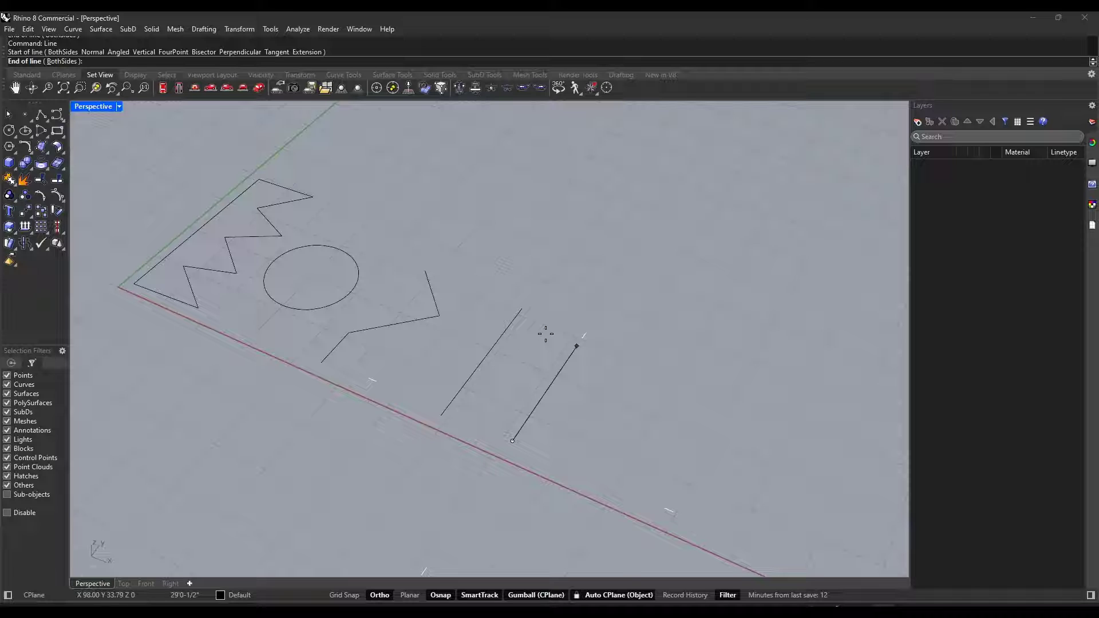
right_click_drag(543, 335, 539, 337)
key("Escape")
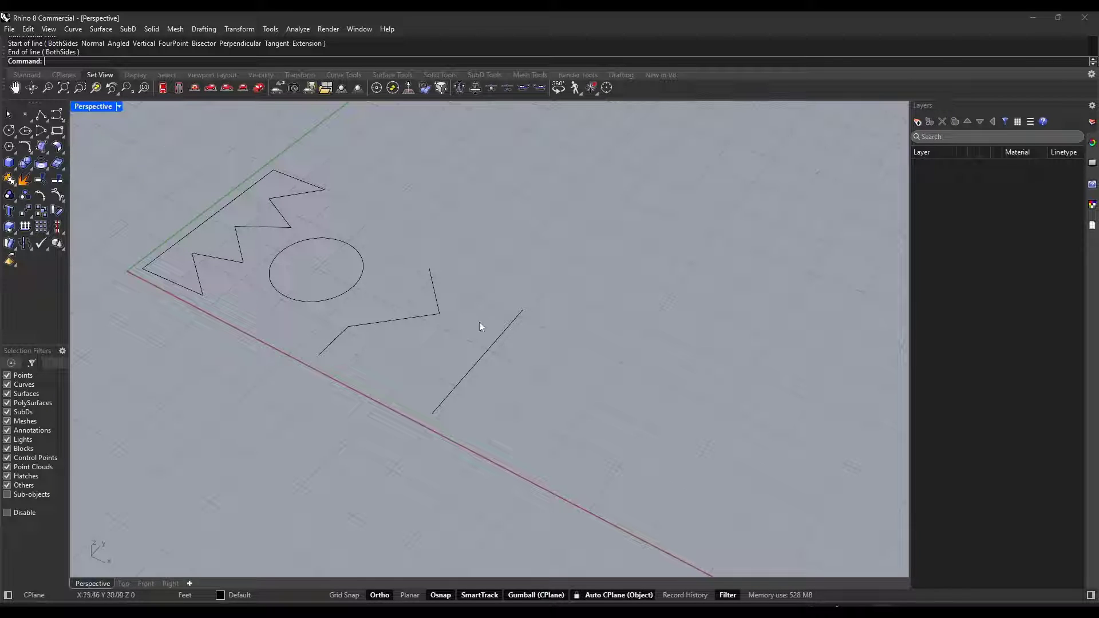
- Switch to the four-viewport layout and frame the drawn curves in the Top, Front, Right and Perspective views
double_click(86, 108)
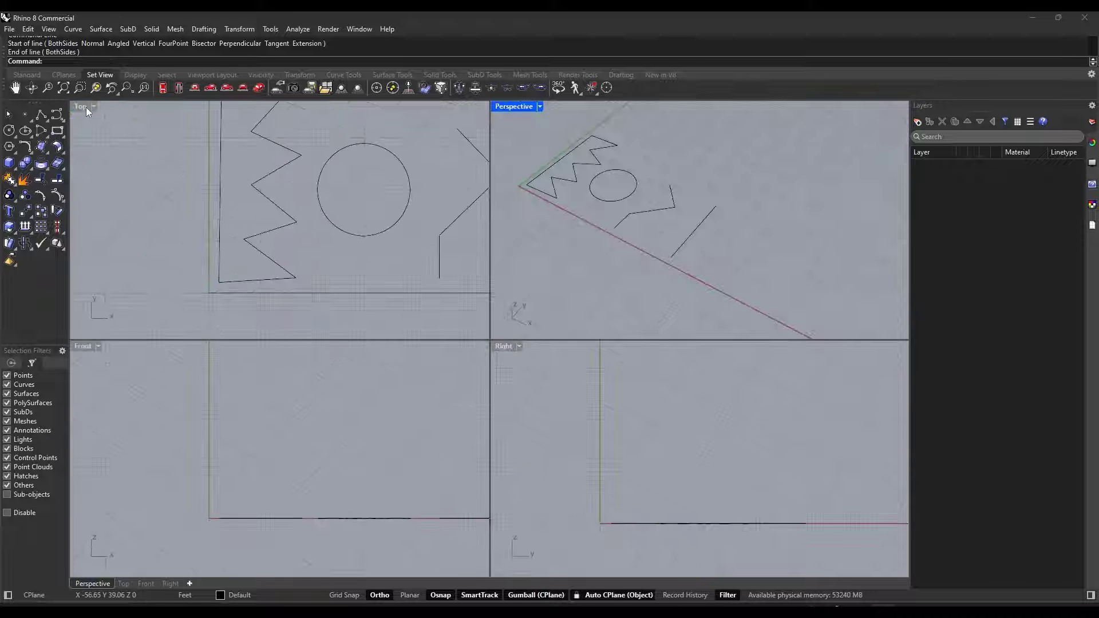
scroll(177, 224, "down", 6)
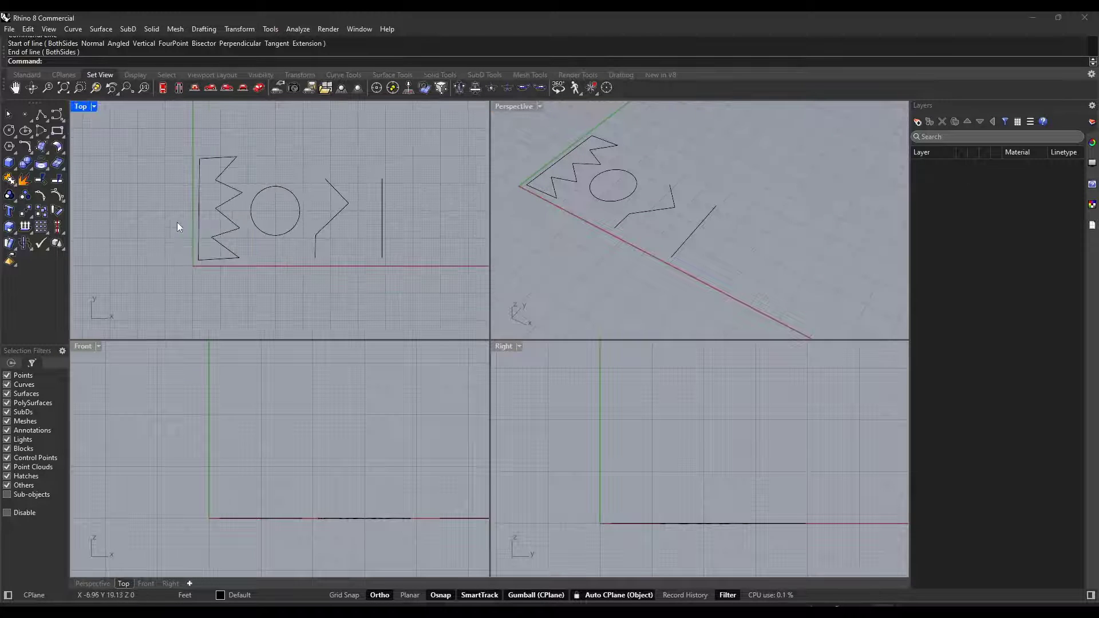
scroll(288, 184, "up", 2)
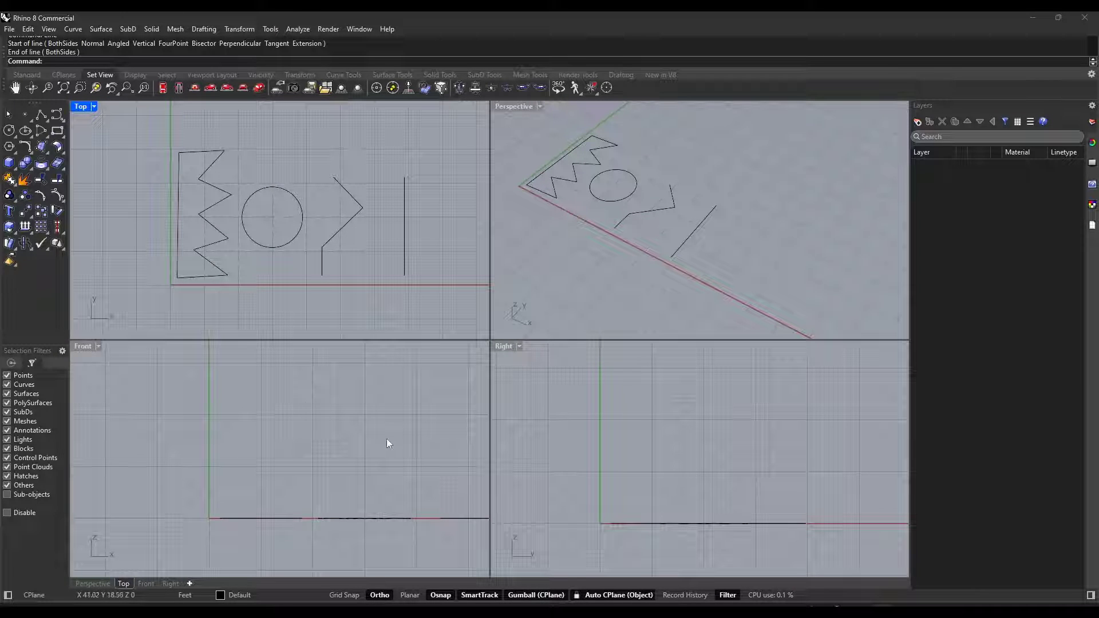
scroll(378, 446, "down", 4)
scroll(400, 418, "up", 6)
scroll(231, 434, "down", 6)
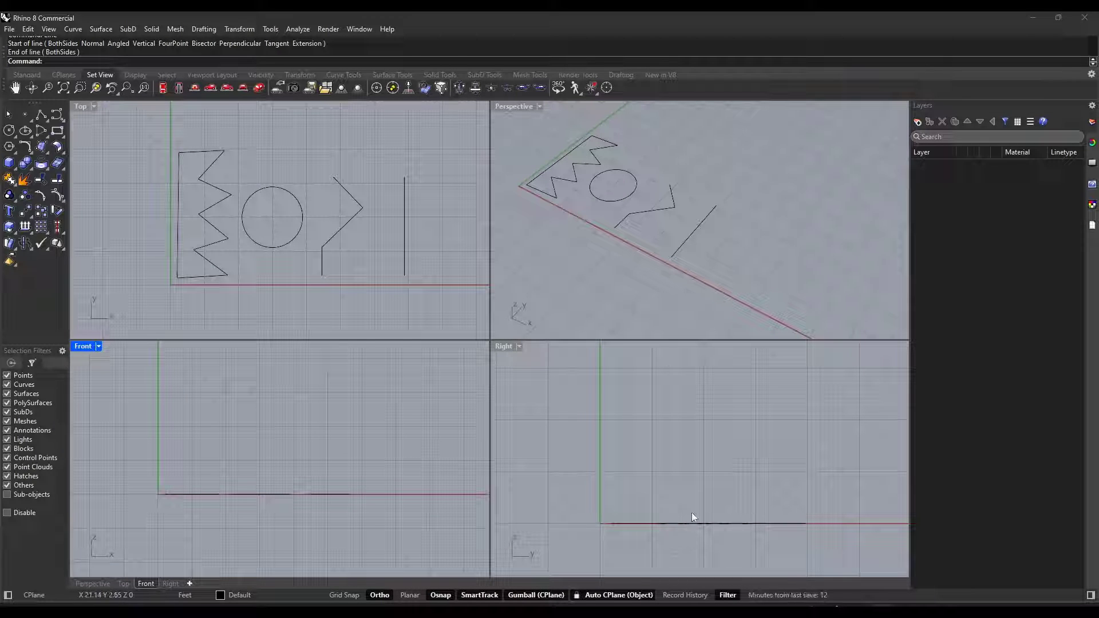
right_click_drag(692, 500, 664, 501)
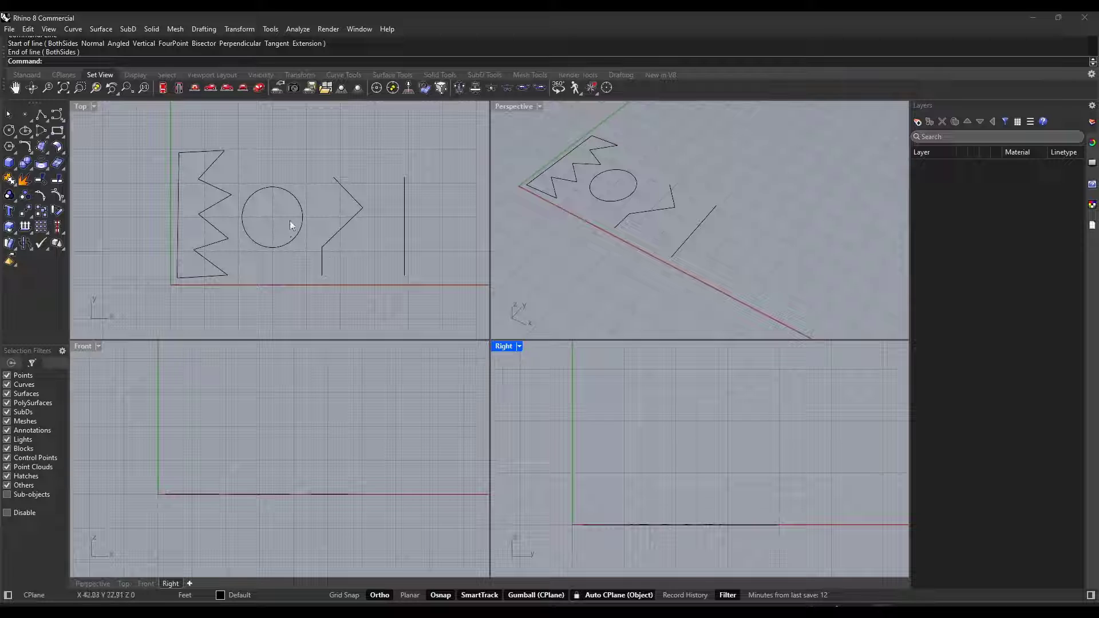
right_click_drag(712, 219, 538, 195)
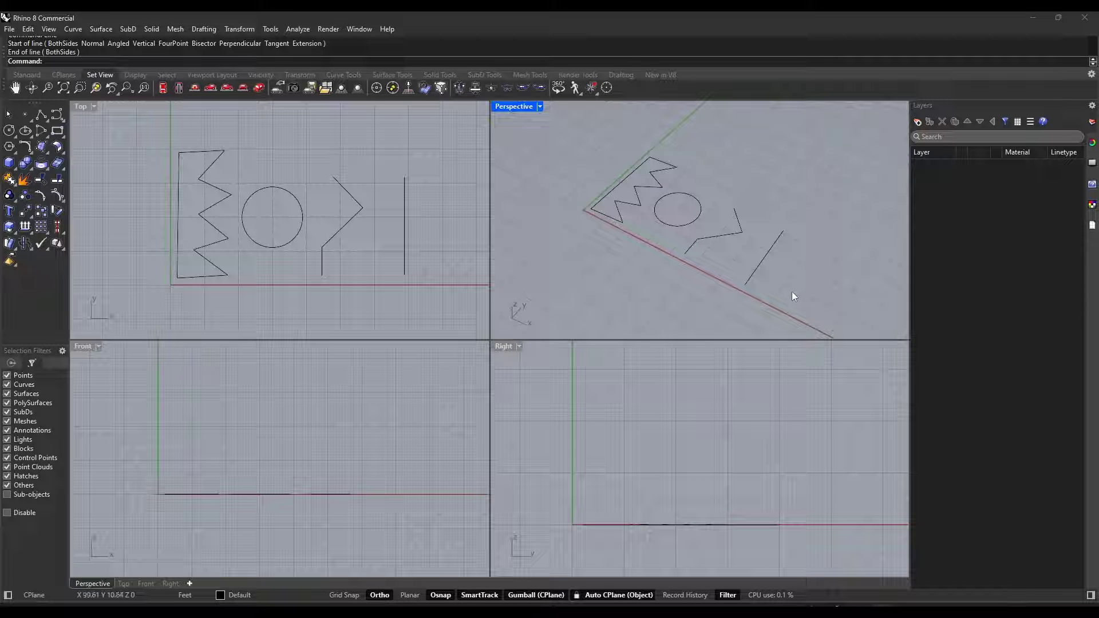
- Draw a vertical line 20' tall rising from the ground plane, near the red axis beyond the long straight line
key("Return")
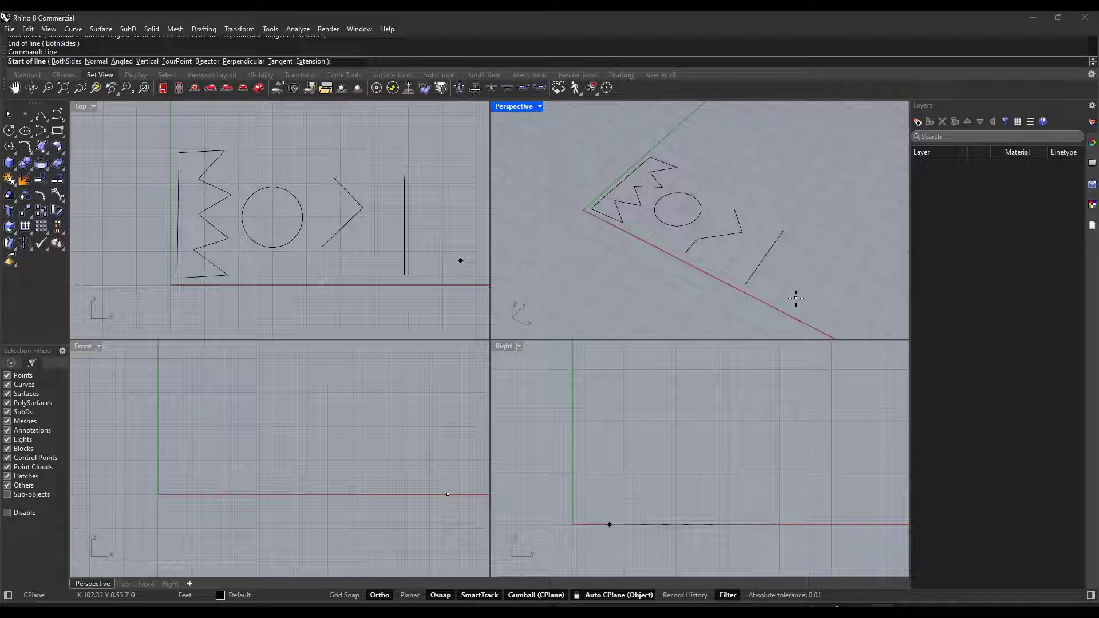
left_click(796, 298)
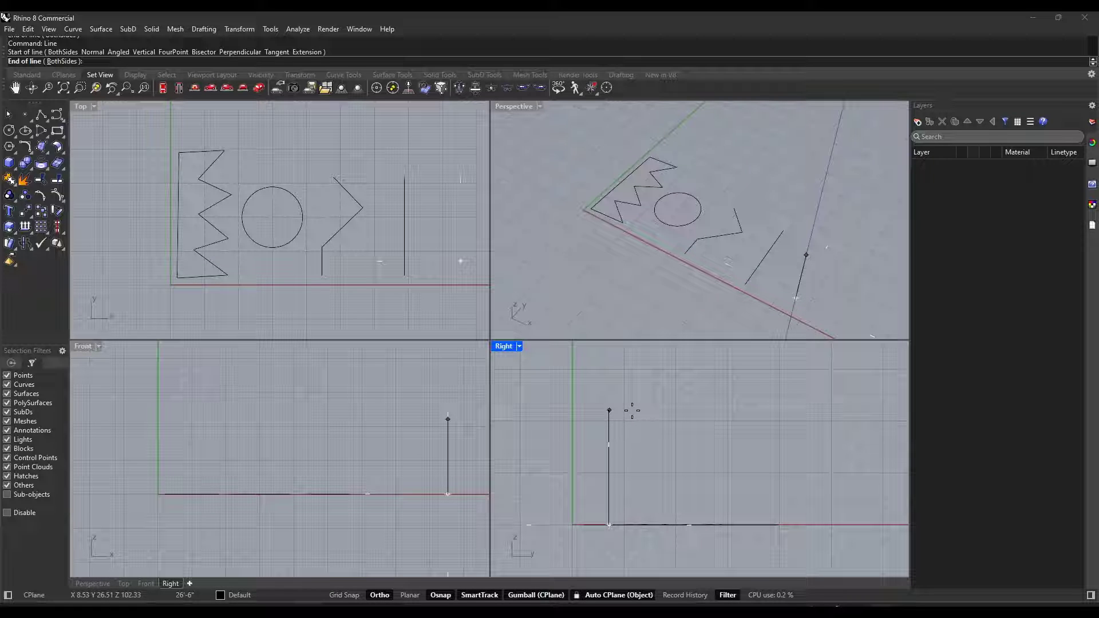
type("2")
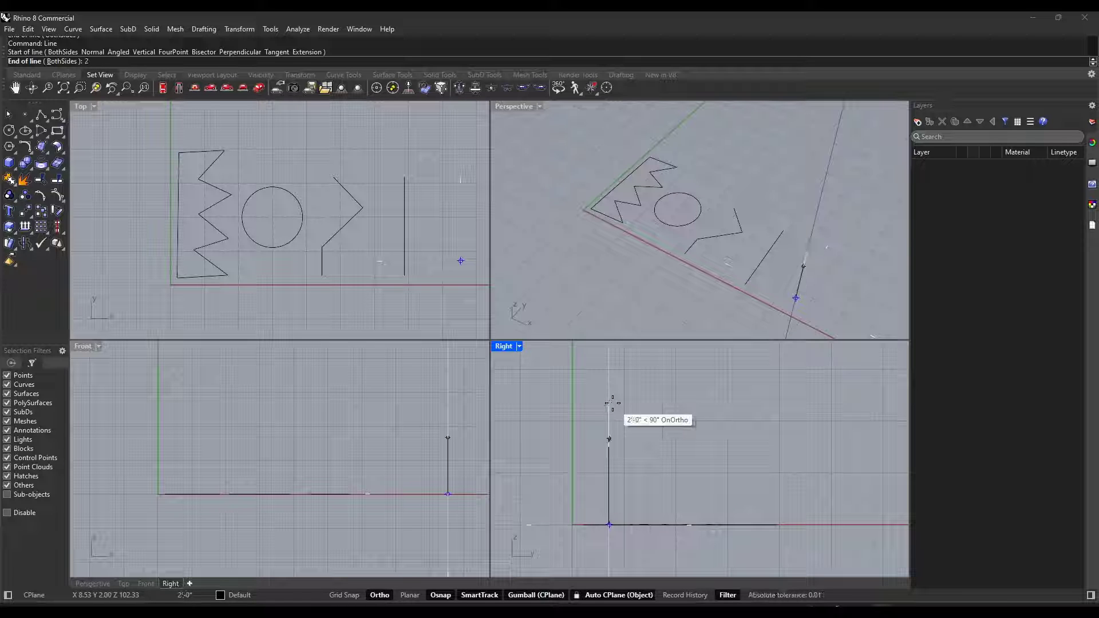
type("0'")
left_click(612, 403)
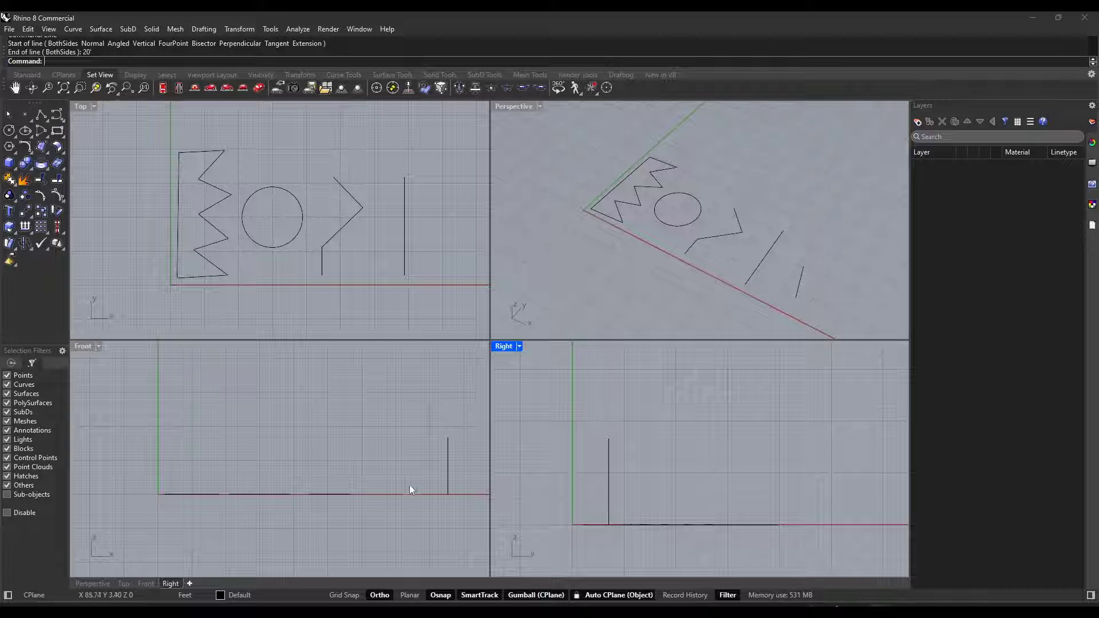
scroll(449, 493, "up", 2)
scroll(430, 480, "down", 1)
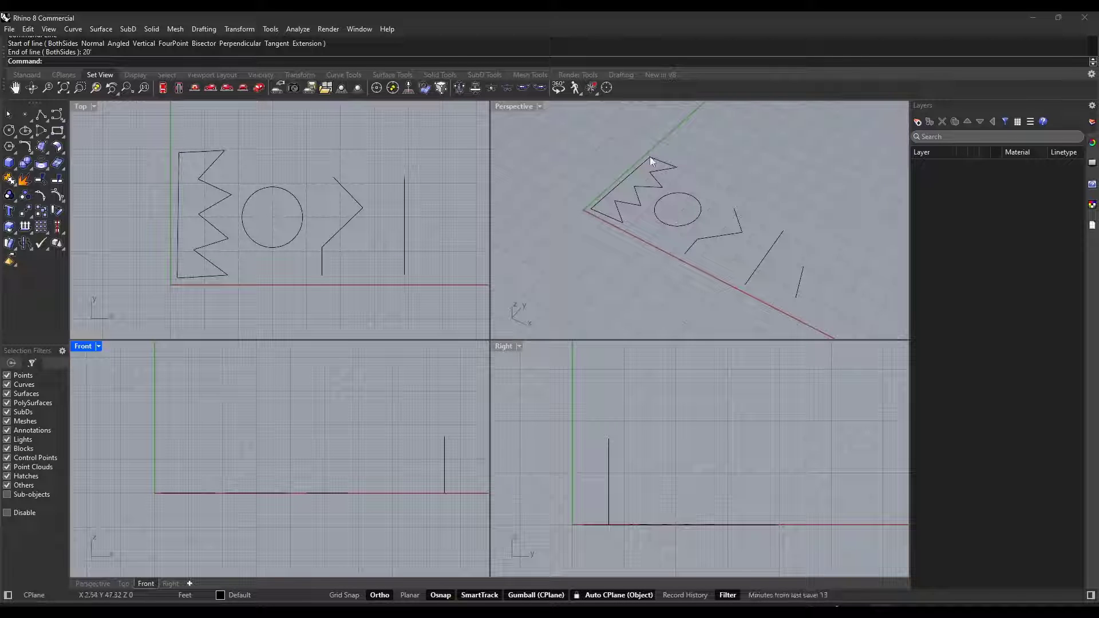
- Examine the zigzag outline, circle, open polyline and long straight line by selecting each in turn, and clear the selection
left_click(637, 191)
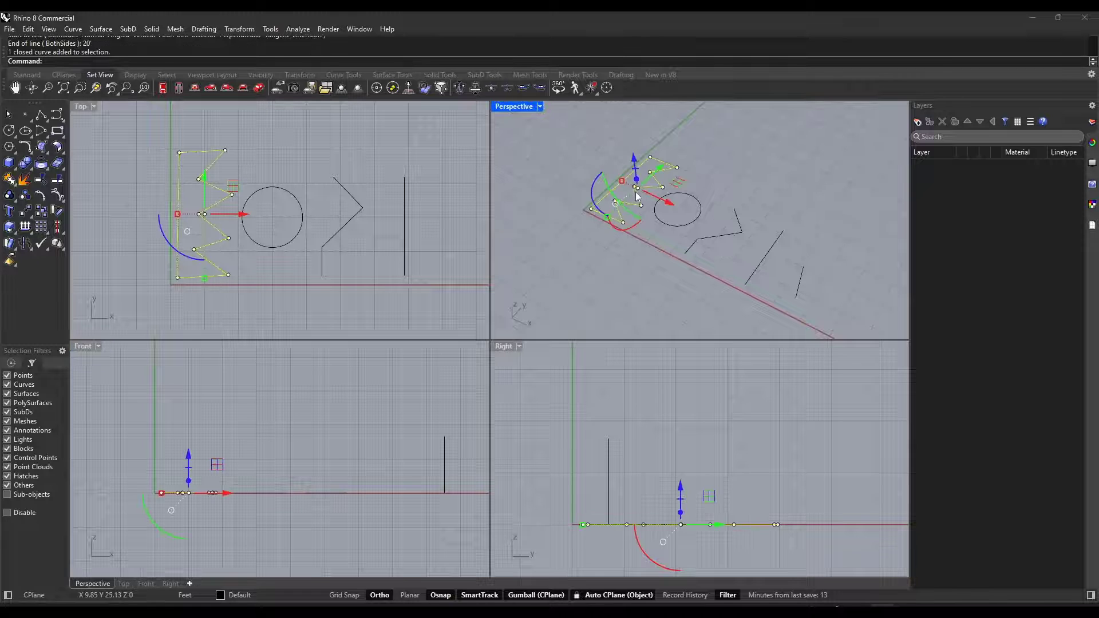
left_click(649, 237)
left_click(665, 225)
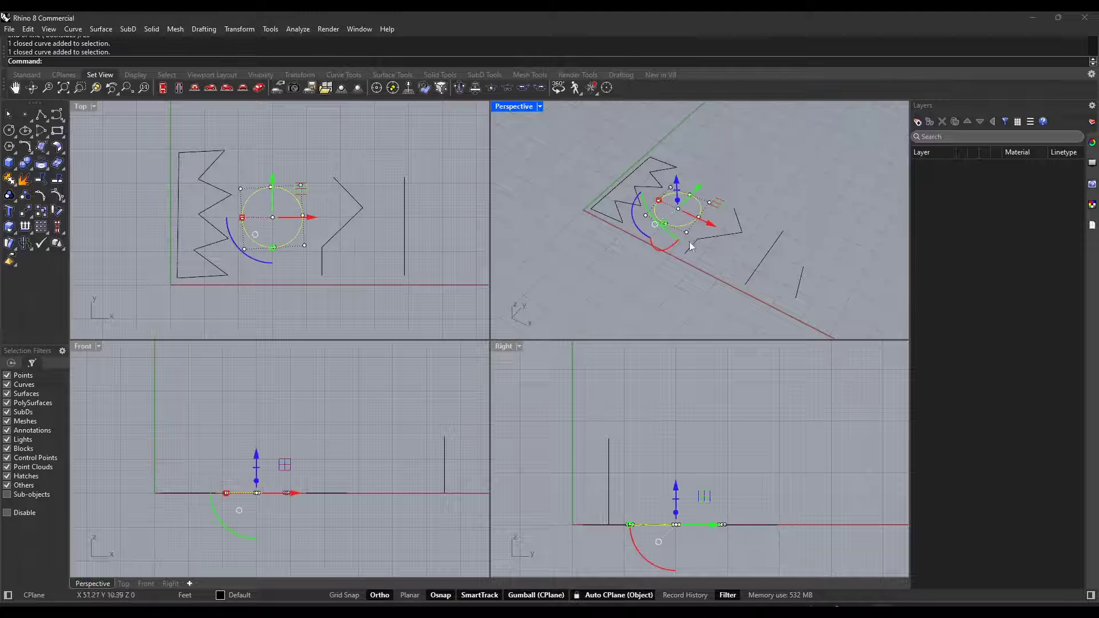
left_click(706, 237)
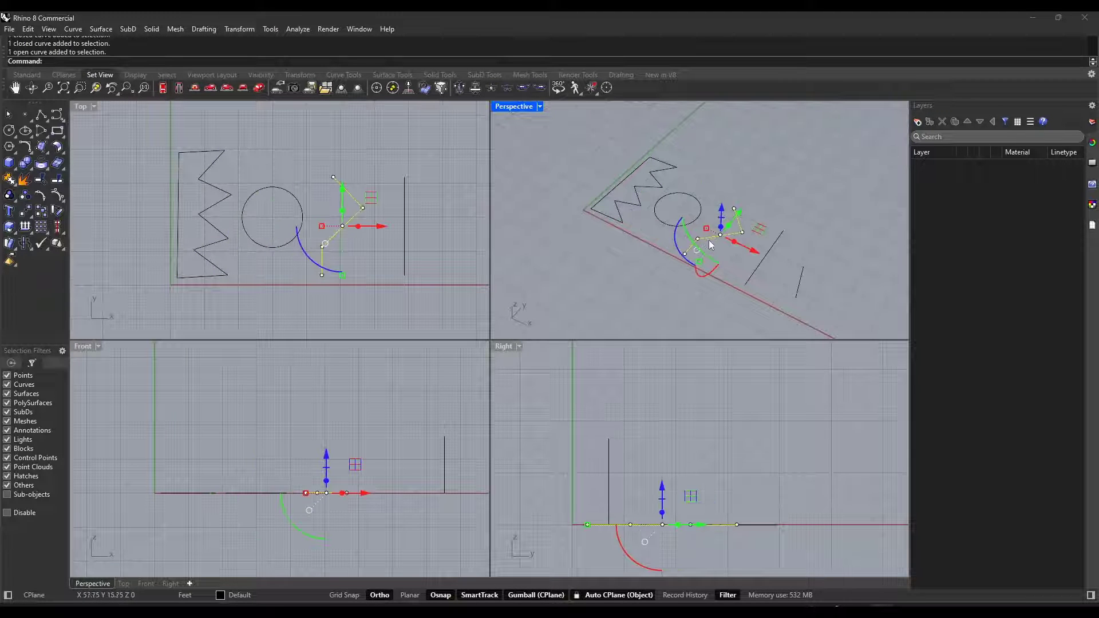
left_click(757, 267)
left_click(833, 197)
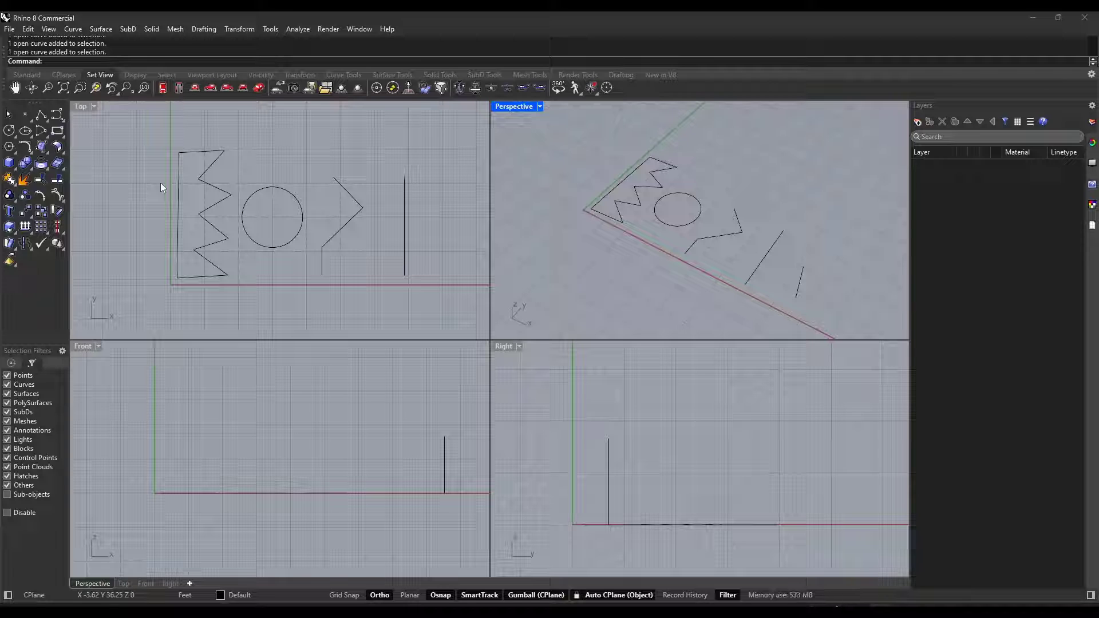
- Create a solid box about 25' tall on the ground plane beyond the vertical line, using a corner-to-corner base
left_click(9, 165)
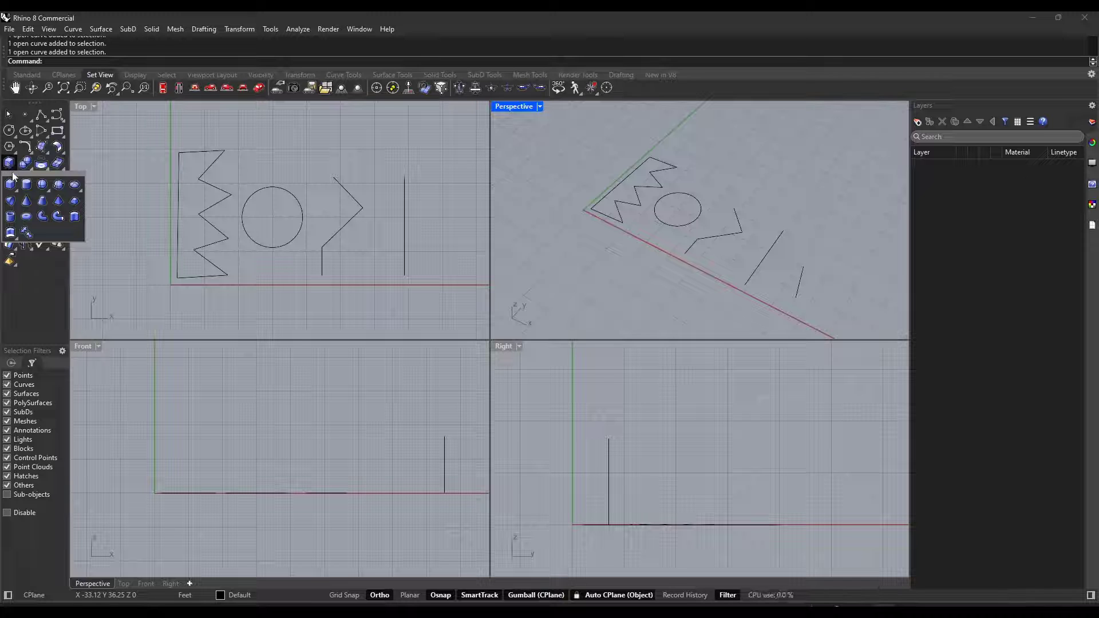
left_click(8, 165)
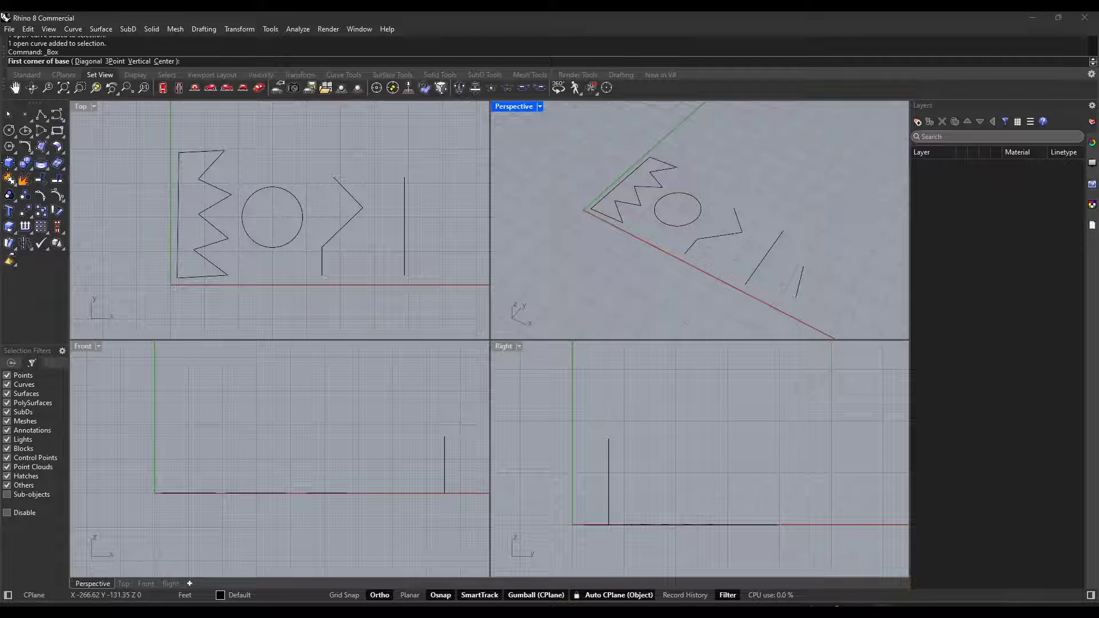
scroll(610, 186, "down", 3)
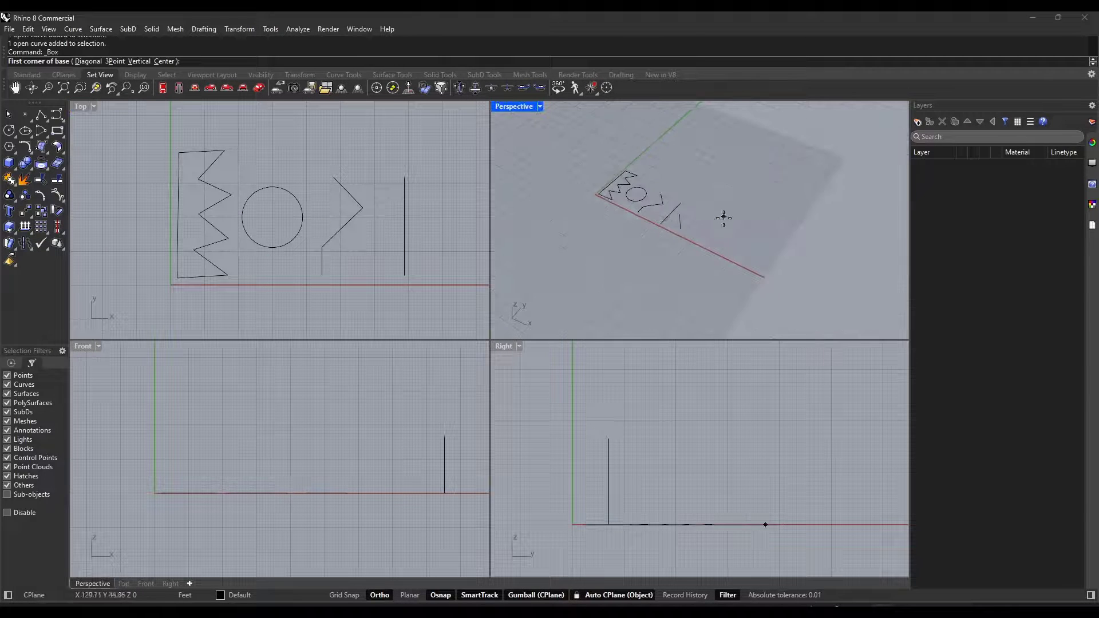
left_click(669, 242)
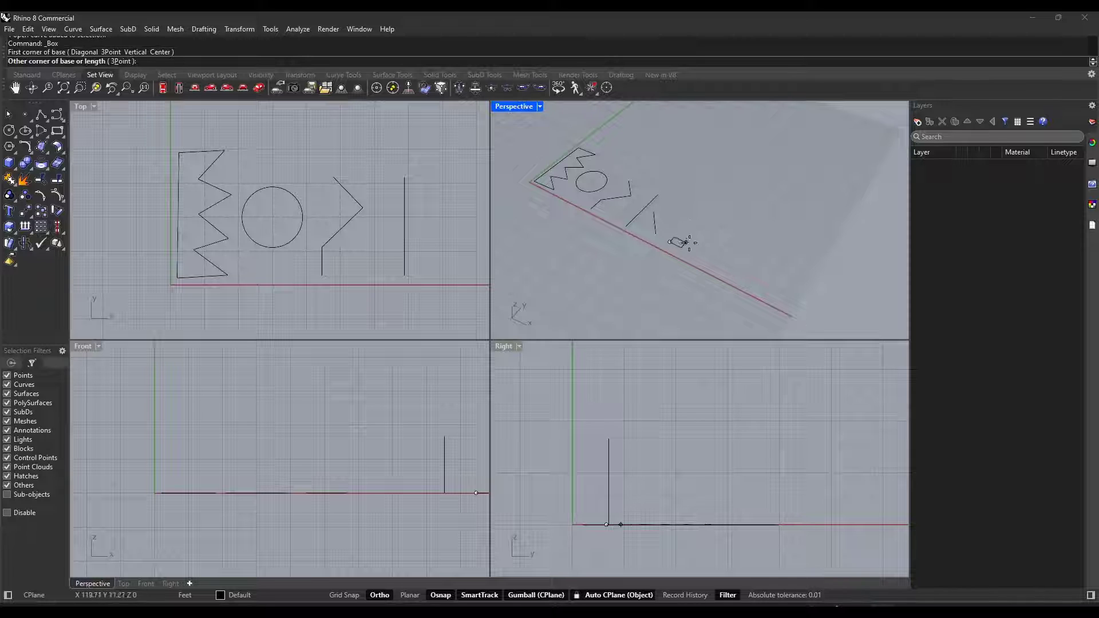
left_click(736, 231)
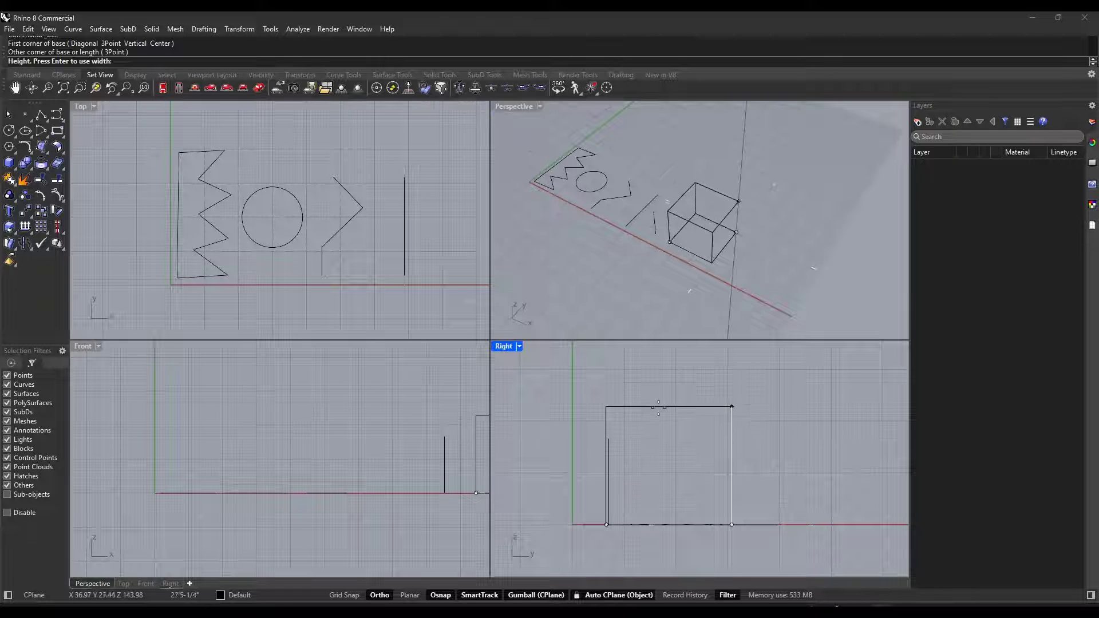
left_click(685, 417)
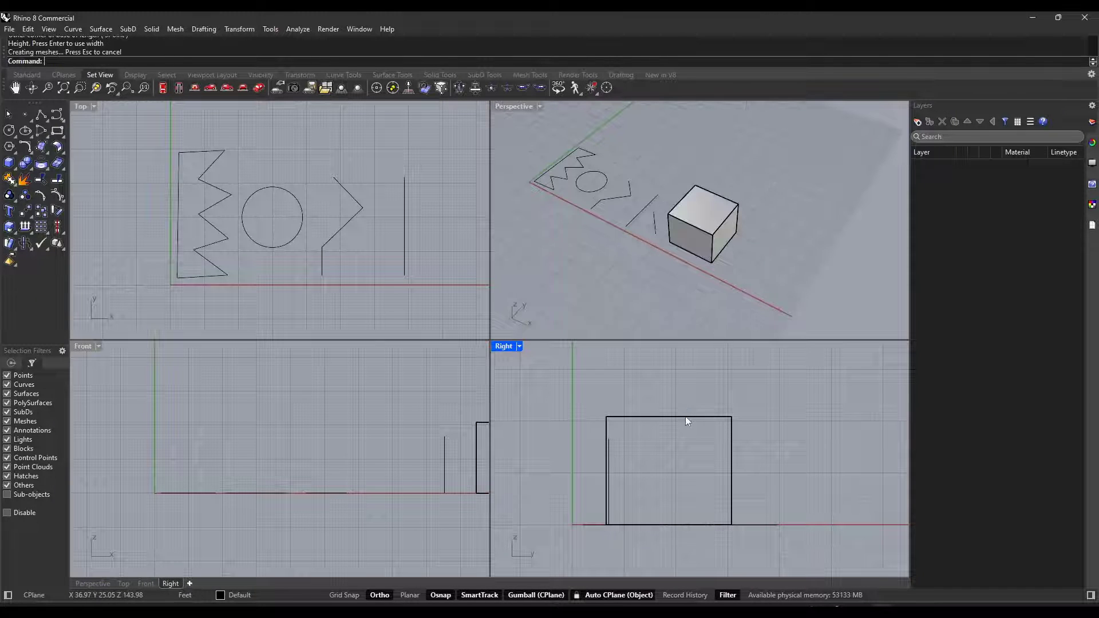
right_click_drag(686, 167, 698, 176)
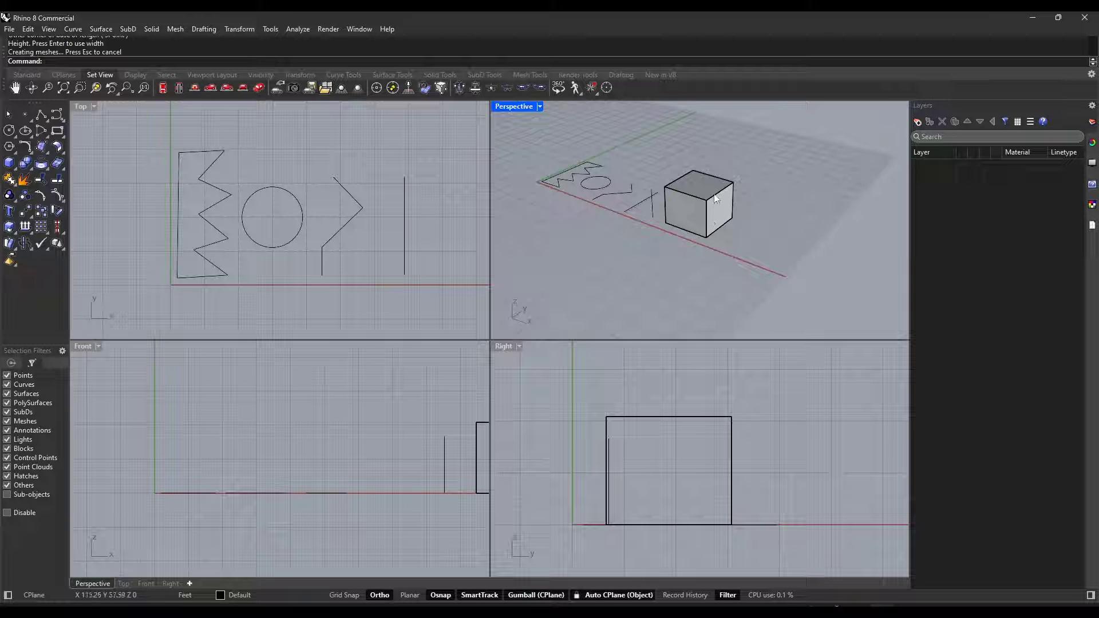
right_click_drag(726, 221, 630, 229)
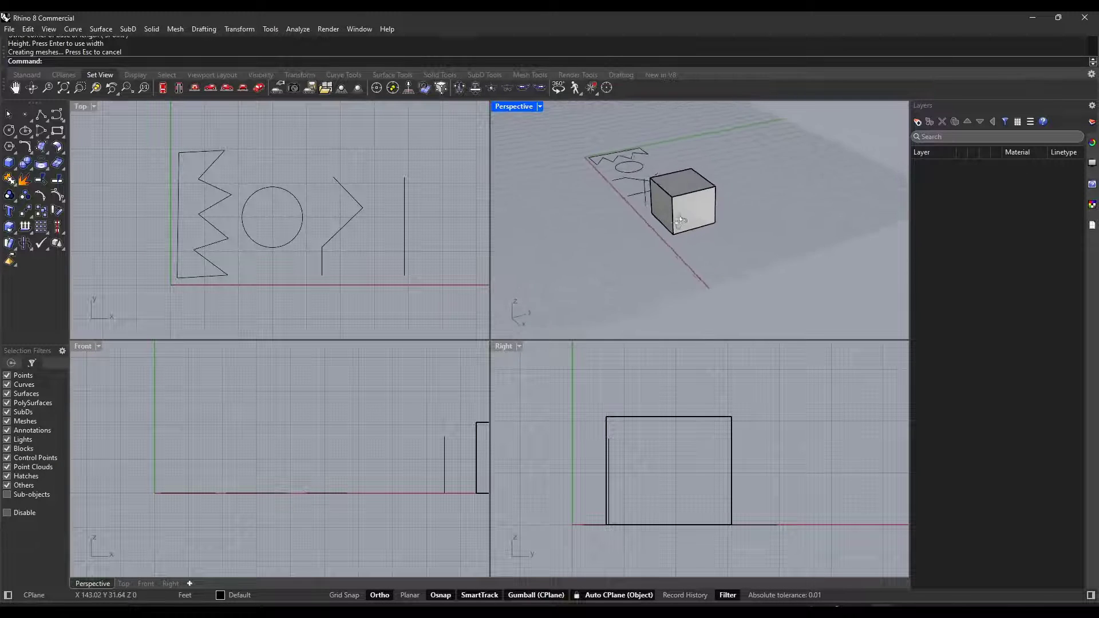
scroll(283, 427, "down", 3)
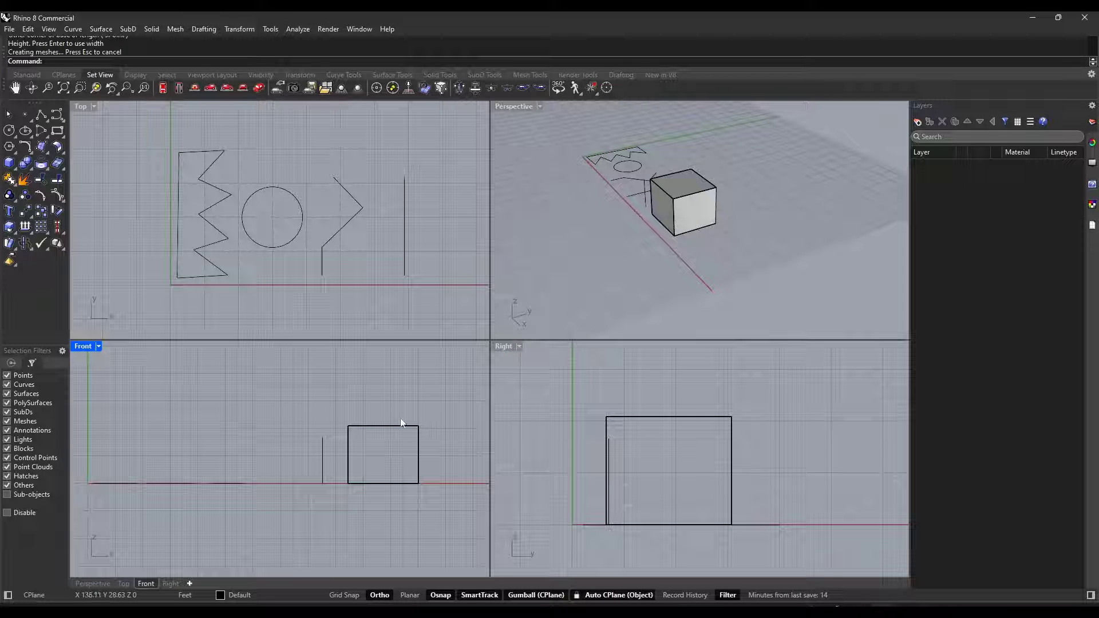
- Examine the new box from above, from the side and in perspective across the viewports
scroll(373, 263, "down", 4)
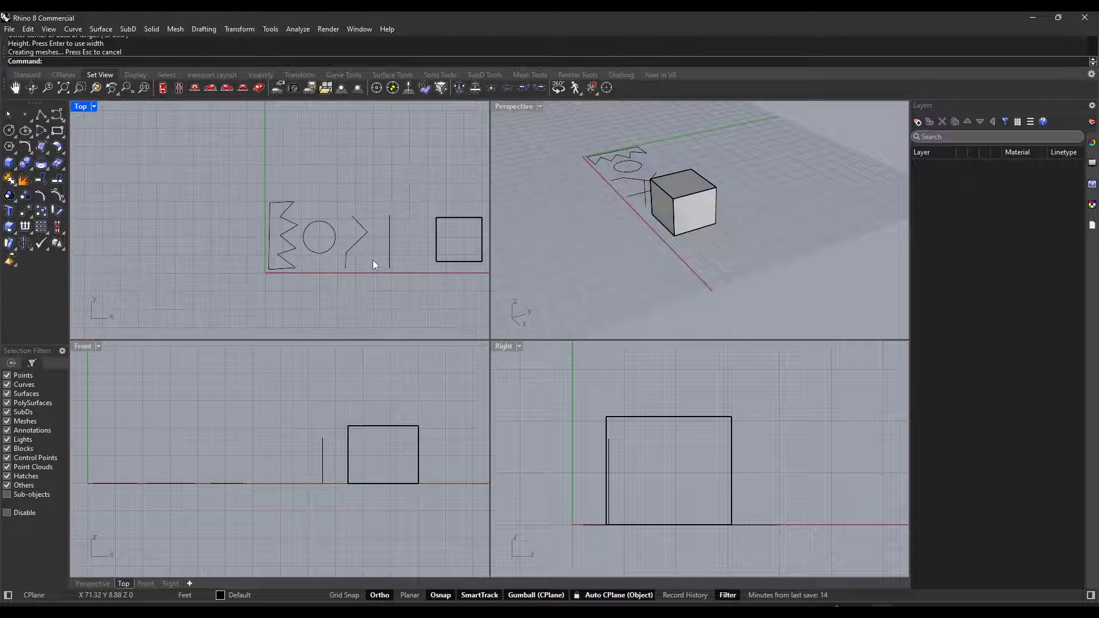
scroll(355, 232, "up", 2)
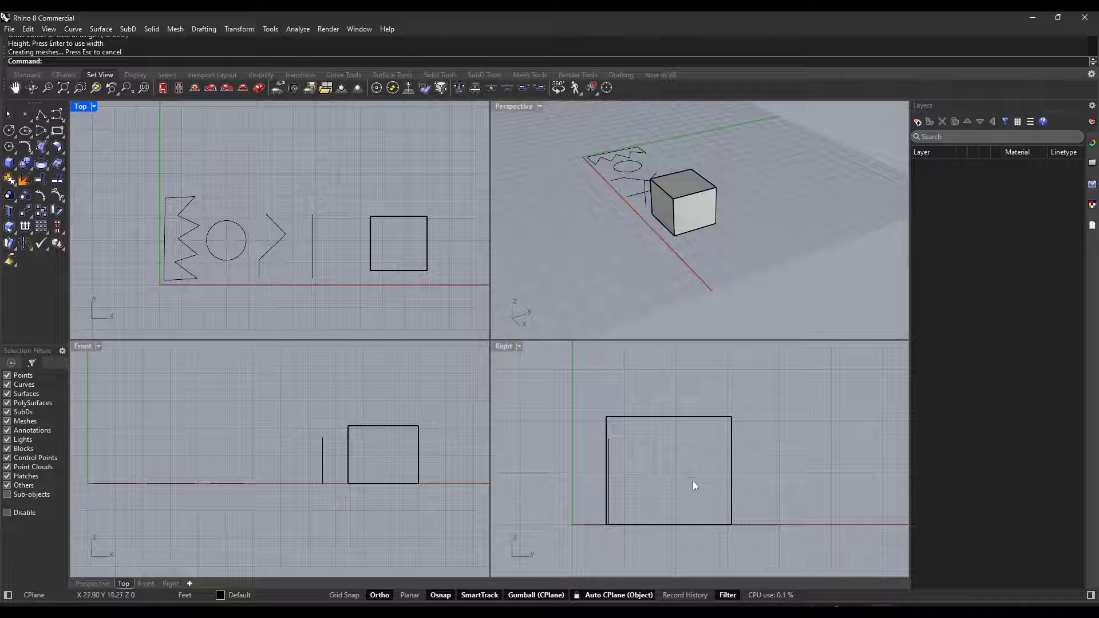
right_click_drag(615, 492, 627, 473)
scroll(627, 473, "up", 2)
scroll(600, 392, "down", 2)
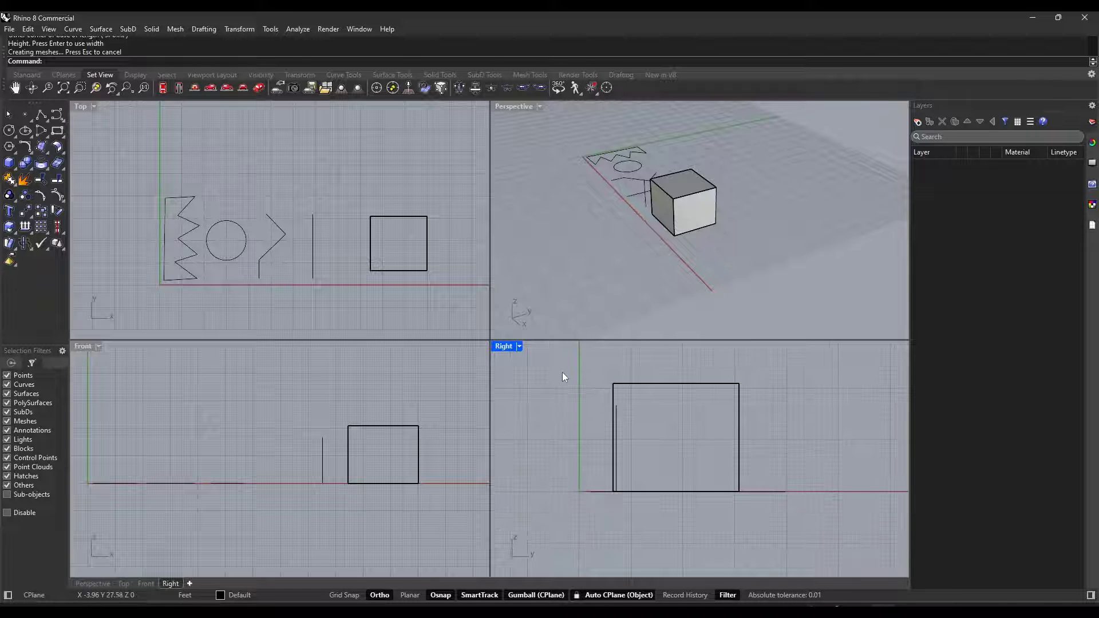
right_click_drag(631, 265, 694, 188)
scroll(734, 189, "up", 5)
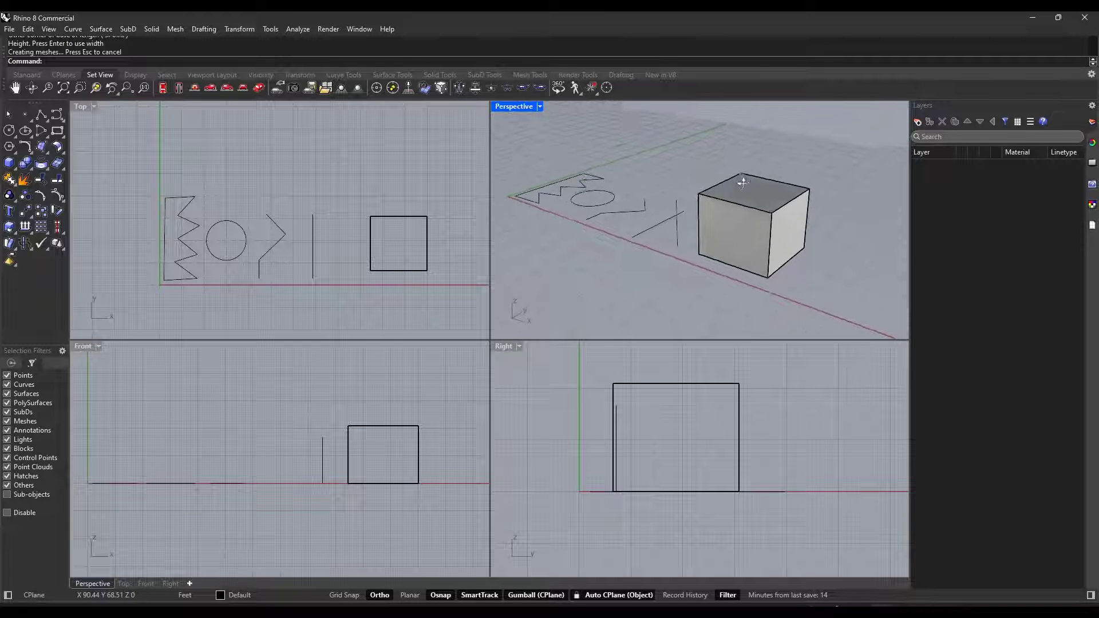
- Try the Shaded display mode in the Right viewport and return it to Wireframe
left_click(539, 106)
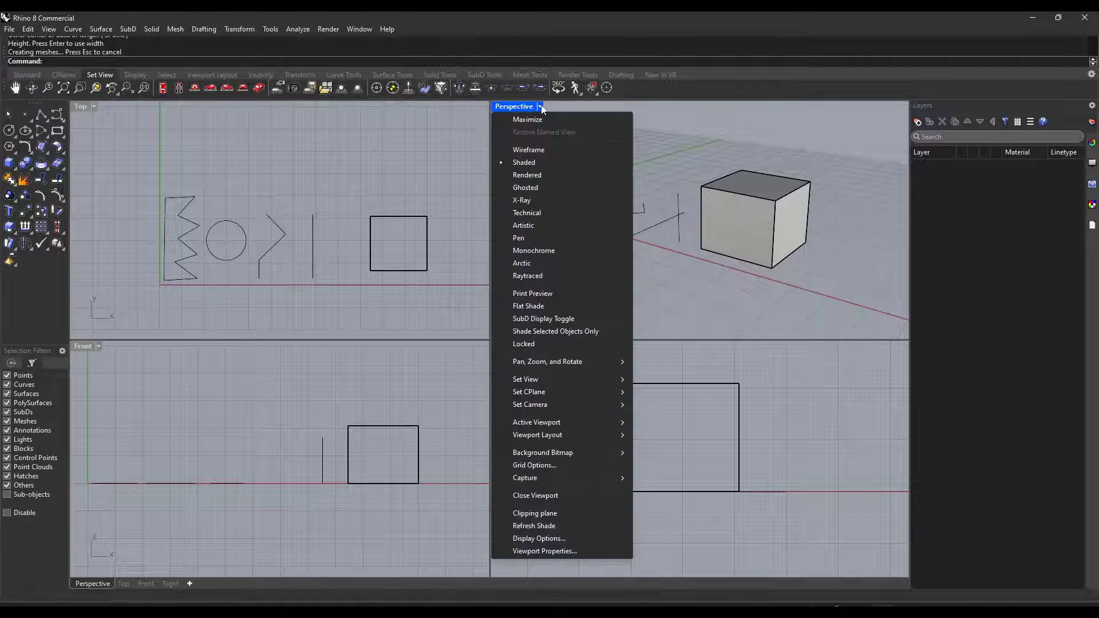
left_click(637, 331)
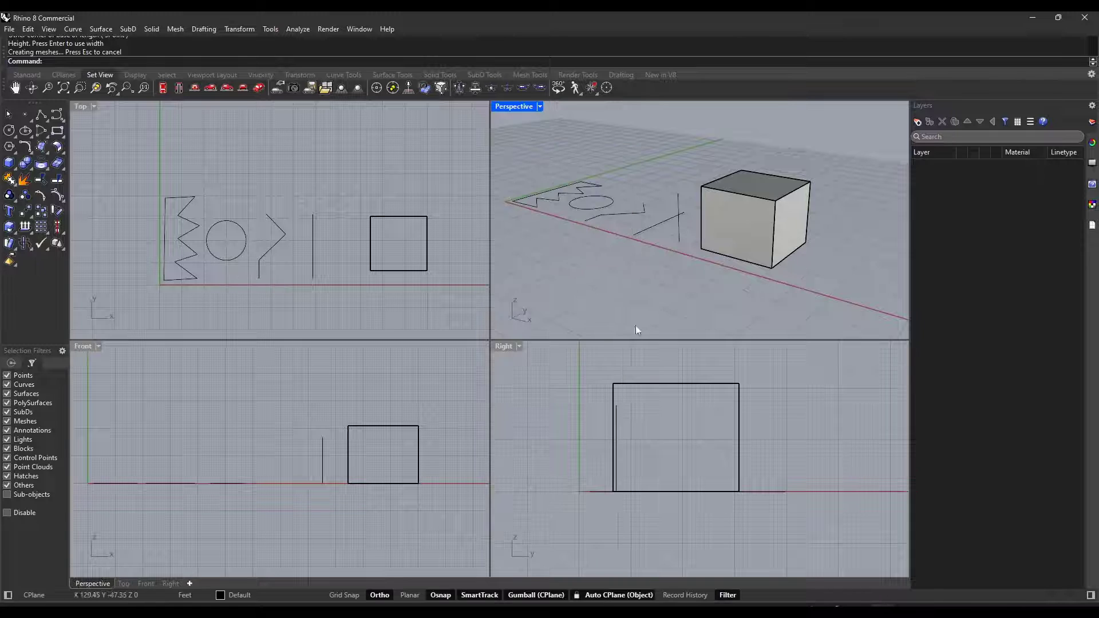
left_click(520, 348)
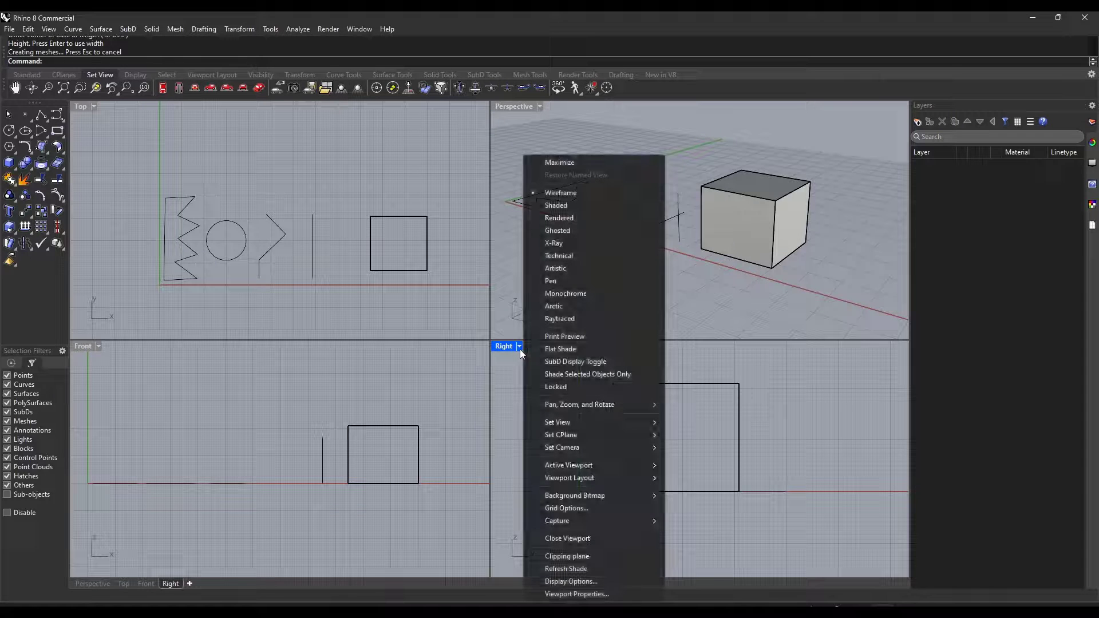
left_click(567, 205)
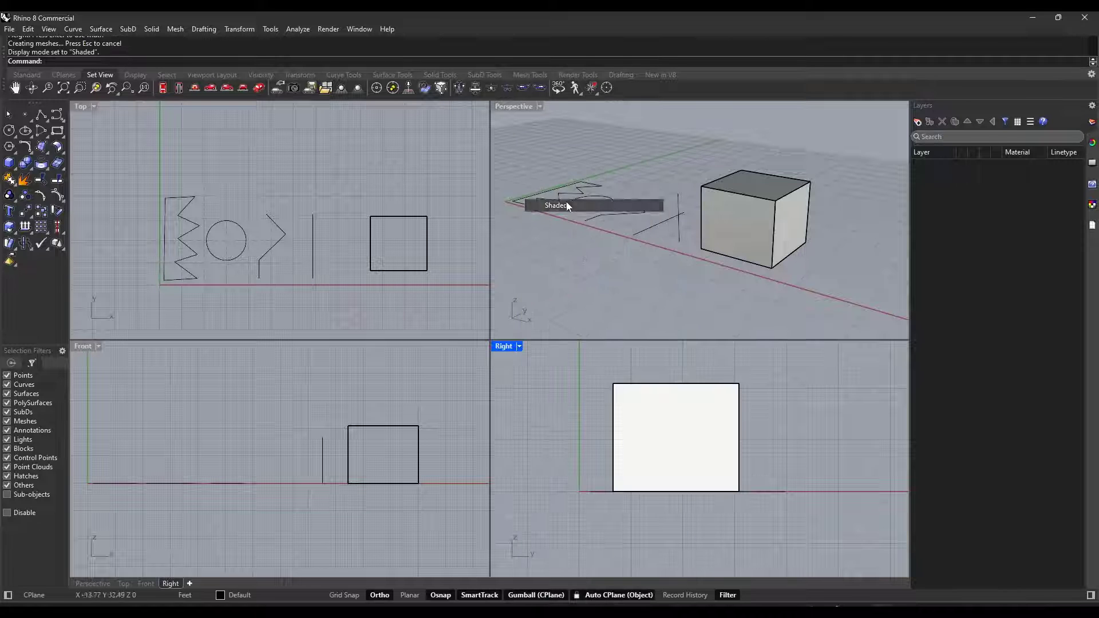
left_click(519, 348)
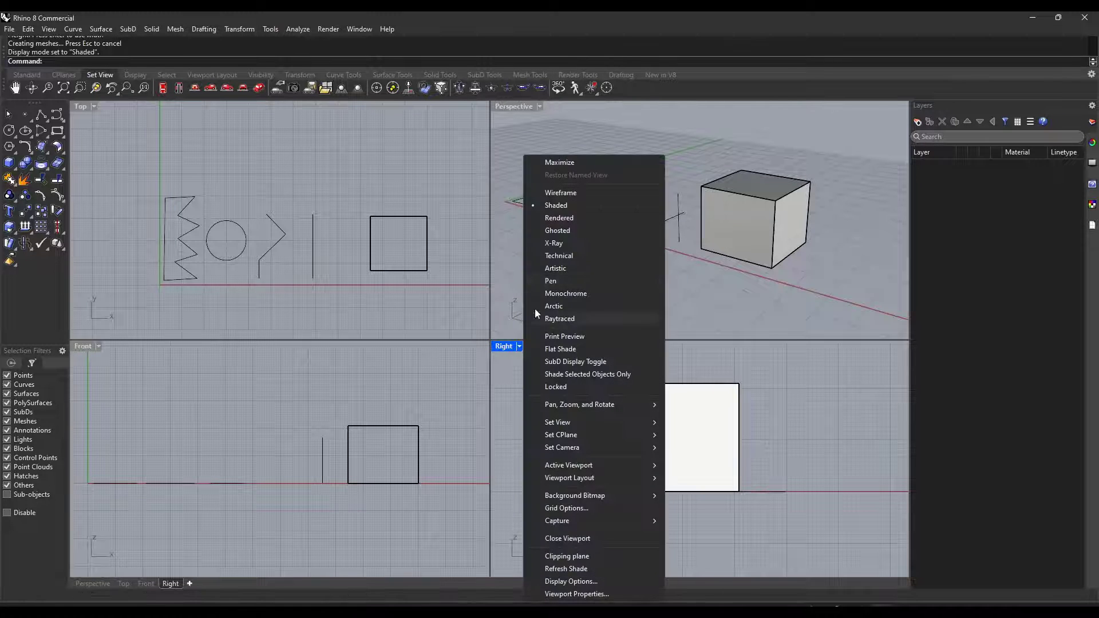
left_click(561, 194)
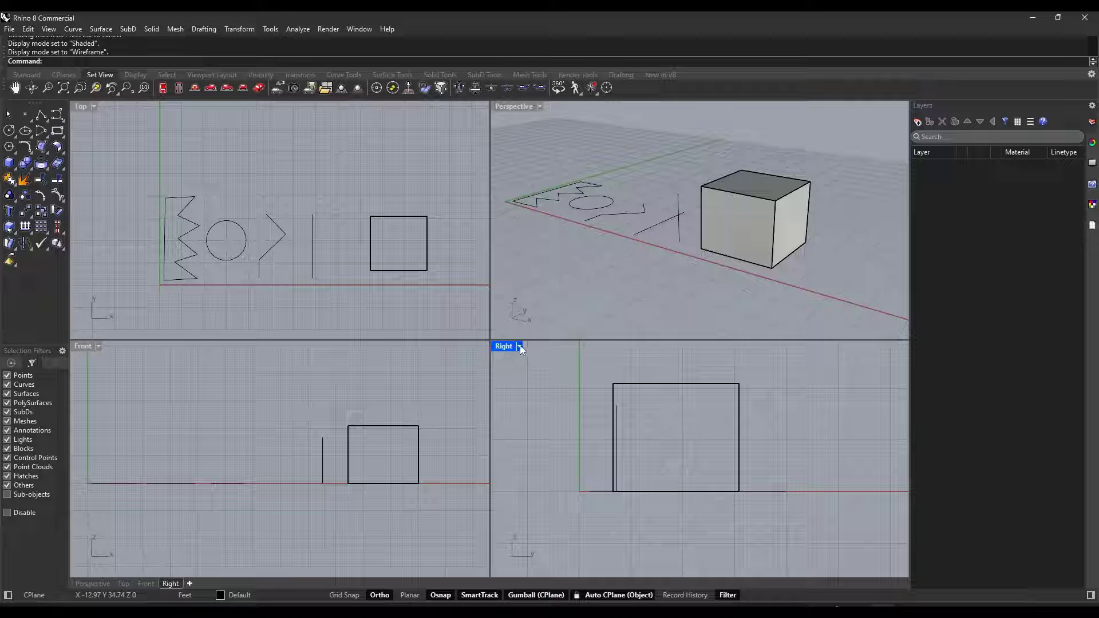
- Examine the box and the drawn curves in the viewports, select the closed zigzag outline, and clear the selection
right_click_drag(699, 208, 699, 221)
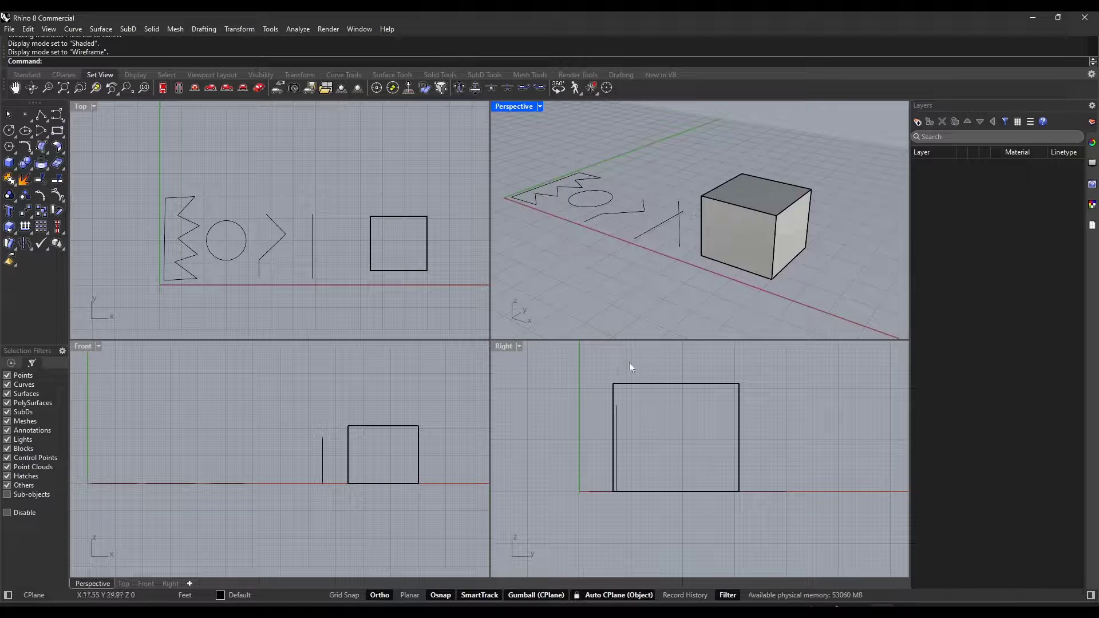
scroll(684, 421, "down", 1)
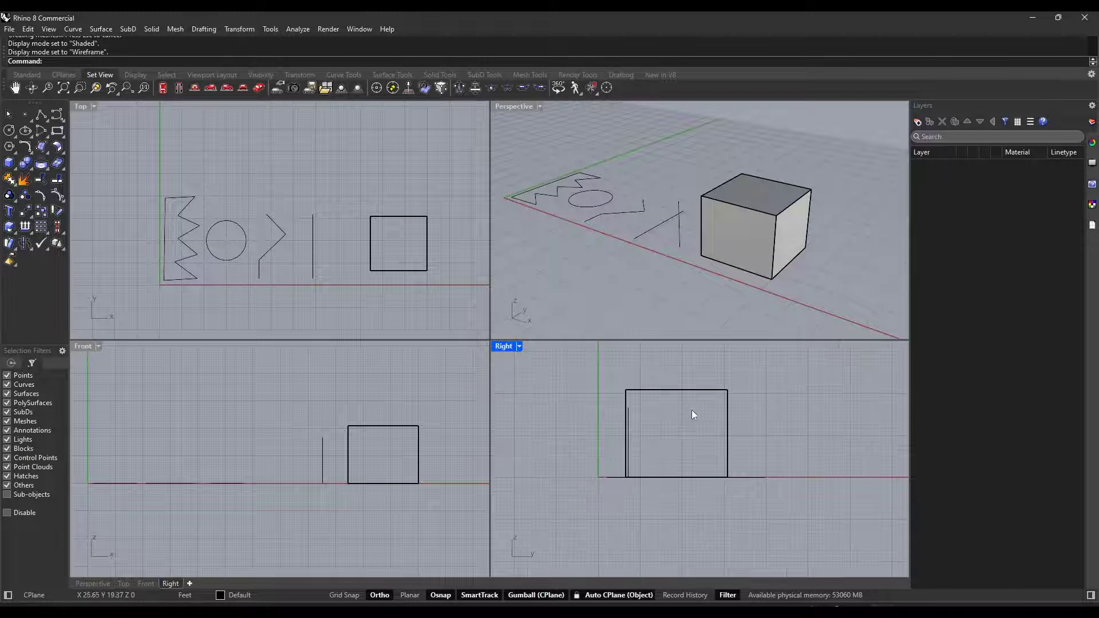
scroll(691, 410, "up", 1)
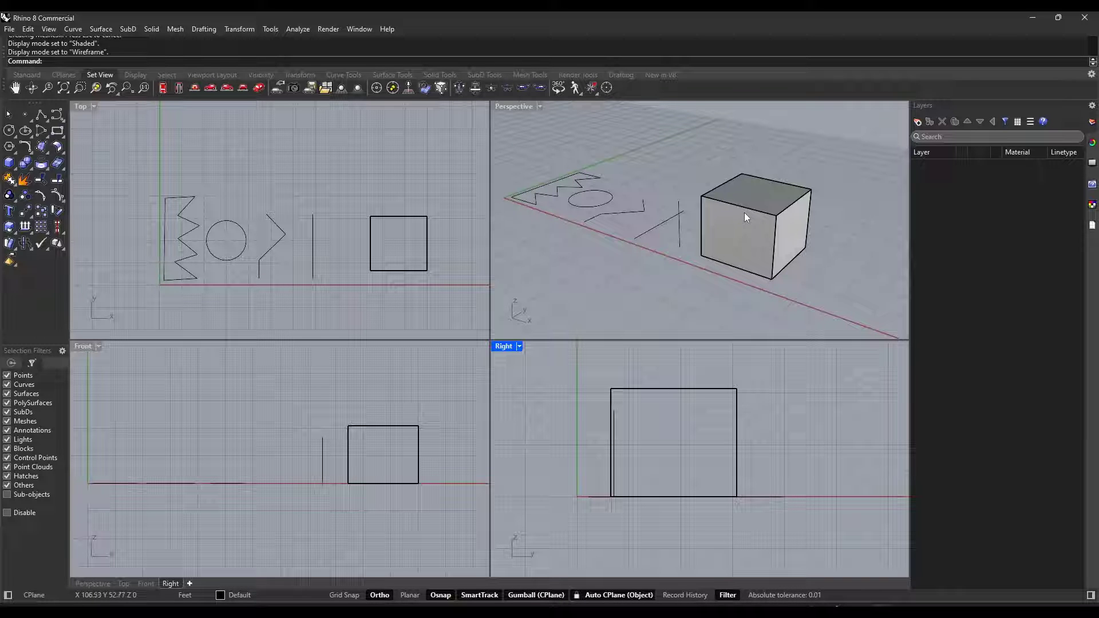
scroll(752, 211, "down", 2)
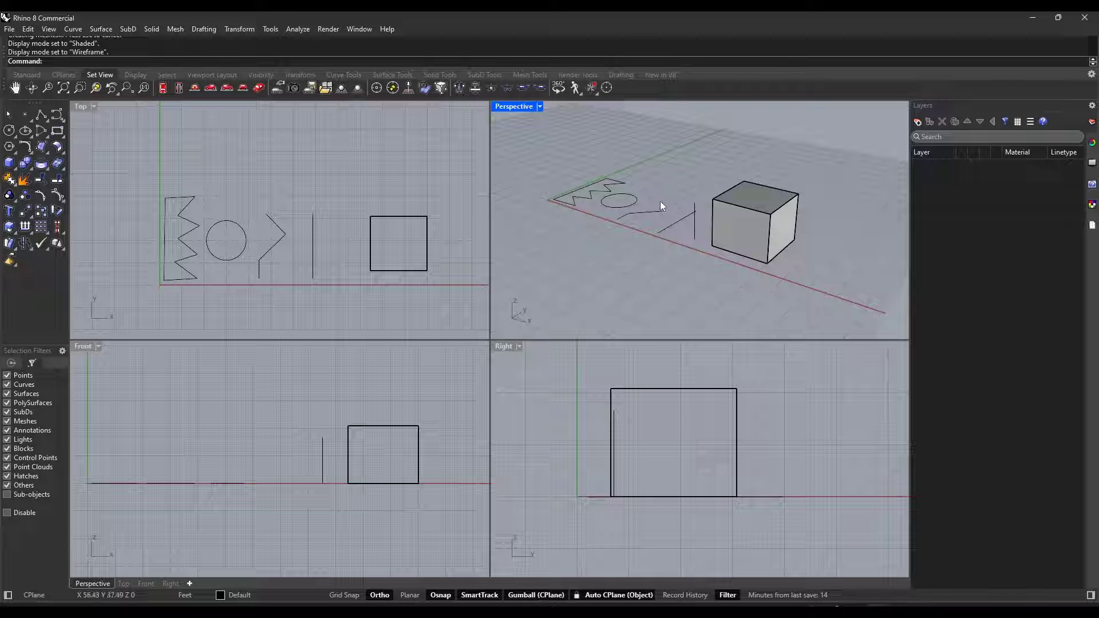
left_click(13, 166)
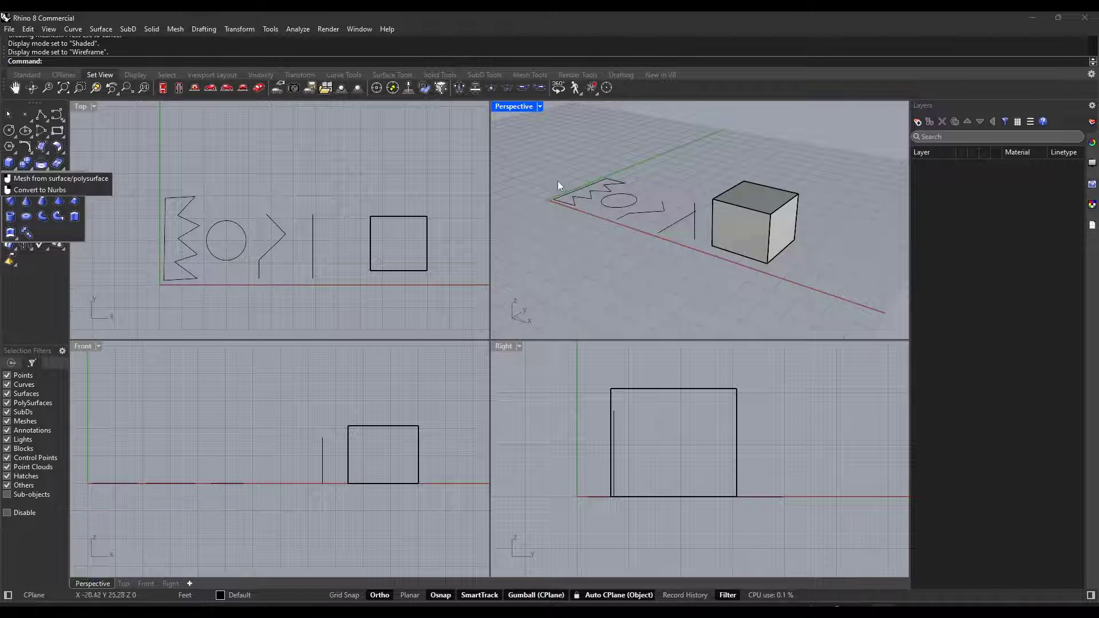
scroll(564, 182, "up", 3)
left_click(580, 211)
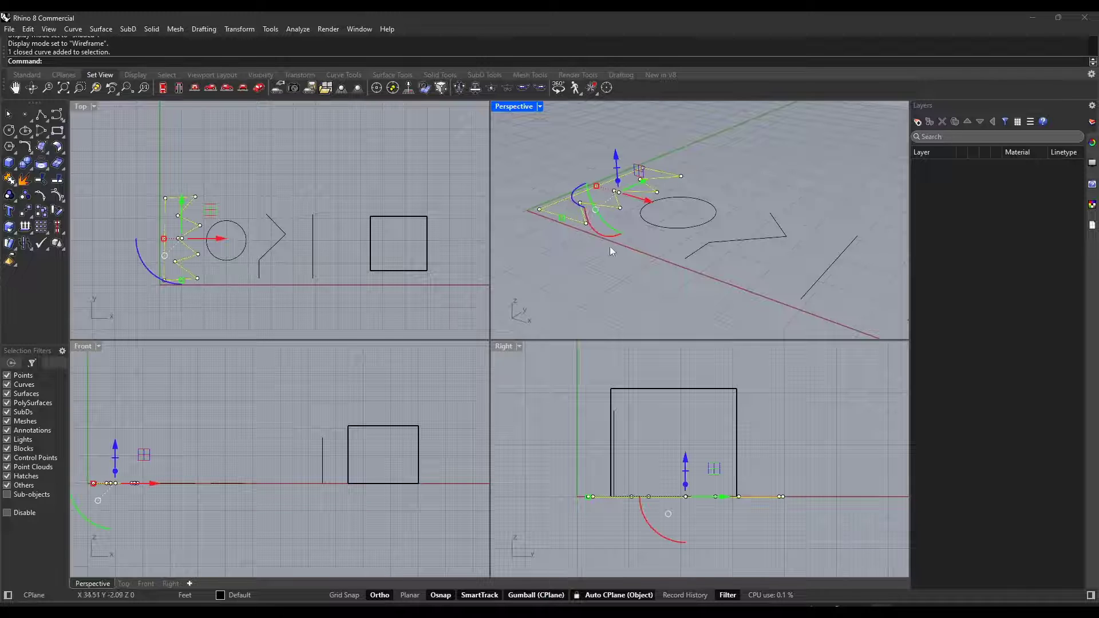
right_click_drag(609, 246, 648, 277)
left_click(647, 272)
scroll(635, 274, "down", 3)
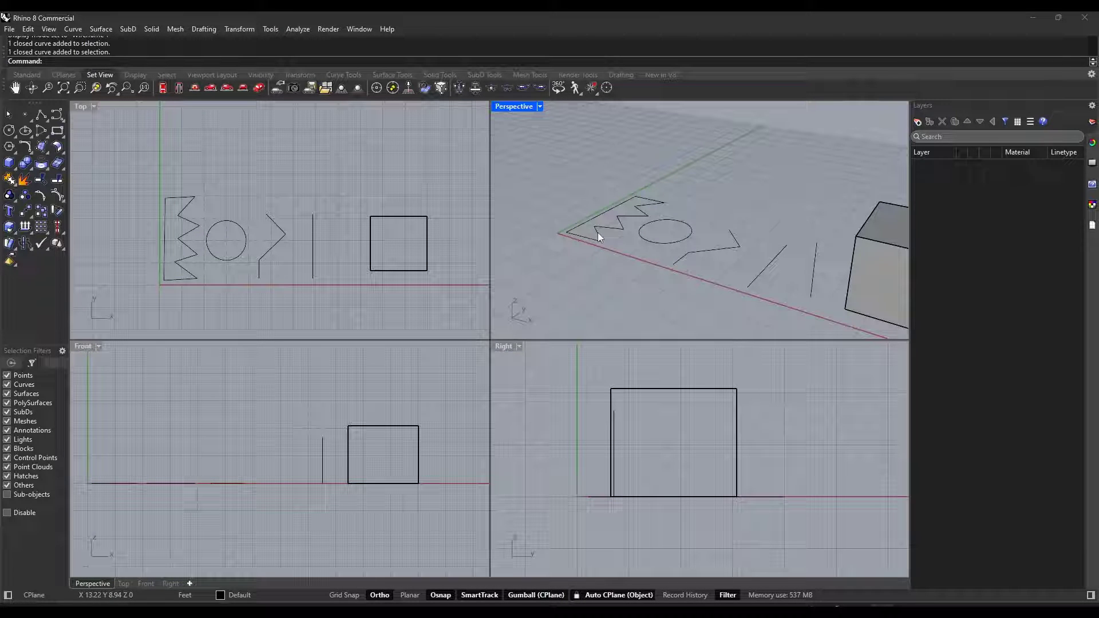
mouse_move(598, 232)
right_mouse_down()
mouse_move(593, 258)
mouse_move(616, 228)
right_mouse_up()
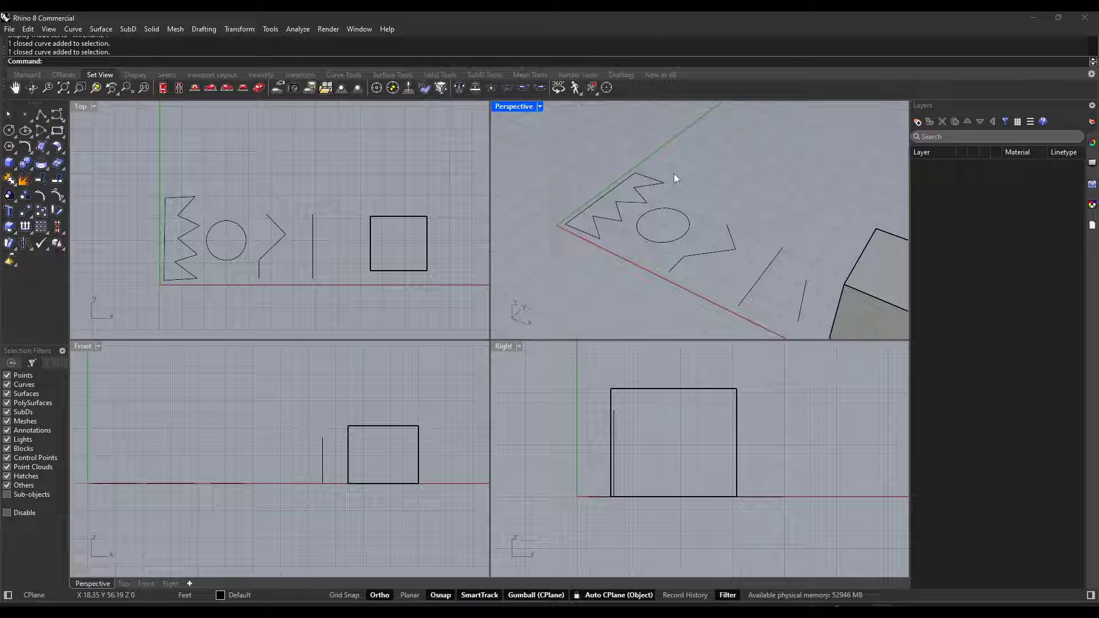
- Extrude the closed zigzag outline 20' upward with ExtrudeCrv as a capped solid, then select the result to check it and clear the selection
type("ExtrudeCrv")
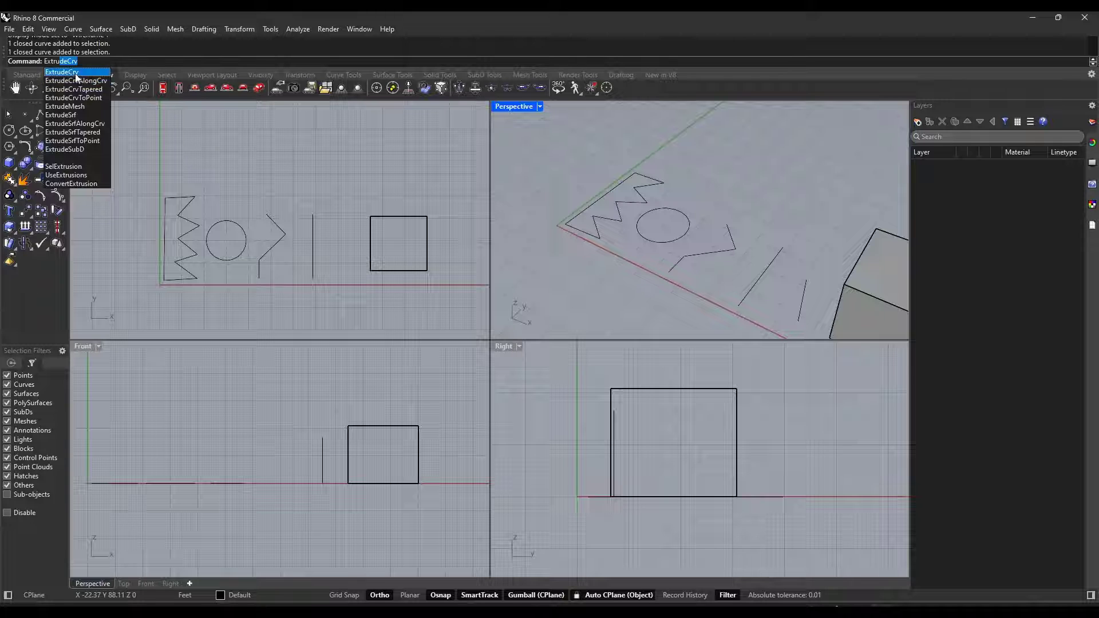
left_click(76, 73)
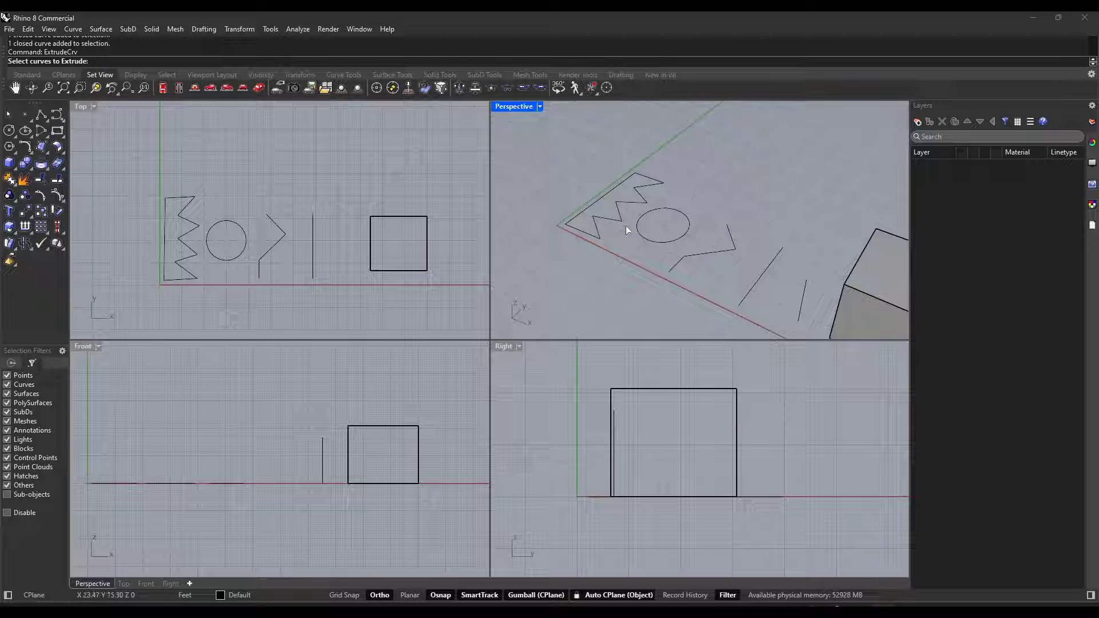
left_click(595, 225)
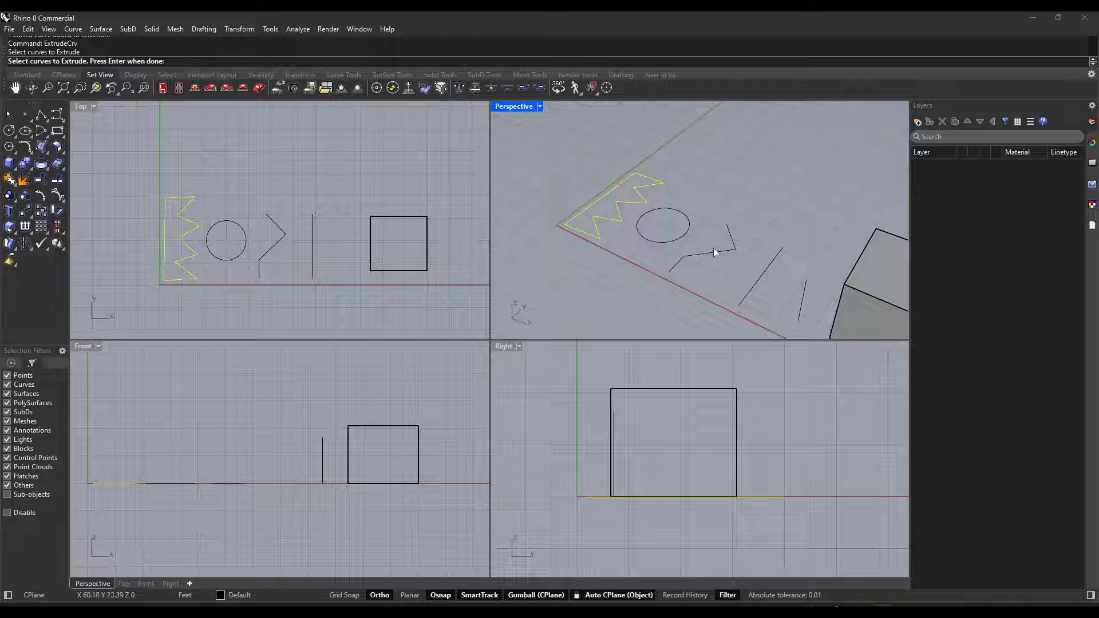
right_click(228, 140)
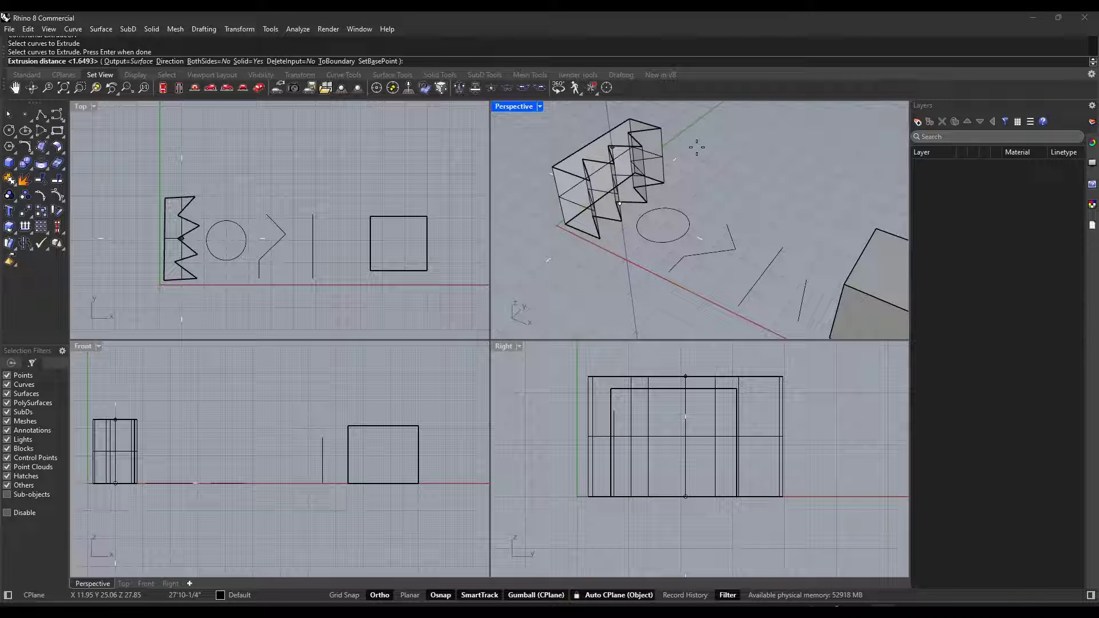
type("20")
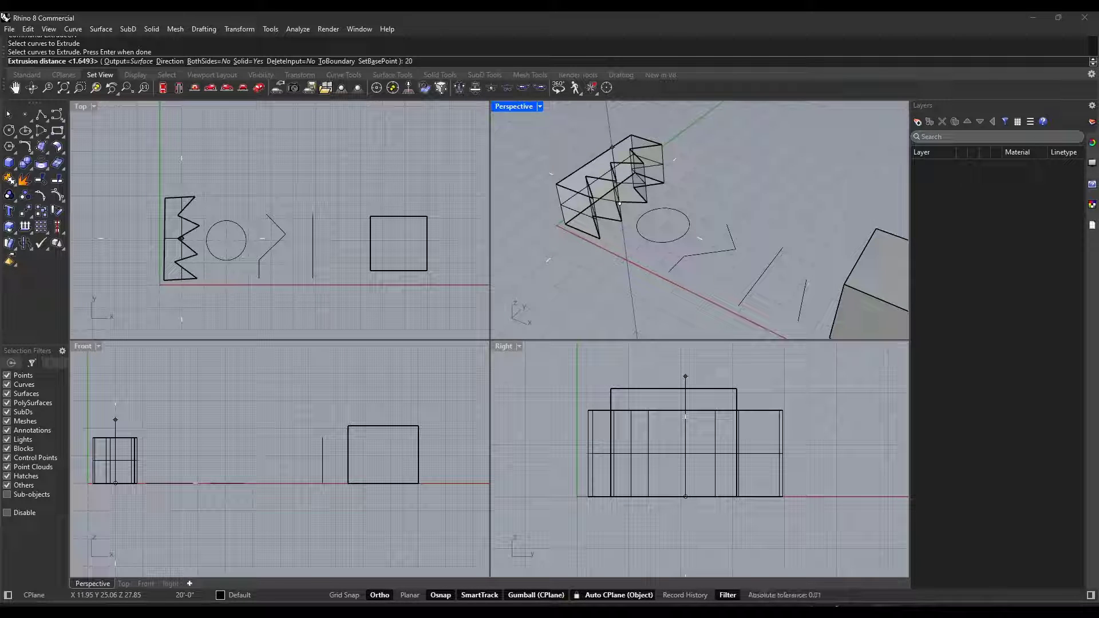
type("'")
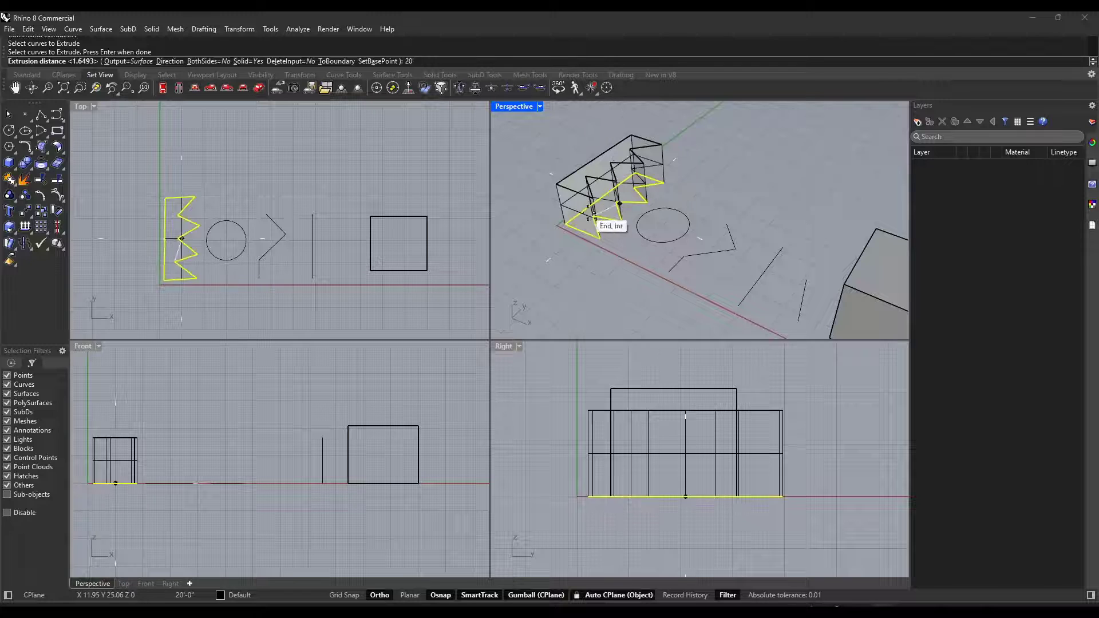
scroll(592, 211, "down", 1)
scroll(601, 160, "up", 2)
right_click_drag(601, 160, 652, 195)
mouse_move(670, 292)
right_mouse_down()
mouse_move(645, 223)
mouse_move(624, 228)
mouse_move(647, 212)
mouse_move(652, 225)
right_mouse_up()
key("Return")
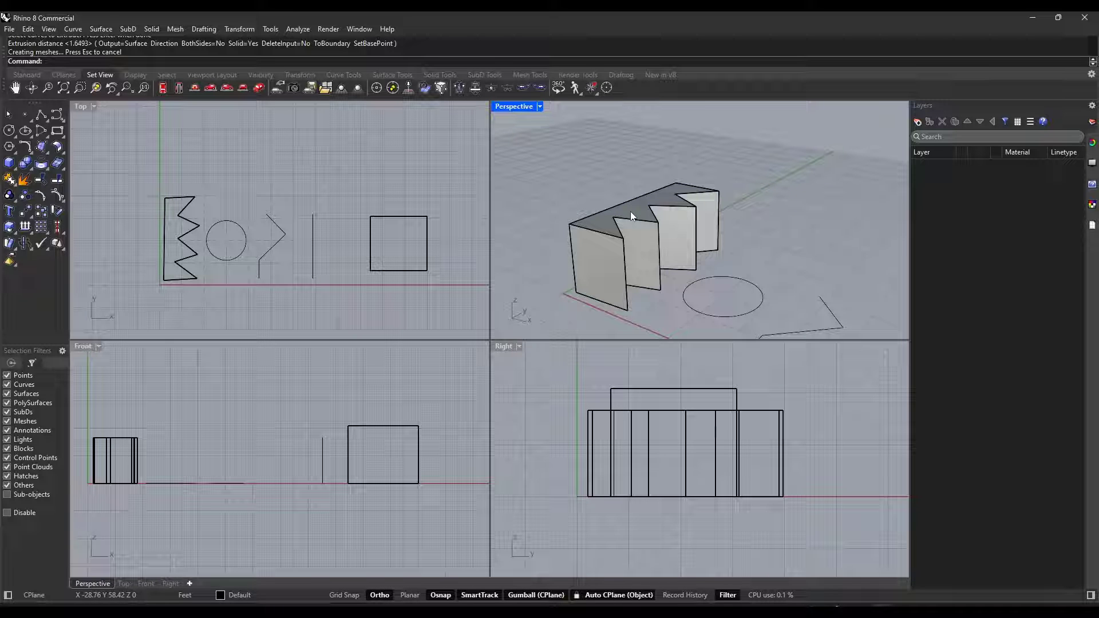
left_click(626, 230)
left_click(568, 182)
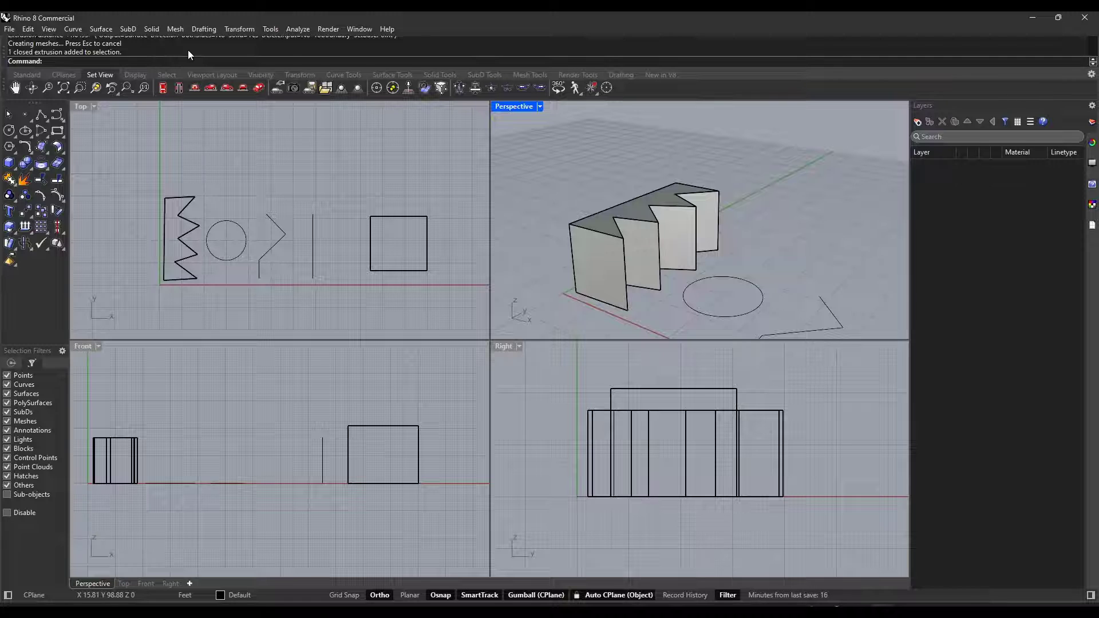
- Extrude the circle with ExtrudeCrv and Solid=No, snapping its height to the top of the zigzag solid, and deselect the circle
scroll(584, 200, "down", 3)
right_click_drag(589, 188, 691, 269)
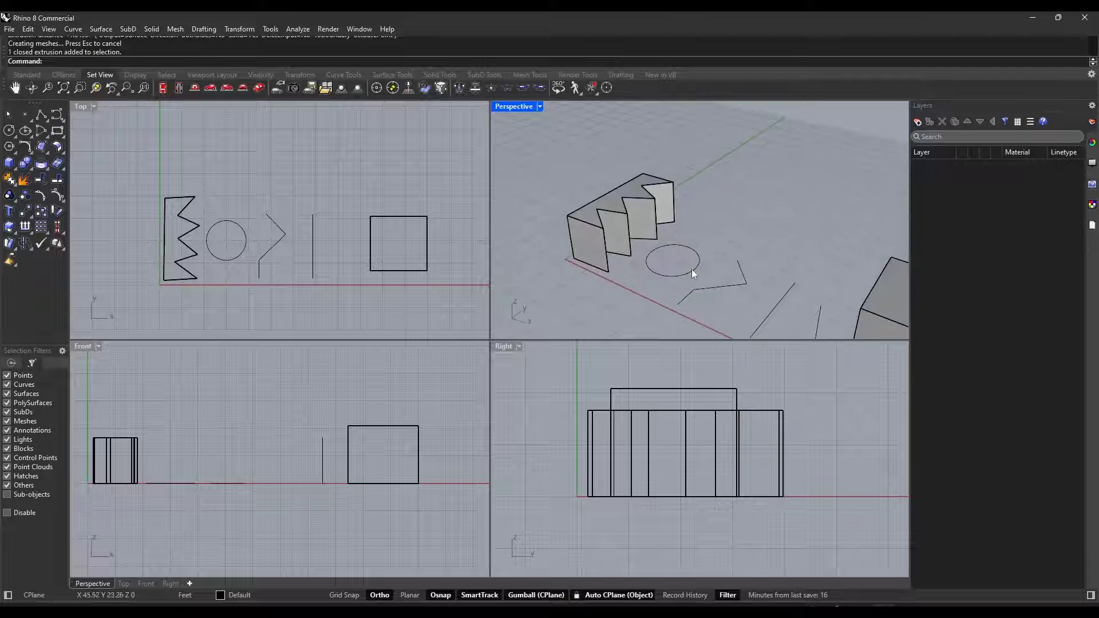
left_click(699, 265)
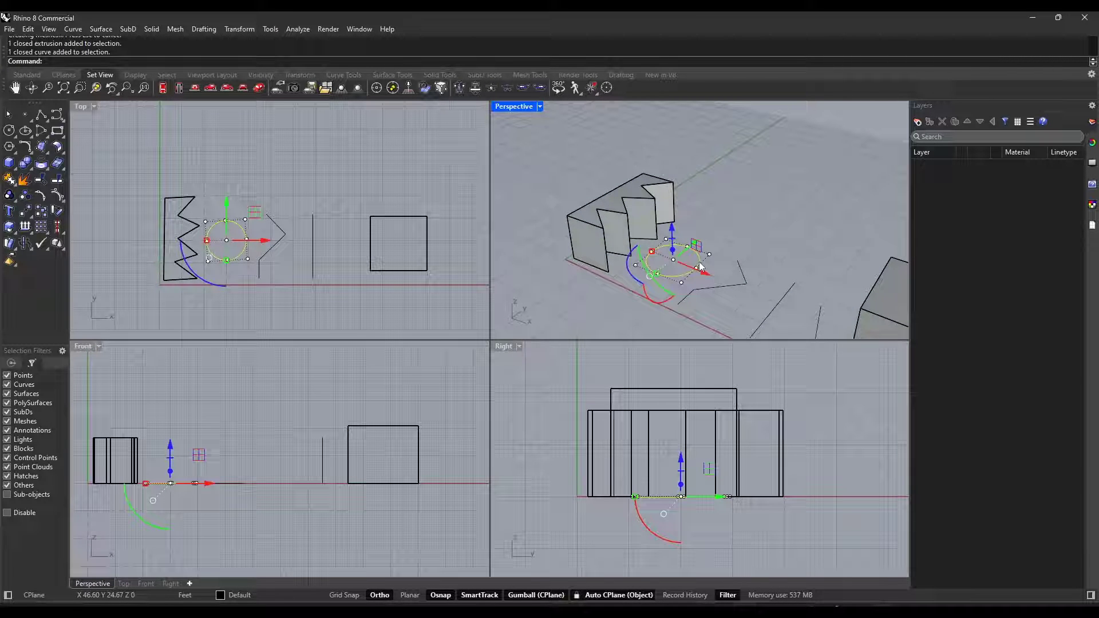
type("ExtrudeCrv")
key("Return")
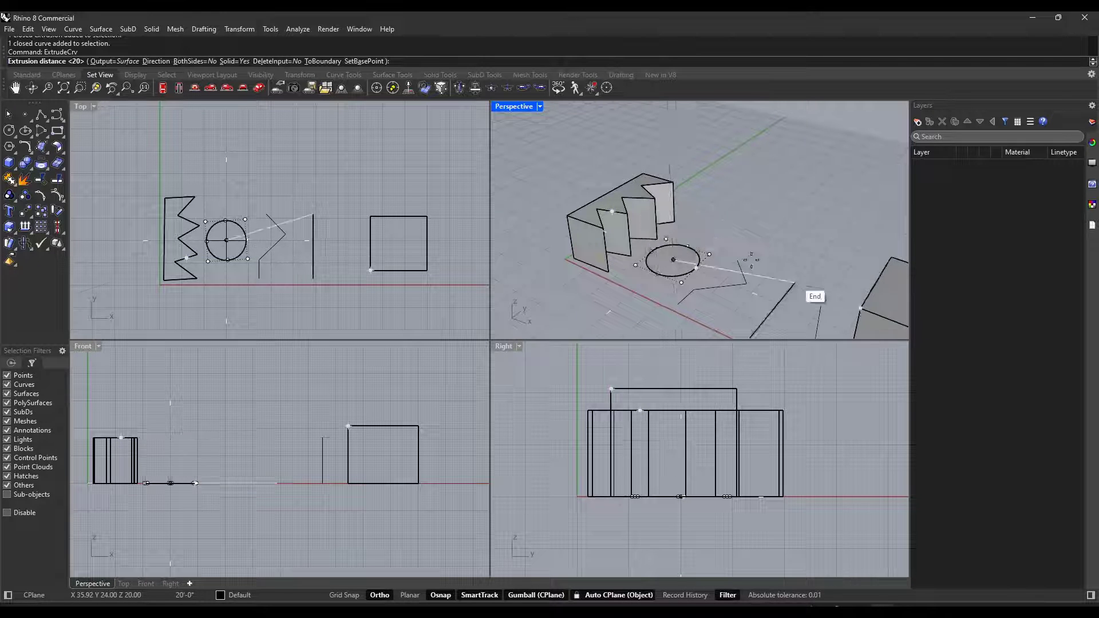
scroll(712, 235, "down", 3)
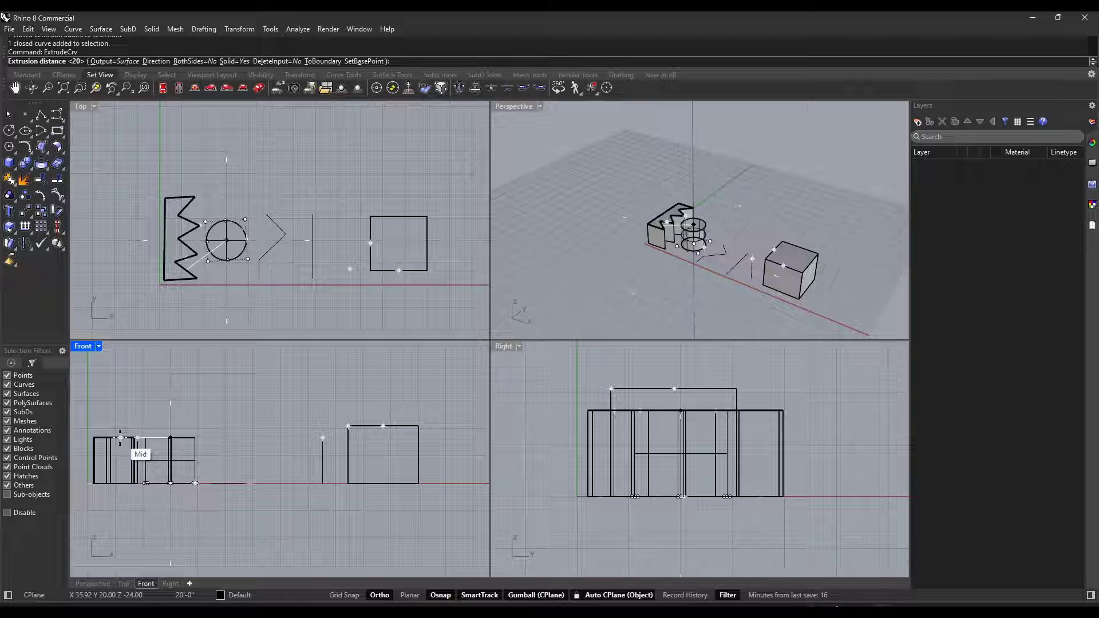
scroll(650, 233, "up", 4)
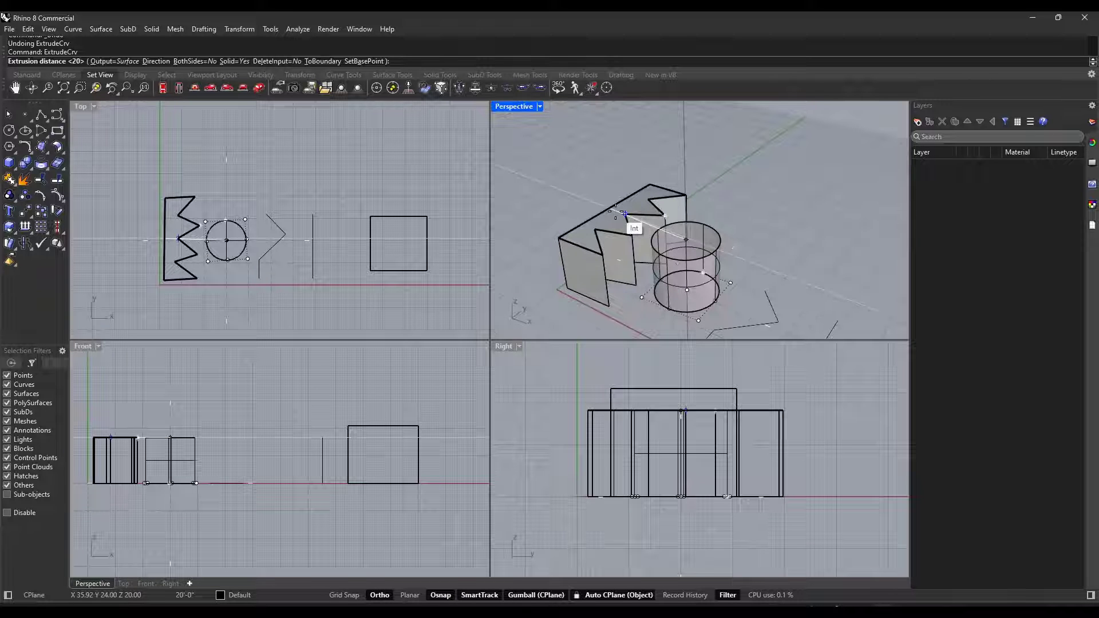
left_click(242, 62)
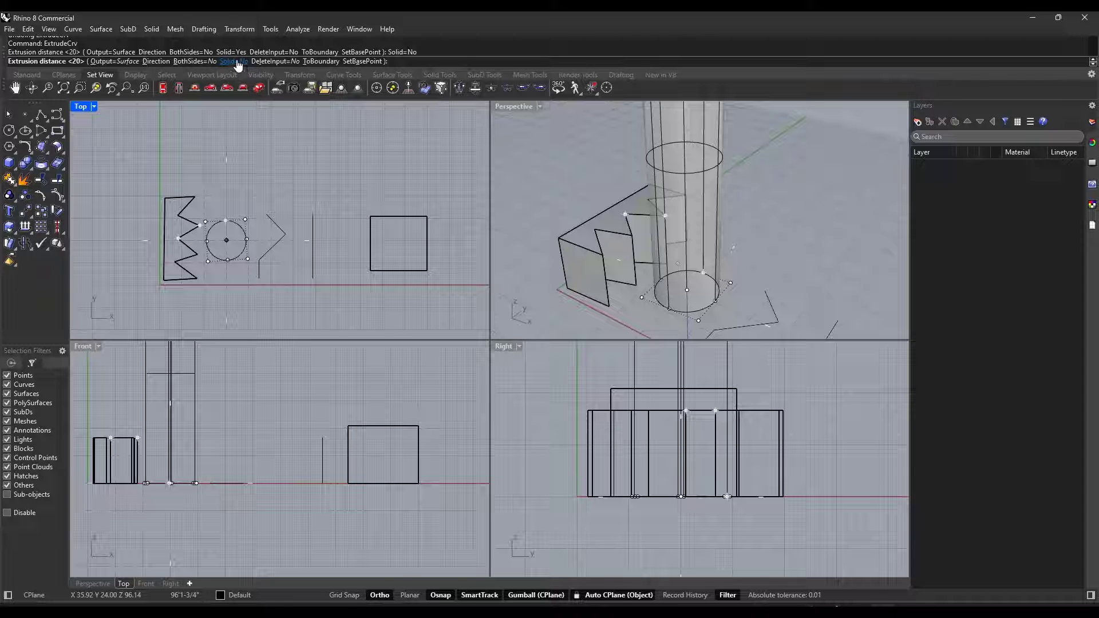
left_click(626, 224)
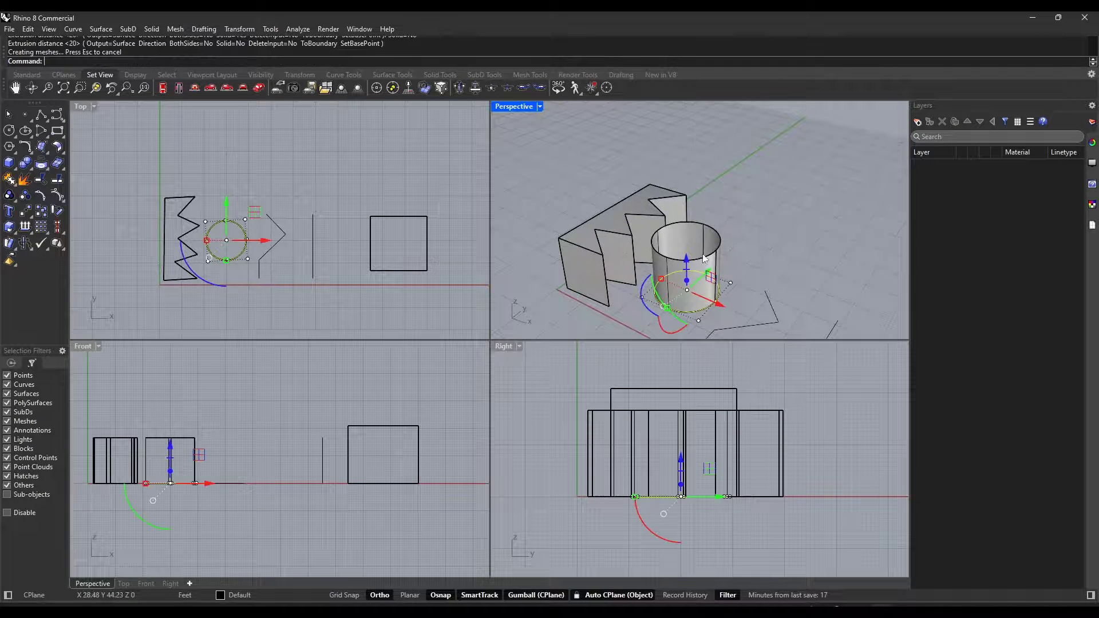
right_click_drag(626, 224, 725, 306)
scroll(701, 231, "up", 5)
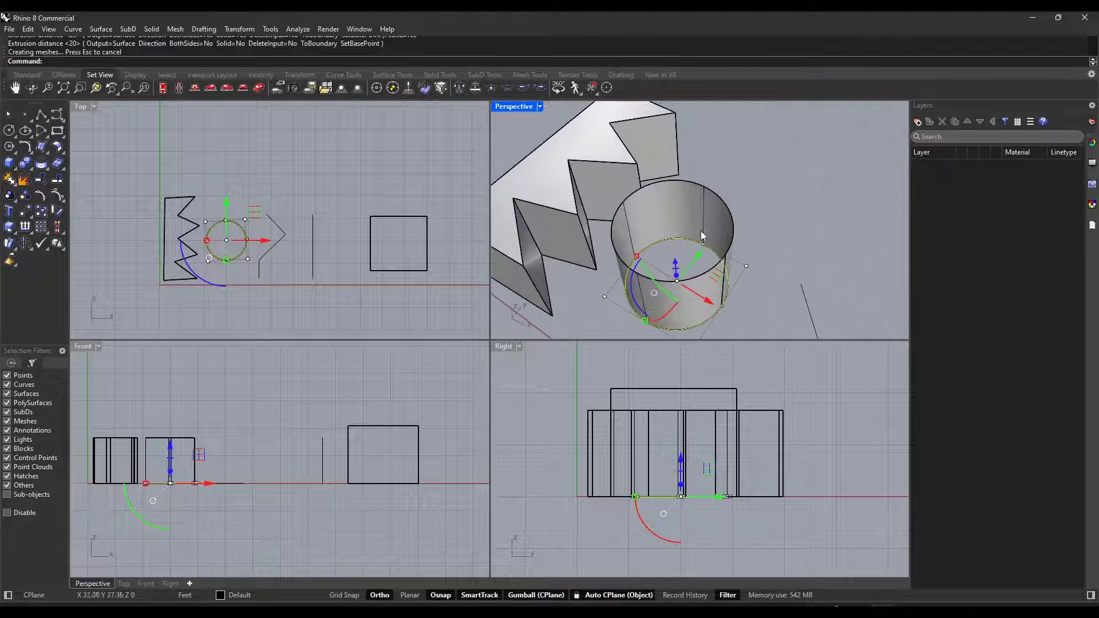
scroll(671, 253, "down", 5)
key("Escape")
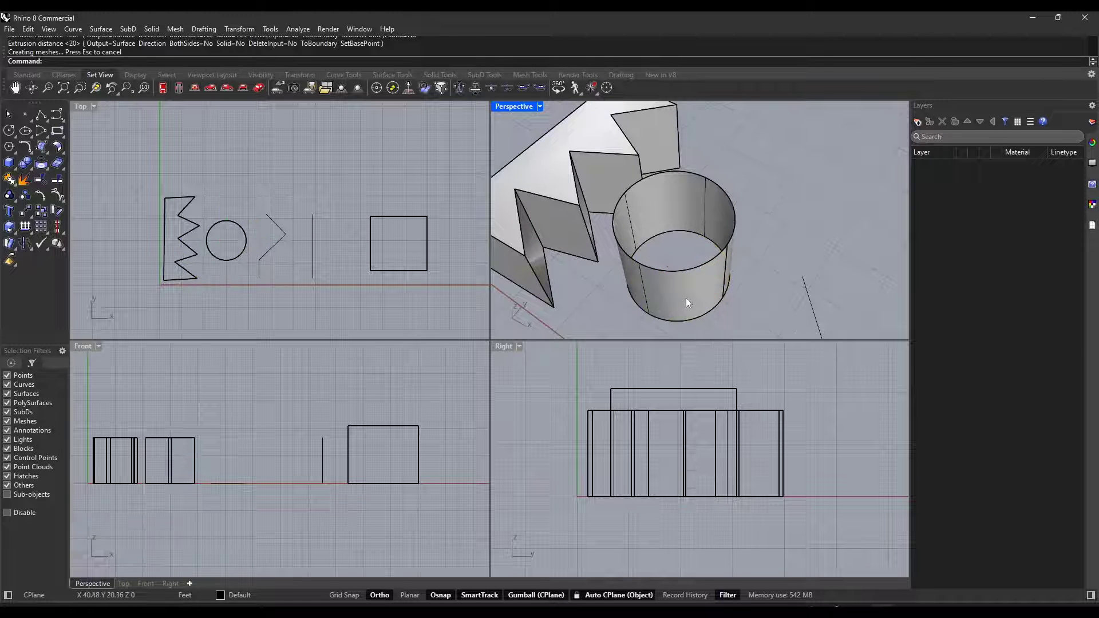
- Try moving the extruded cylinder away from its base circle along the Y axis, undo the move, and clear the selection
left_click(685, 297)
left_click_drag(694, 228, 818, 151)
scroll(771, 180, "down", 3)
scroll(771, 178, "up", 5)
mouse_move(737, 267)
right_mouse_down()
mouse_move(740, 221)
mouse_move(745, 255)
right_mouse_up()
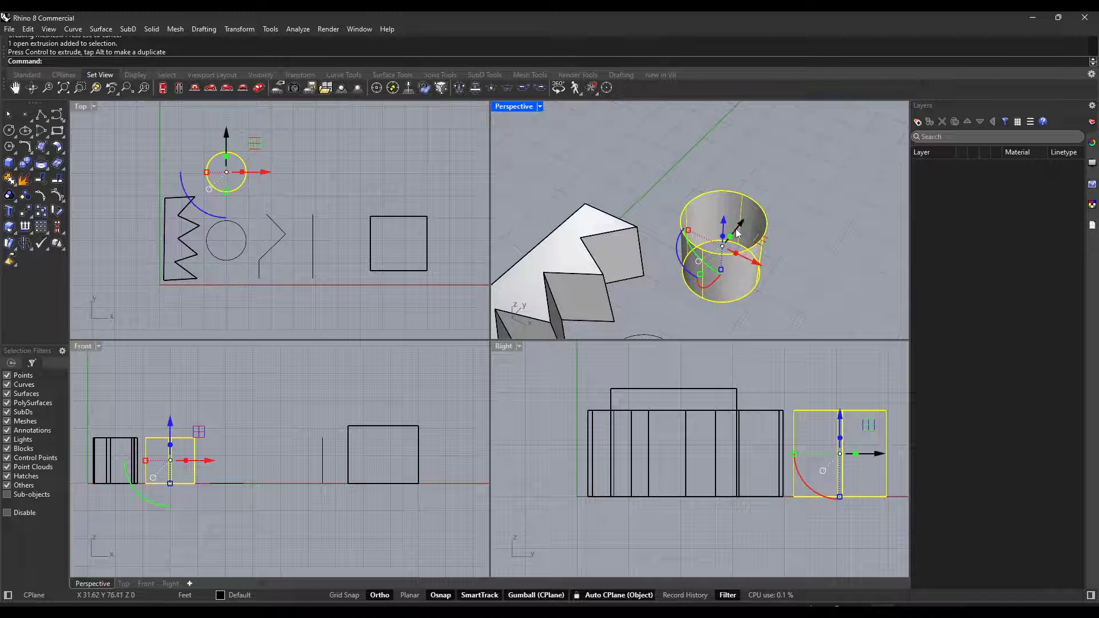
scroll(745, 250, "down", 5)
scroll(769, 211, "up", 5)
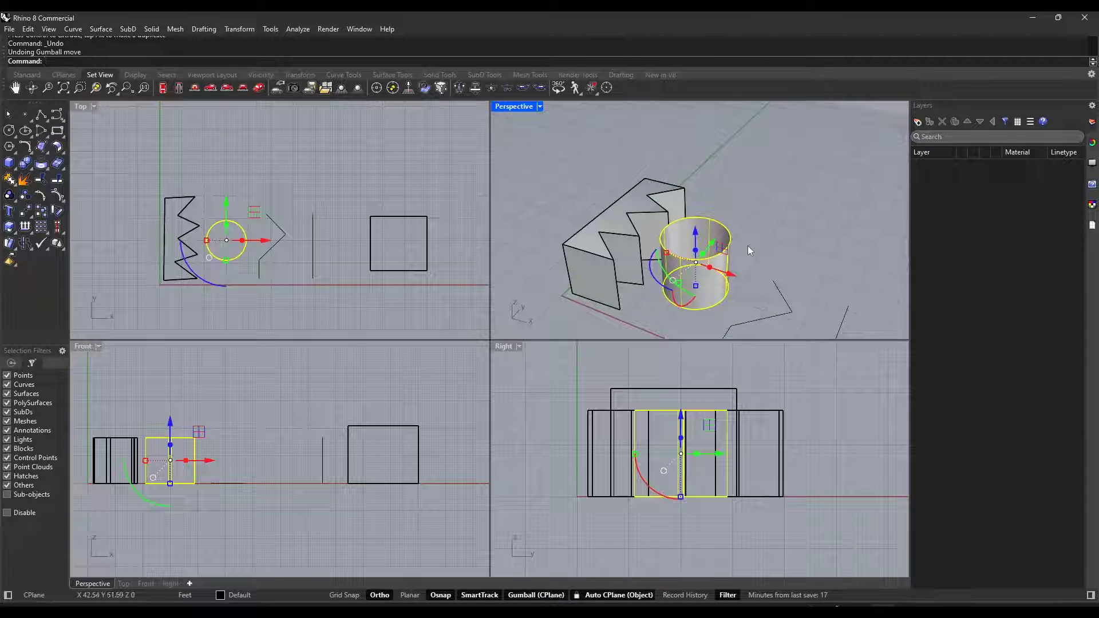
left_click(750, 219)
- Extrude the open bent polyline, the flat line and the vertical line together 10' upward using ExtrudeCrv with Solid=Yes
scroll(751, 210, "down", 3)
scroll(760, 219, "up", 2)
right_click_drag(760, 224, 772, 231)
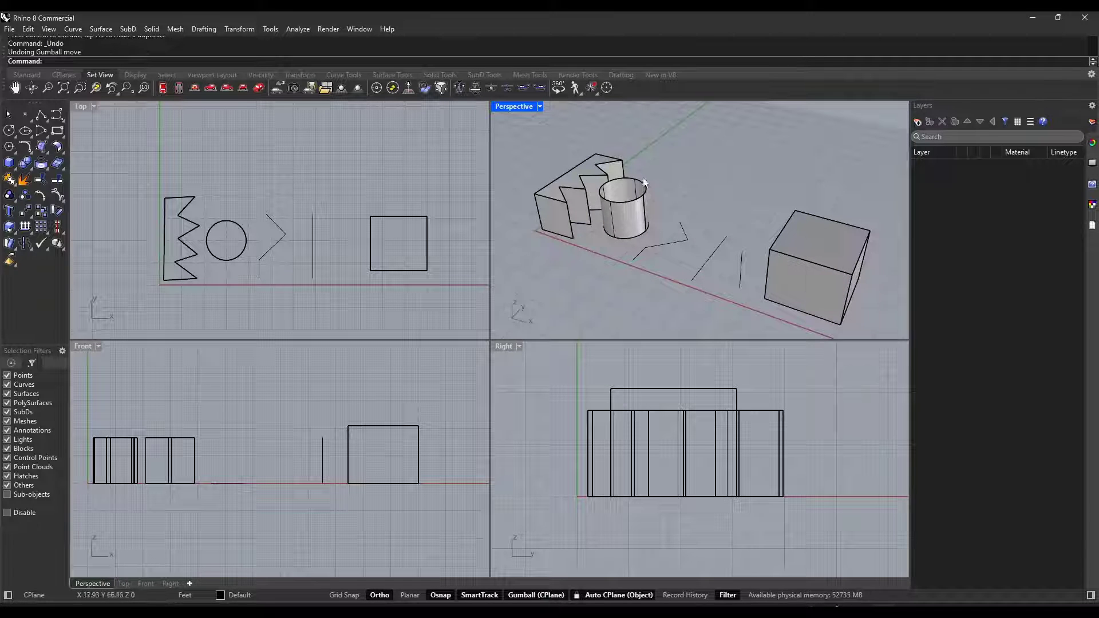
left_click(667, 246)
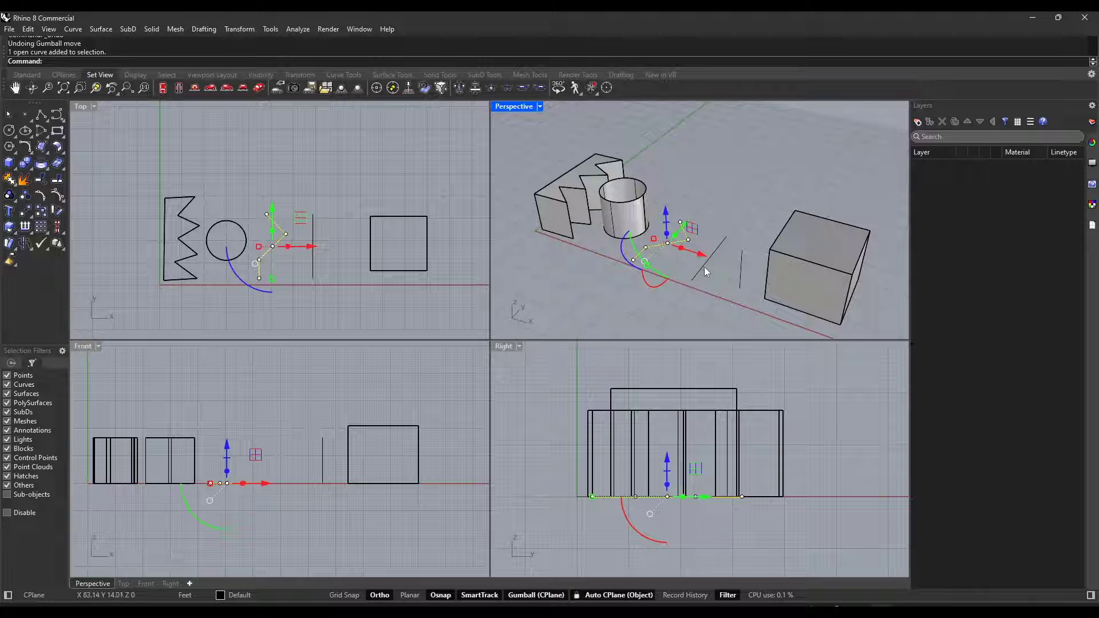
left_click(704, 267, "shift")
left_click(741, 275, "shift")
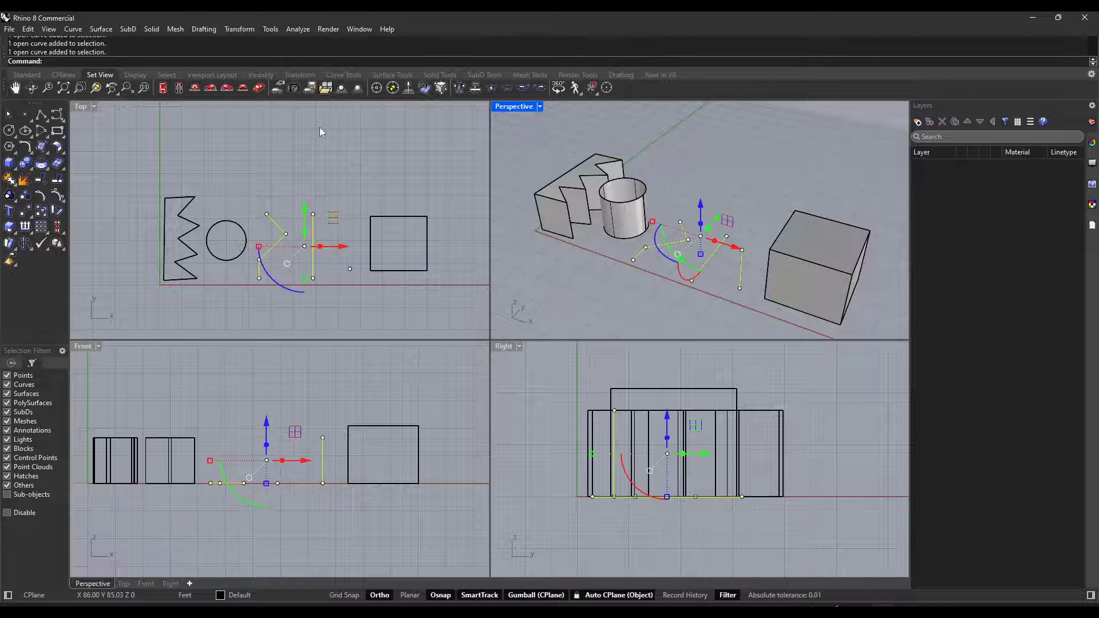
key("Return")
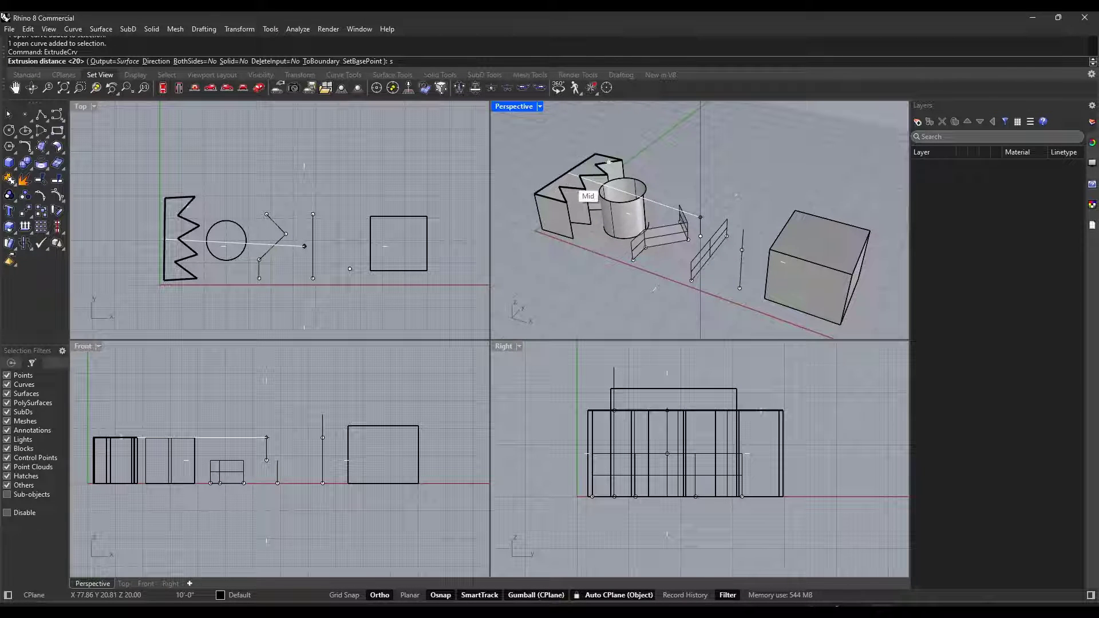
key("Return")
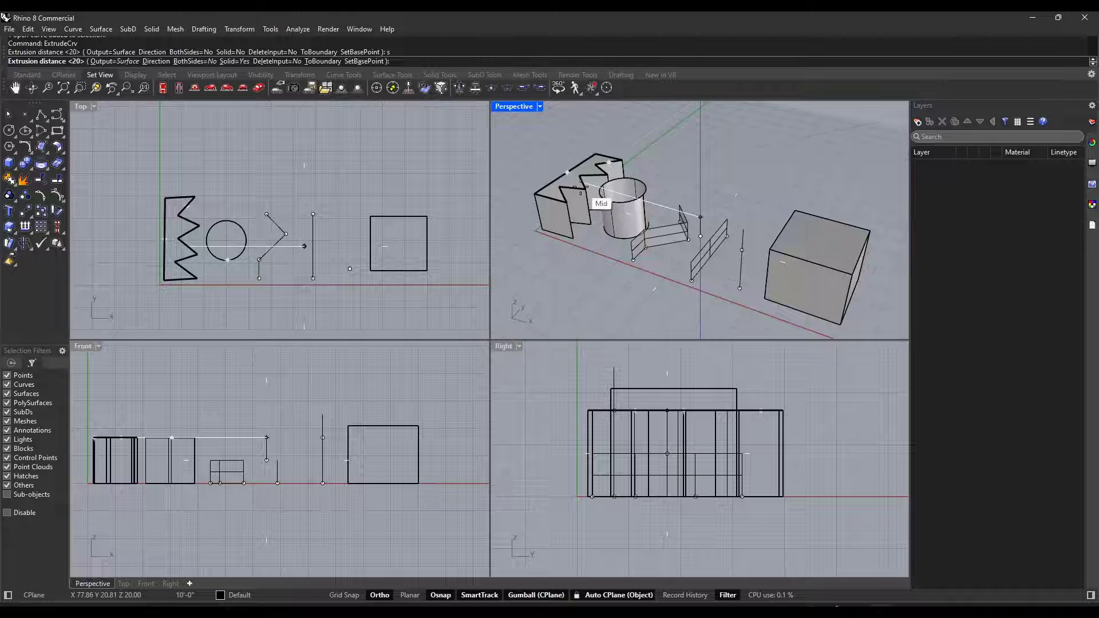
left_click(627, 206)
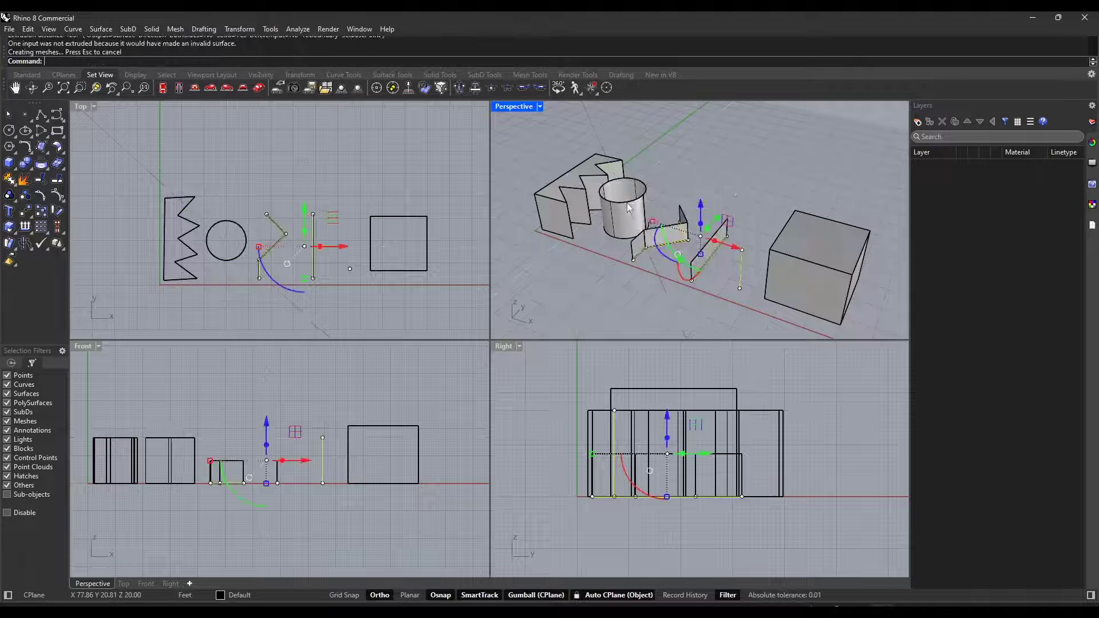
- Examine the surfaces extruded from the open curves from several angles, select the bent one to check it, and clear the selection
right_click_drag(681, 260, 741, 253)
scroll(671, 254, "up", 5)
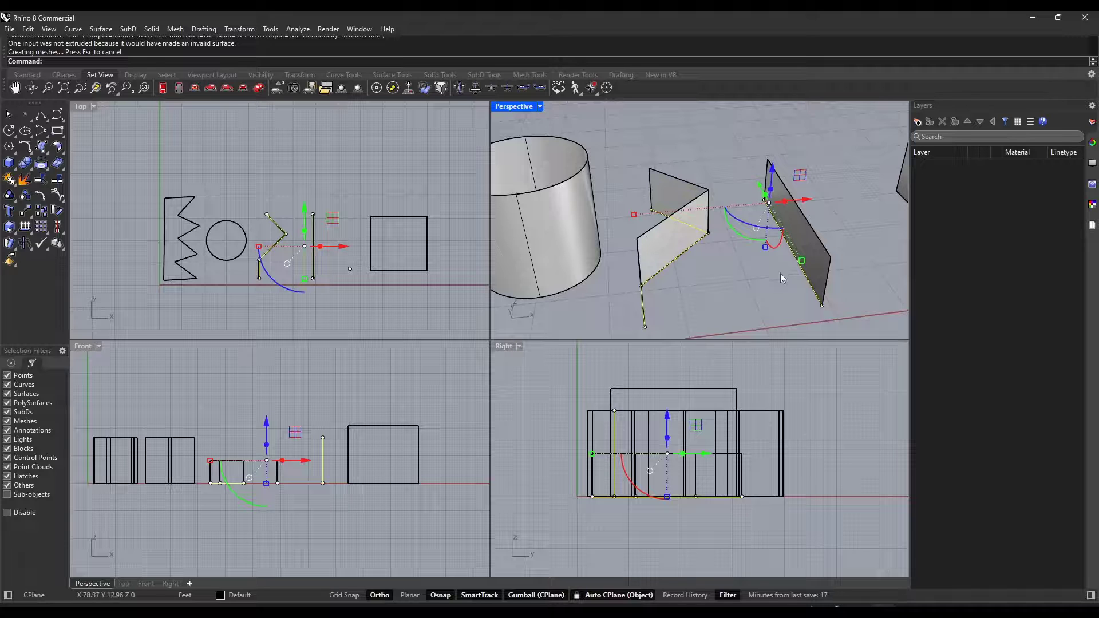
scroll(661, 239, "down", 6)
right_click_drag(739, 261, 646, 208)
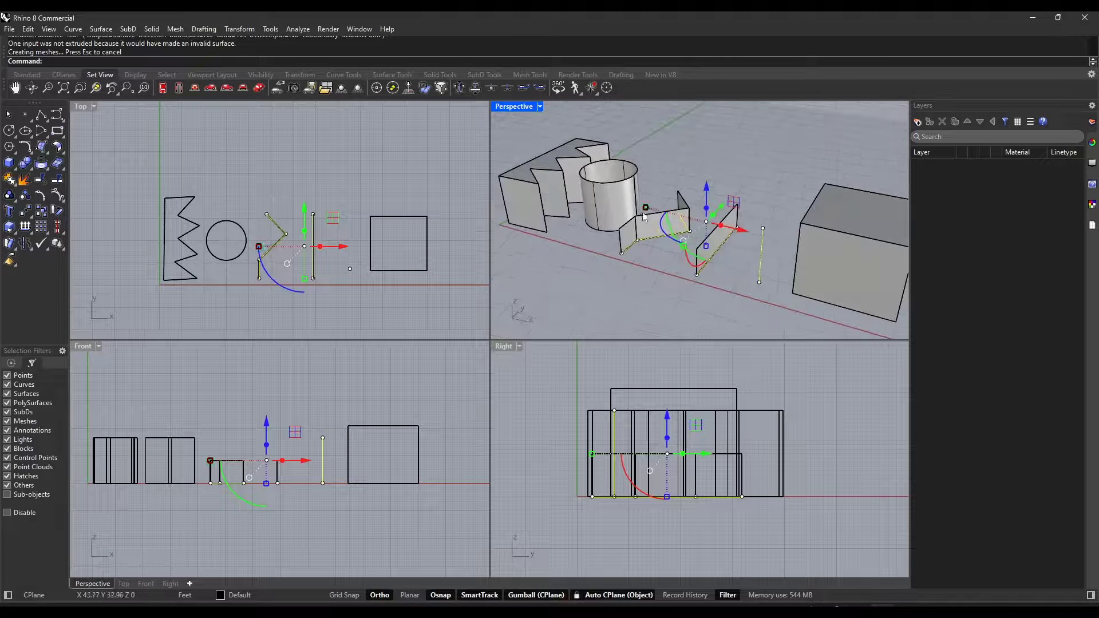
left_click(768, 178)
scroll(685, 208, "down", 2)
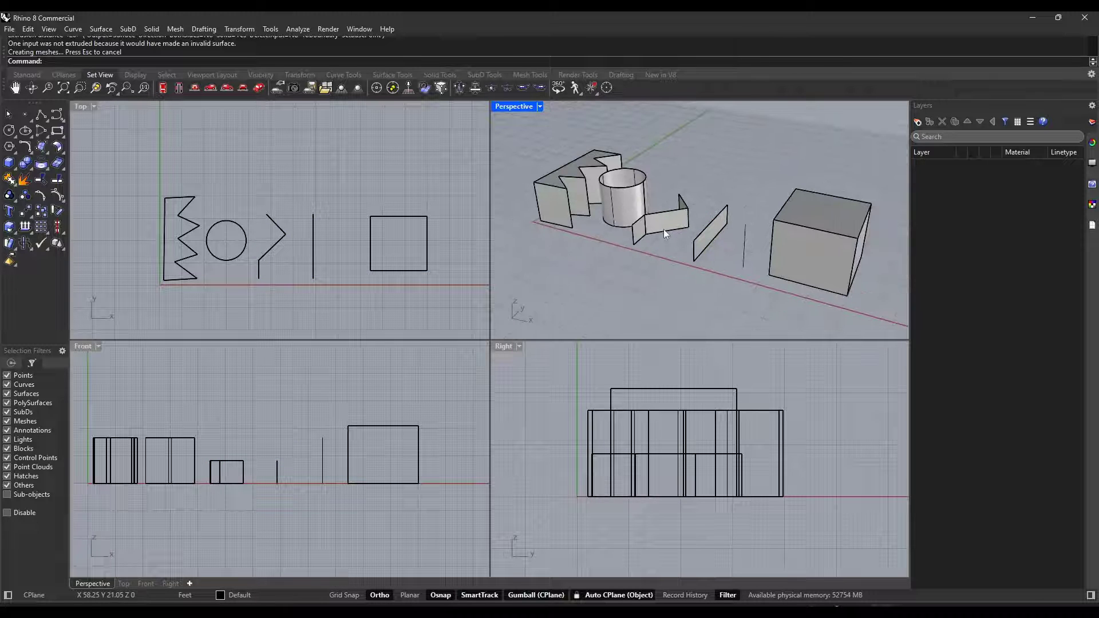
left_click(664, 229)
left_click(710, 260)
left_click(732, 186)
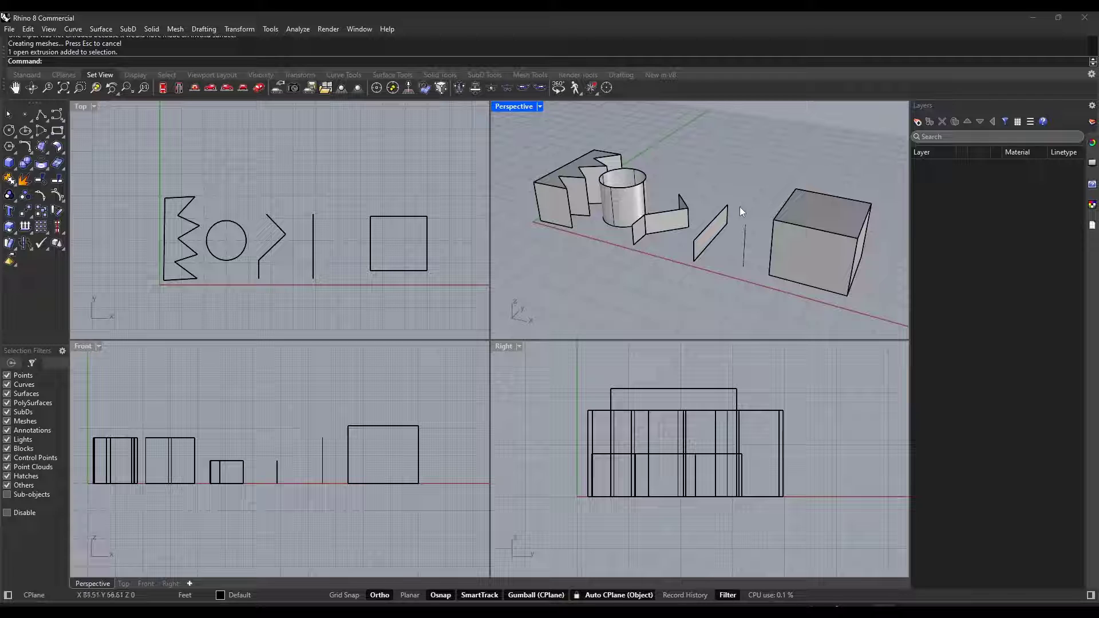
scroll(764, 211, "down", 2)
scroll(658, 197, "up", 2)
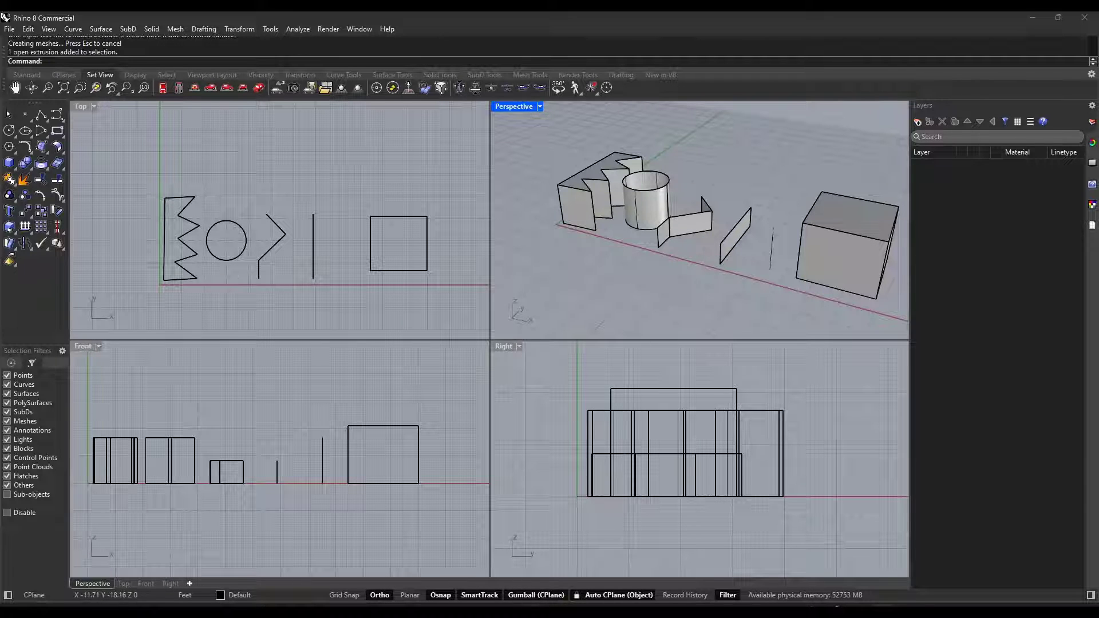
- Turn off the Gumball so that no transform handles appear on selected objects
left_click(533, 596)
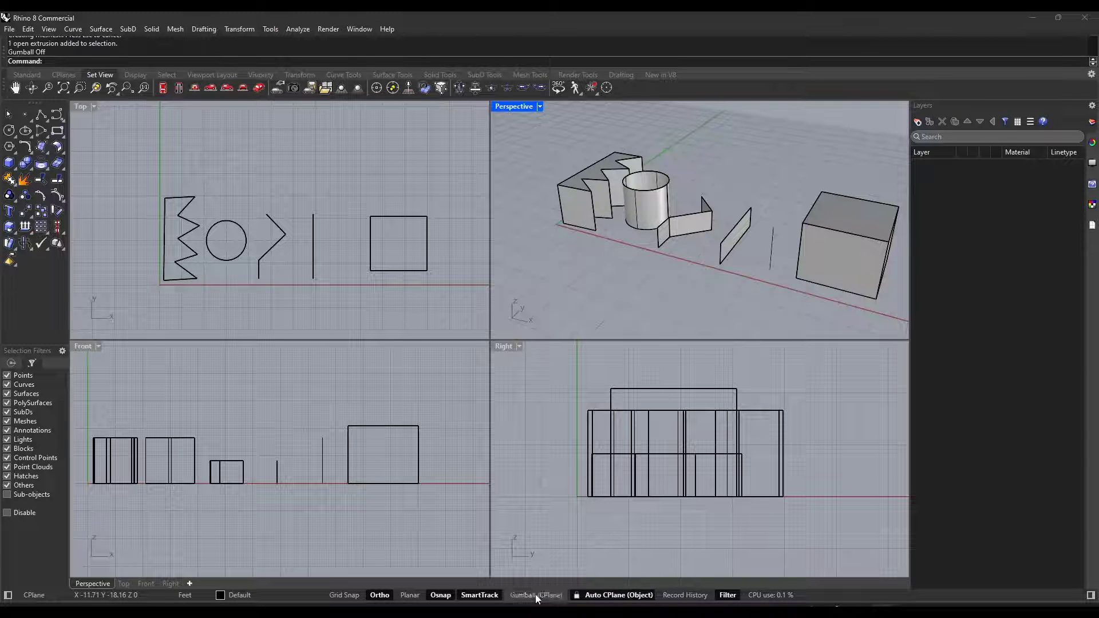
left_click(537, 596)
left_click(533, 596)
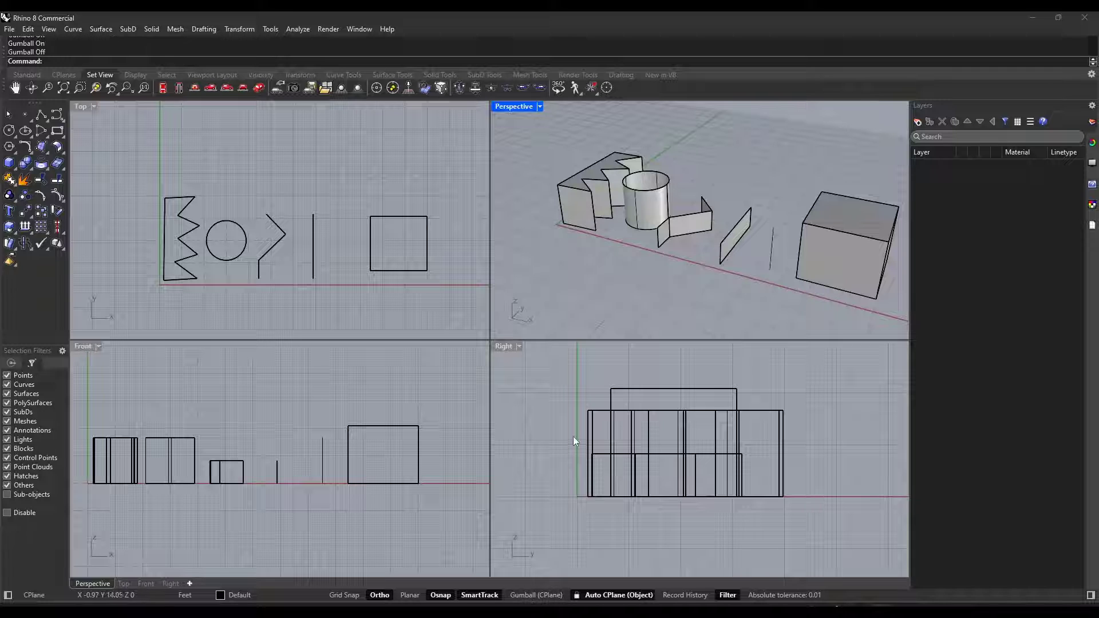
left_click(572, 436)
- Try the Move command on the zigzag solid with its lower front corner as the base point, and cancel it
left_click(589, 199)
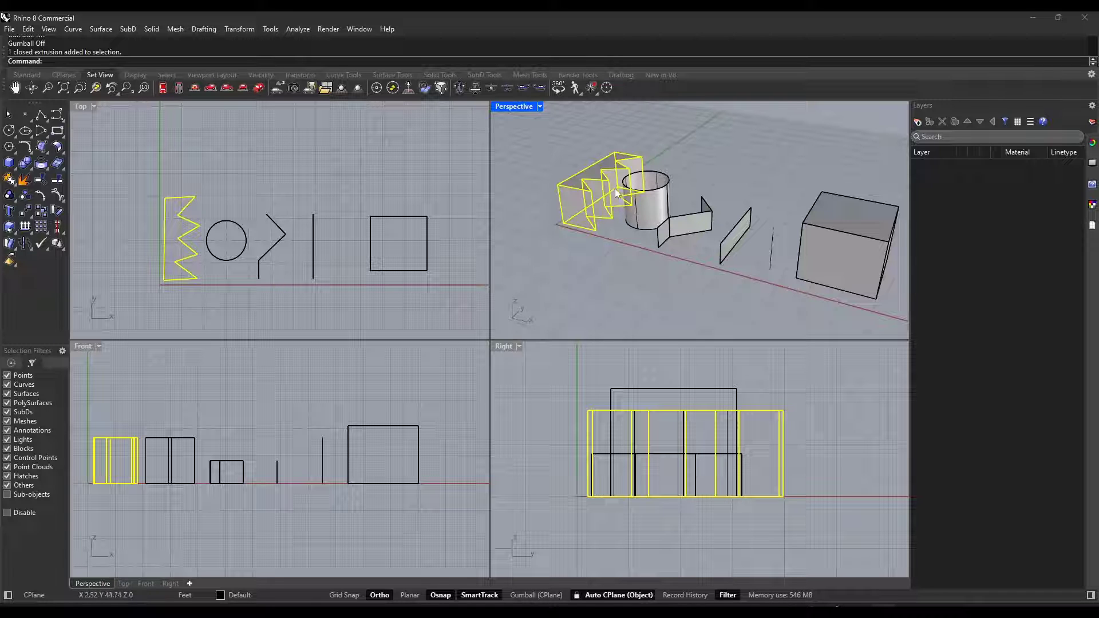
right_click_drag(630, 186, 608, 161)
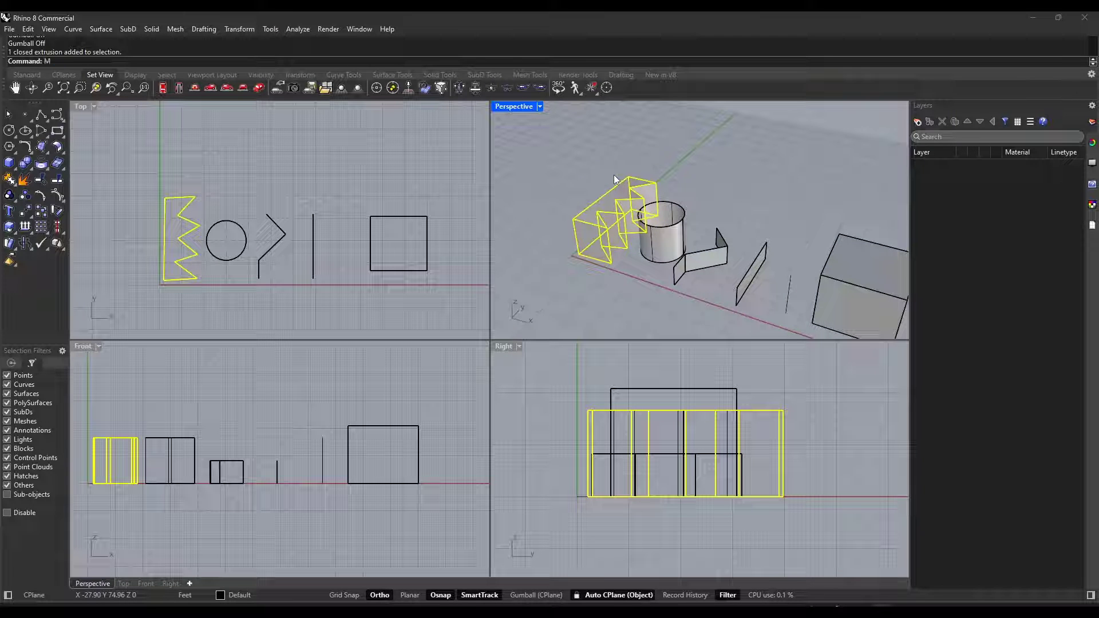
key("Return")
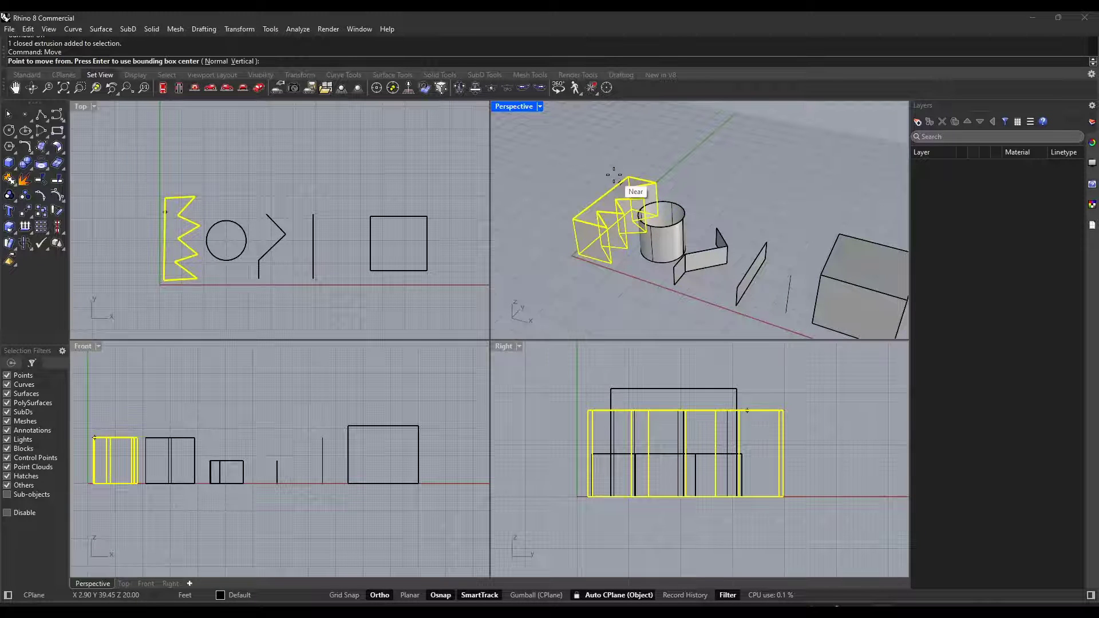
left_click(579, 254)
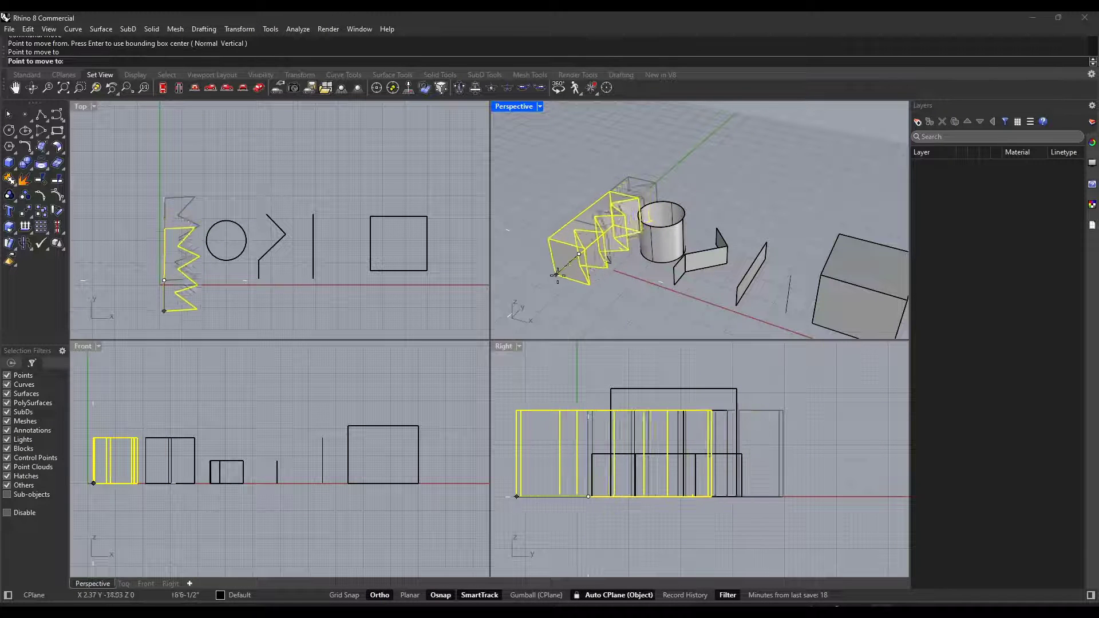
key("Escape")
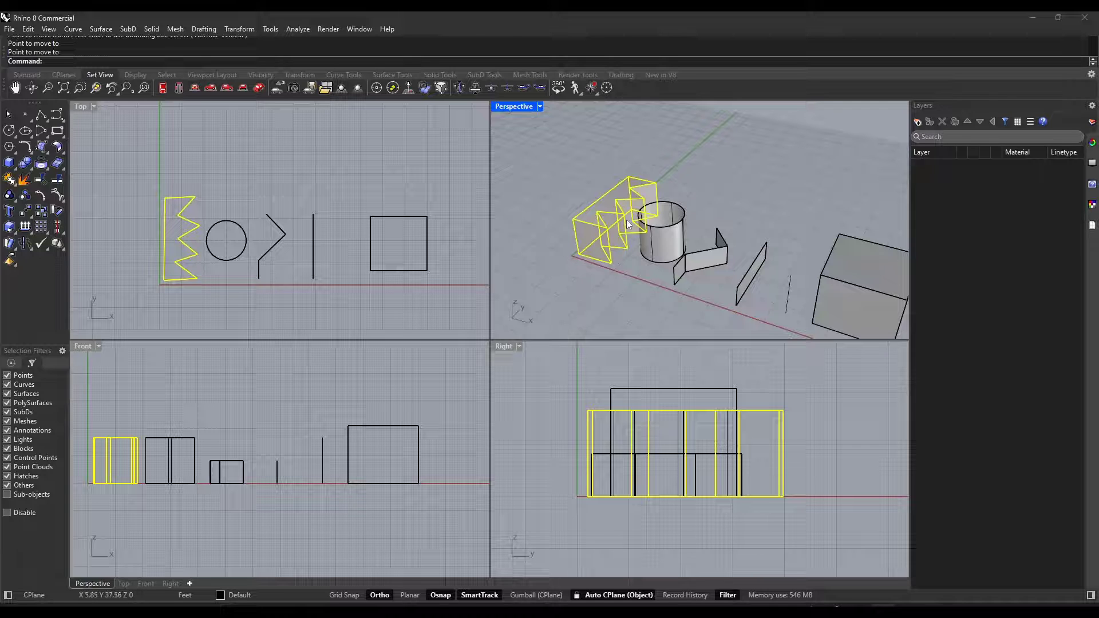
- Turn the Gumball back on for the selected zigzag solid and inspect its move, rotate and scale handles
right_click_drag(627, 224, 626, 209)
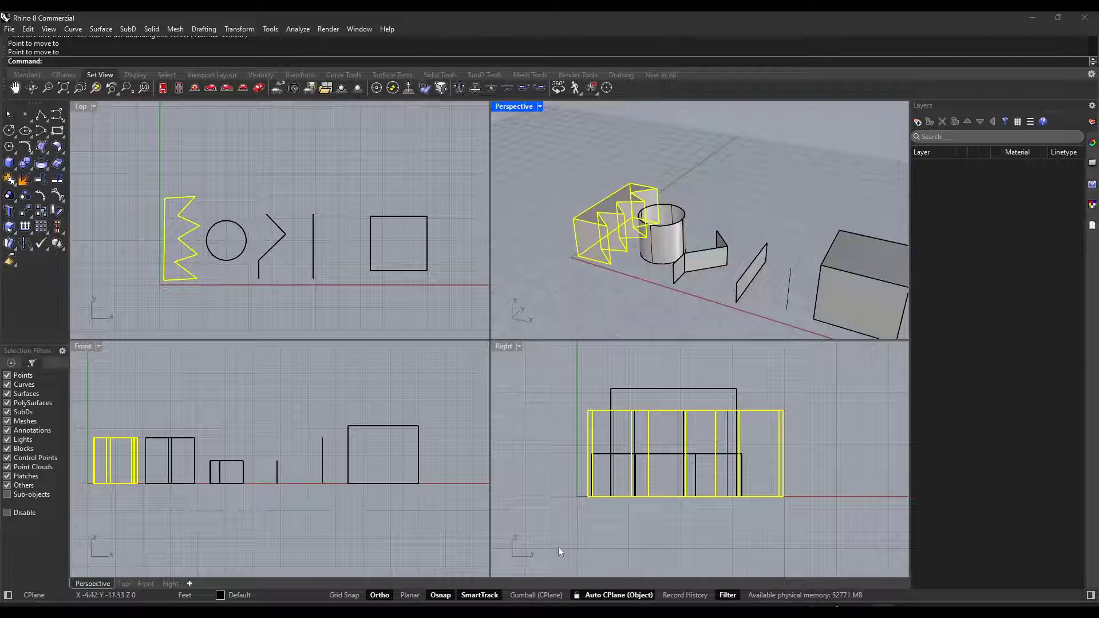
left_click(541, 597)
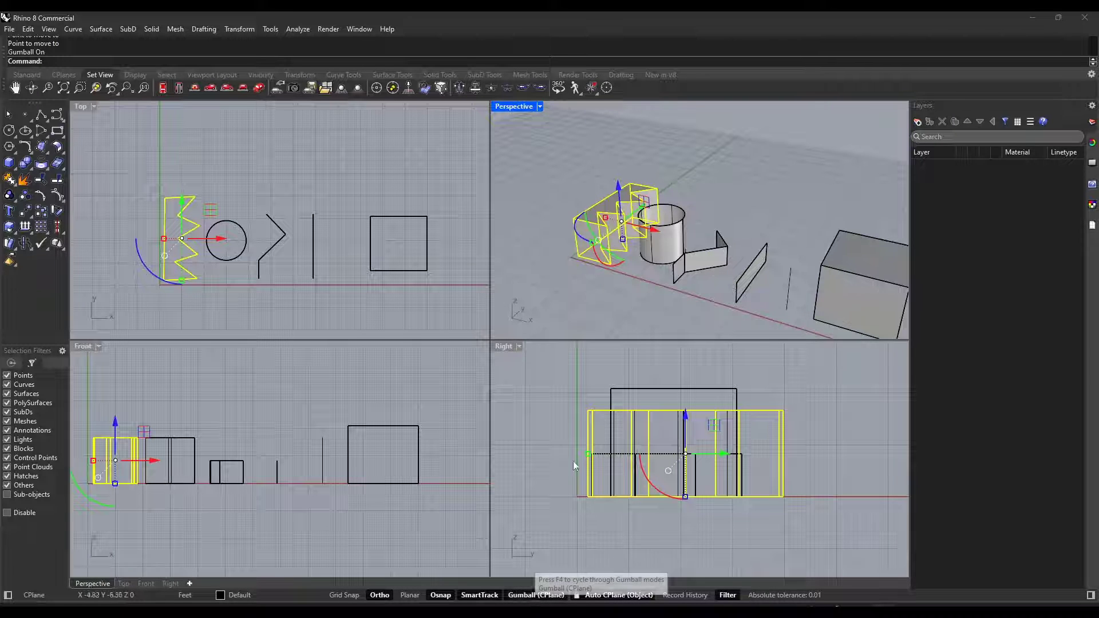
scroll(628, 222, "up", 2)
scroll(628, 222, "up", 3)
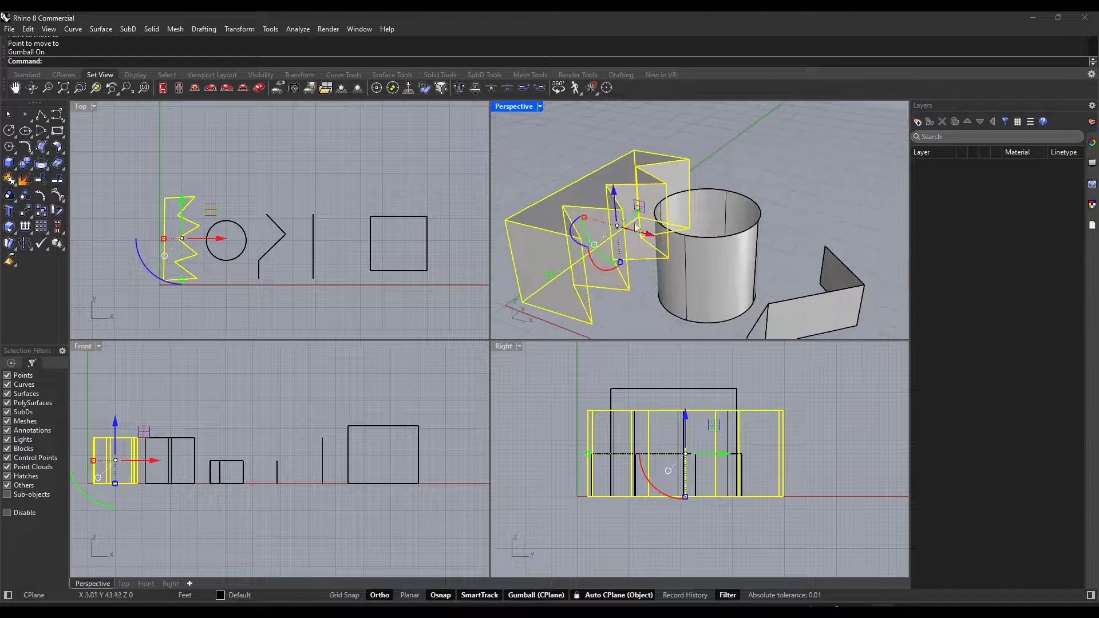
scroll(635, 226, "down", 7)
right_click_drag(647, 232, 633, 267)
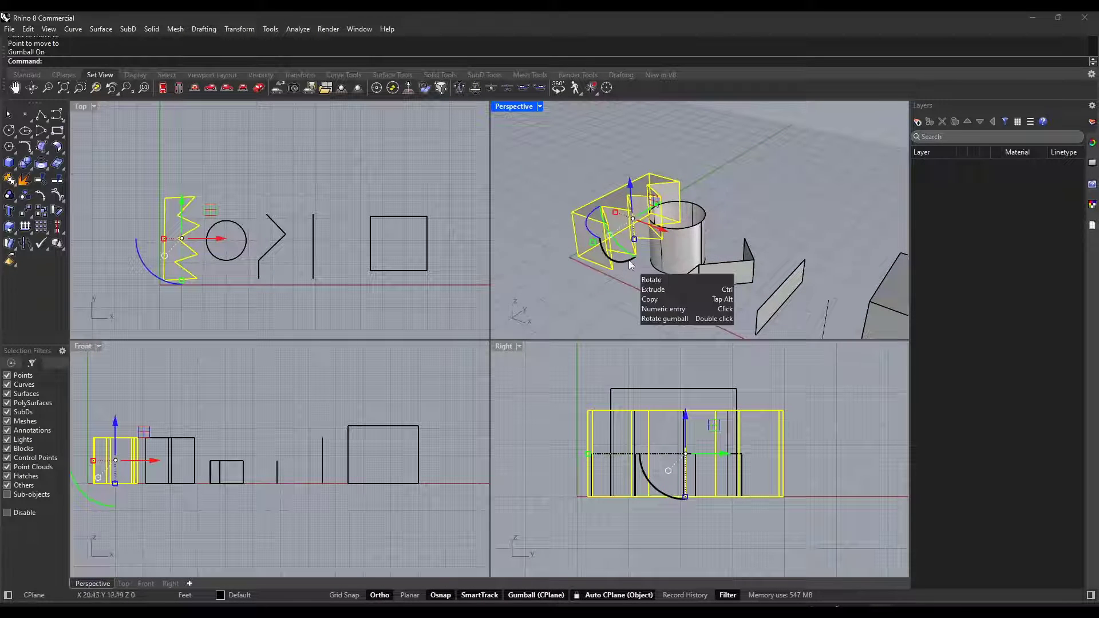
- Raise the zigzag solid slightly freehand along the Gumball's vertical axis, and move it exactly 20' further up
mouse_move(632, 191)
left_mouse_down()
mouse_move(634, 154)
mouse_move(639, 181)
left_mouse_up()
left_click(630, 181)
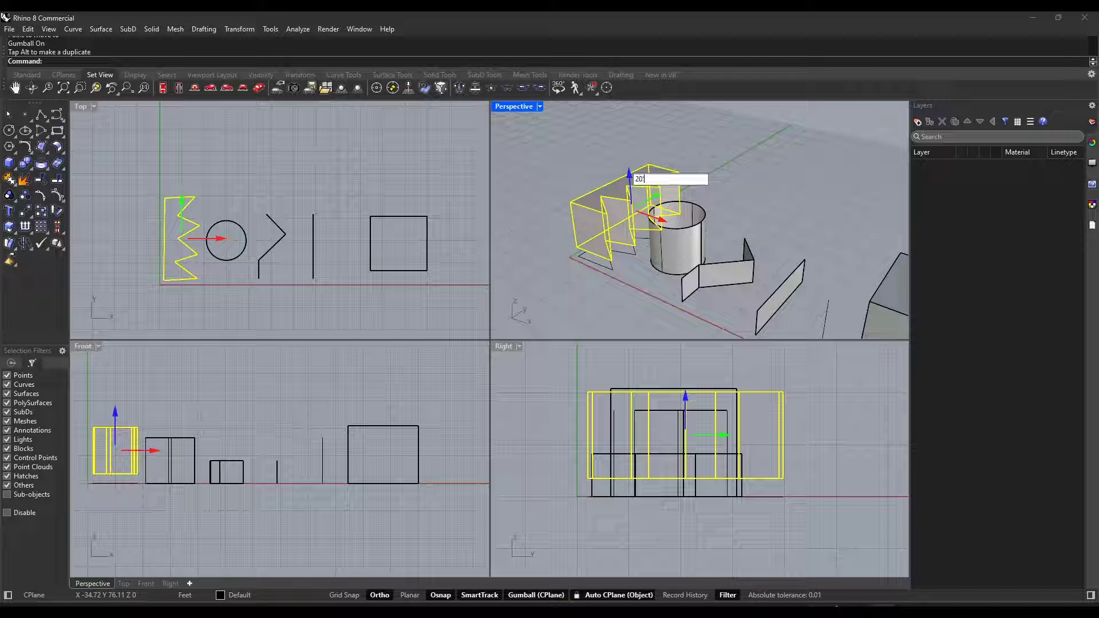
type("20'")
key("Return")
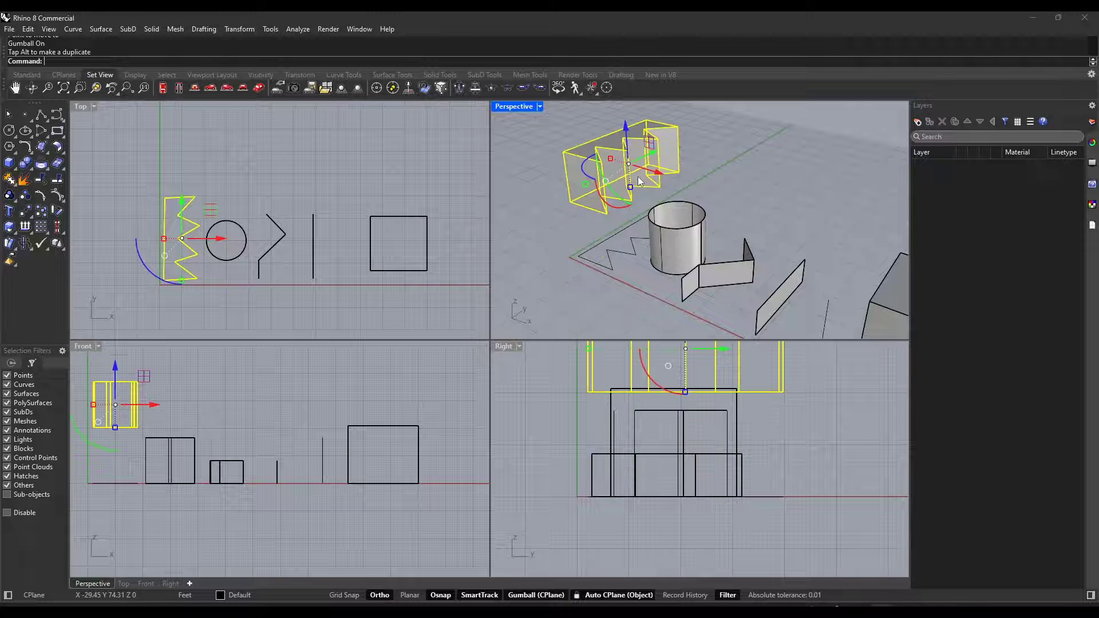
- Move the zigzag solid by -20 along the Gumball's vertical axis
left_click(626, 129)
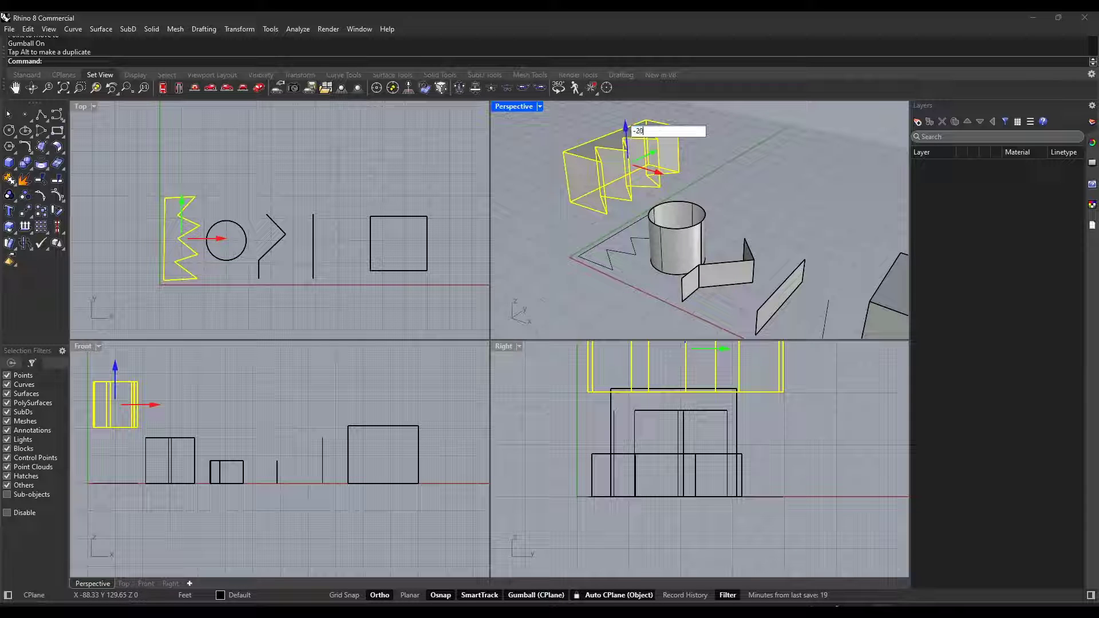
type("-20")
key("Return")
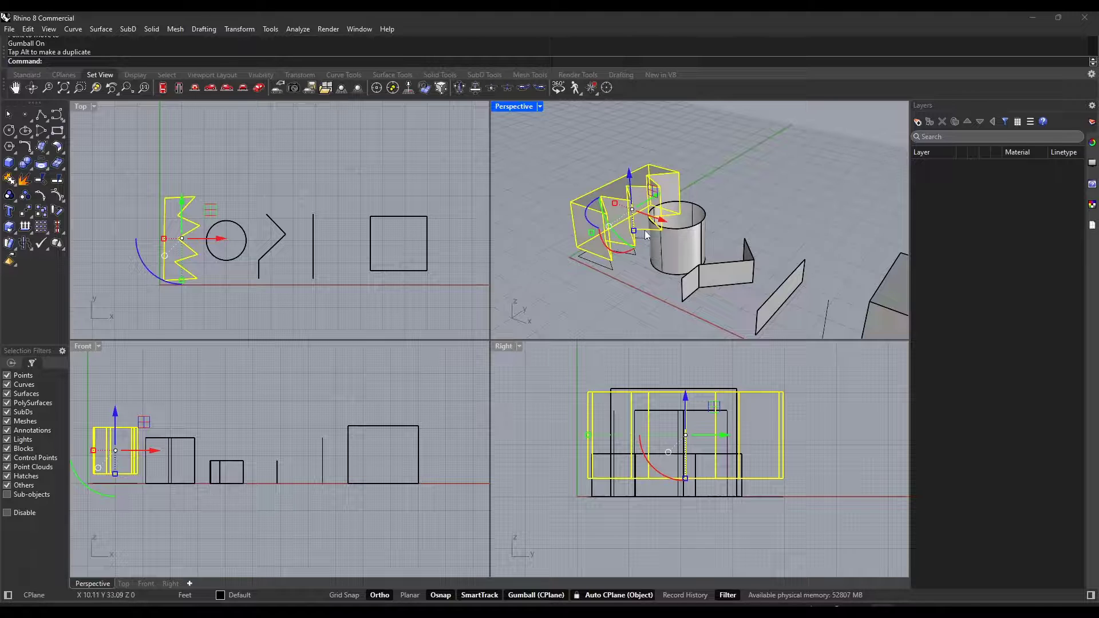
- Try rotating the zigzag solid about the Gumball's red axis, first freehand and by an exact 45 degrees, and undo both rotations
right_click_drag(646, 234, 598, 227)
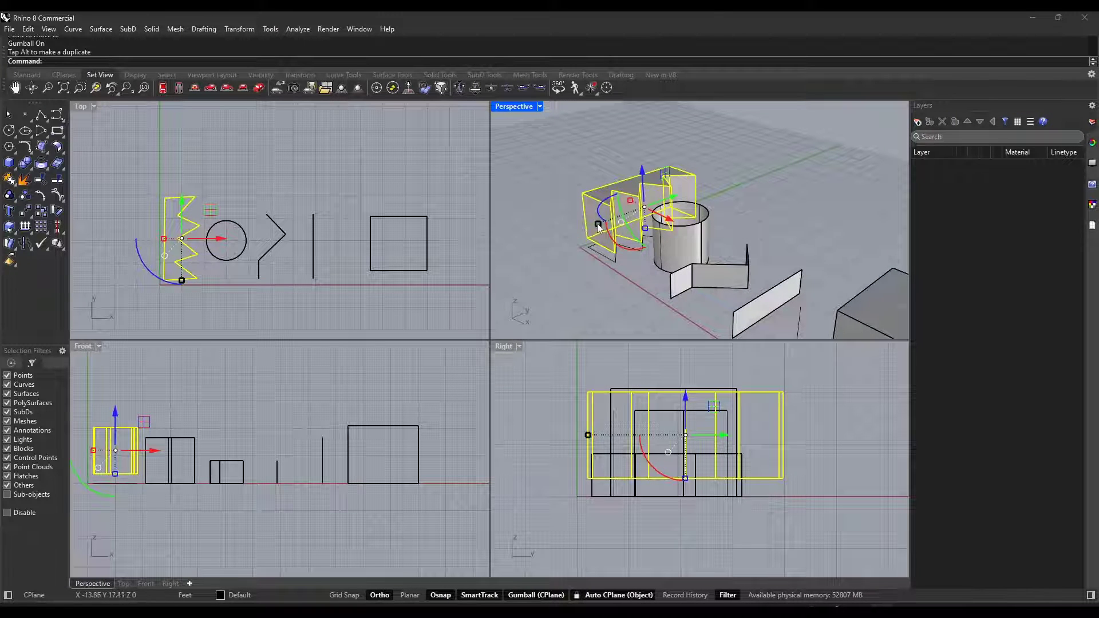
left_click_drag(611, 237, 561, 165)
mouse_move(554, 212)
left_mouse_down()
mouse_move(555, 160)
mouse_move(558, 234)
mouse_move(582, 142)
mouse_move(743, 134)
mouse_move(550, 313)
mouse_move(586, 273)
mouse_move(577, 205)
mouse_move(568, 258)
mouse_move(562, 212)
left_mouse_up()
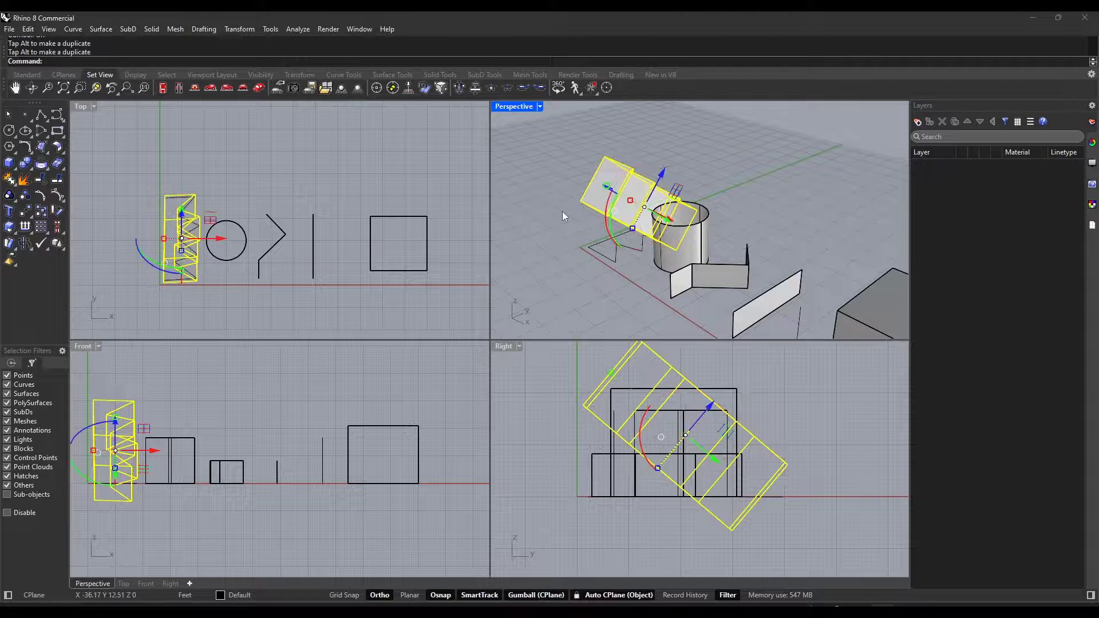
left_click(609, 214)
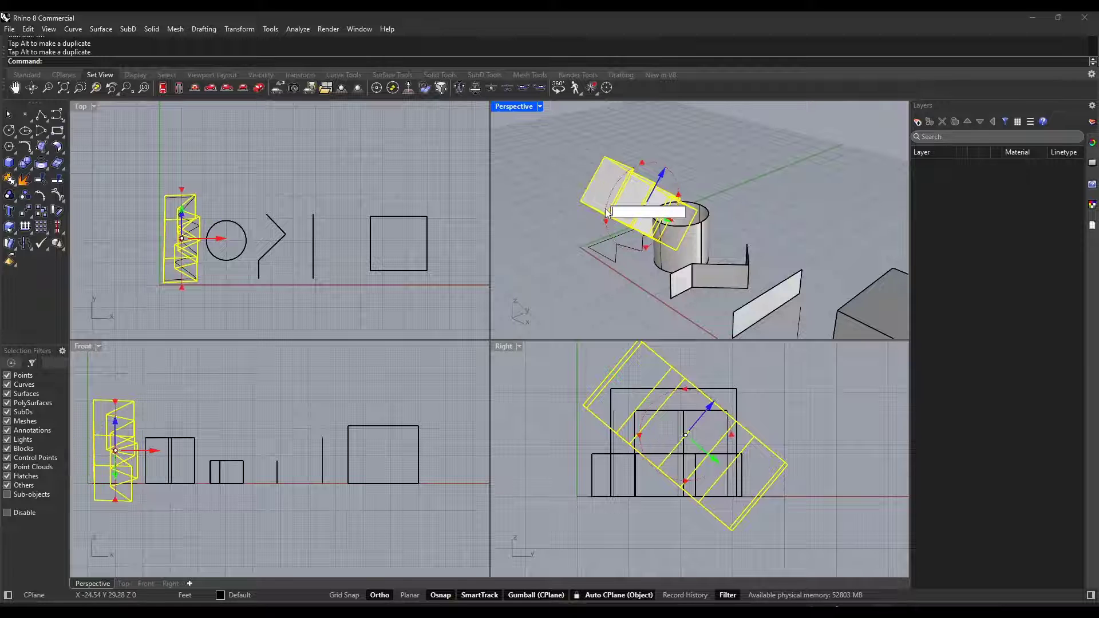
type("45")
key("Return")
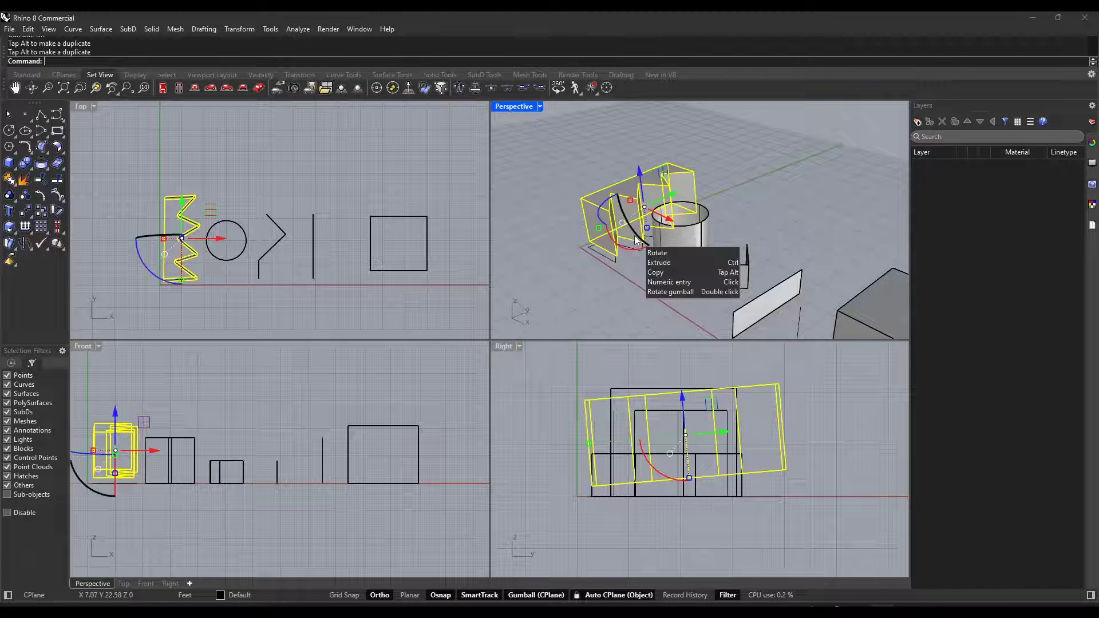
key("ctrl+z")
key("ctrl+z")
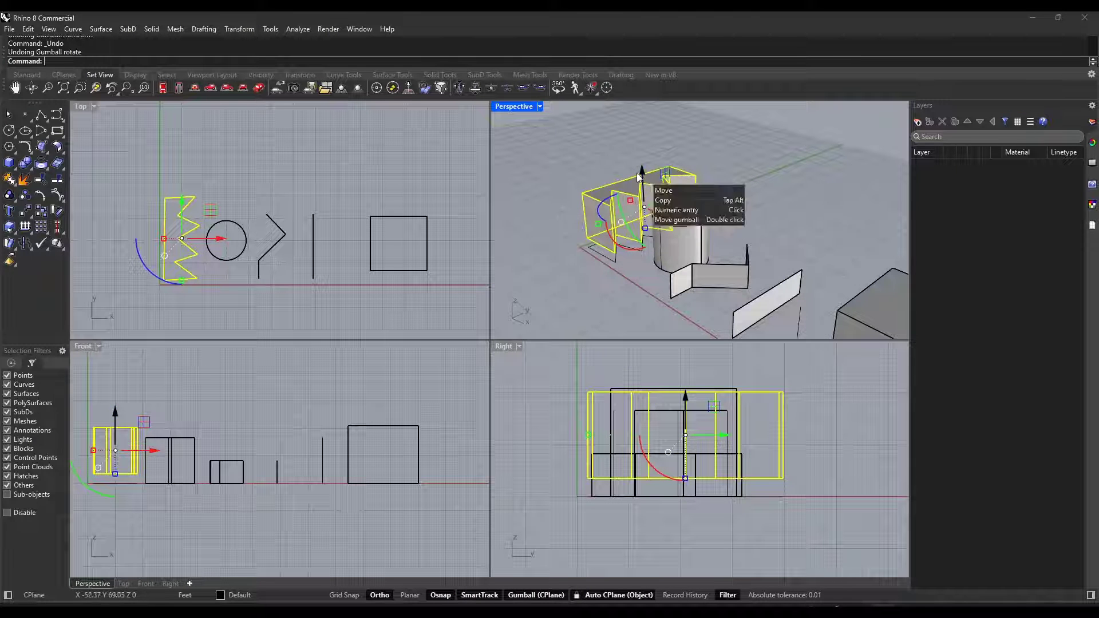
- Stretch the zigzag solid slightly lengthwise along the Y axis with the Gumball's green scale handle
mouse_move(614, 209)
right_mouse_down()
mouse_move(644, 194)
mouse_move(630, 206)
right_mouse_up()
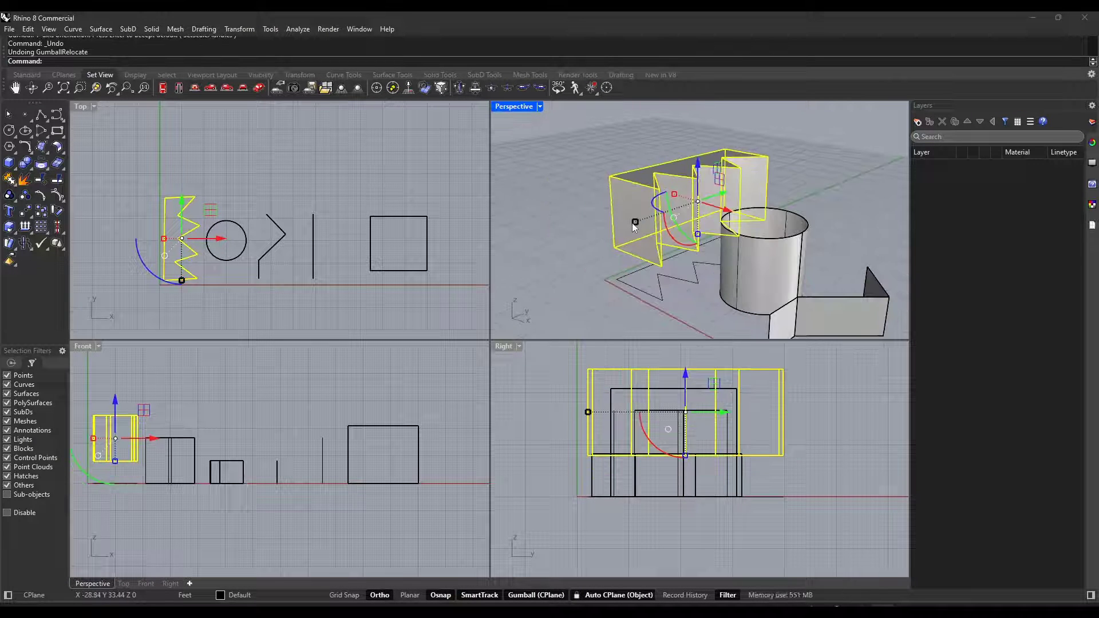
mouse_move(632, 222)
left_mouse_down()
mouse_move(658, 229)
mouse_move(587, 247)
mouse_move(630, 242)
left_mouse_up()
scroll(674, 232, "down", 4)
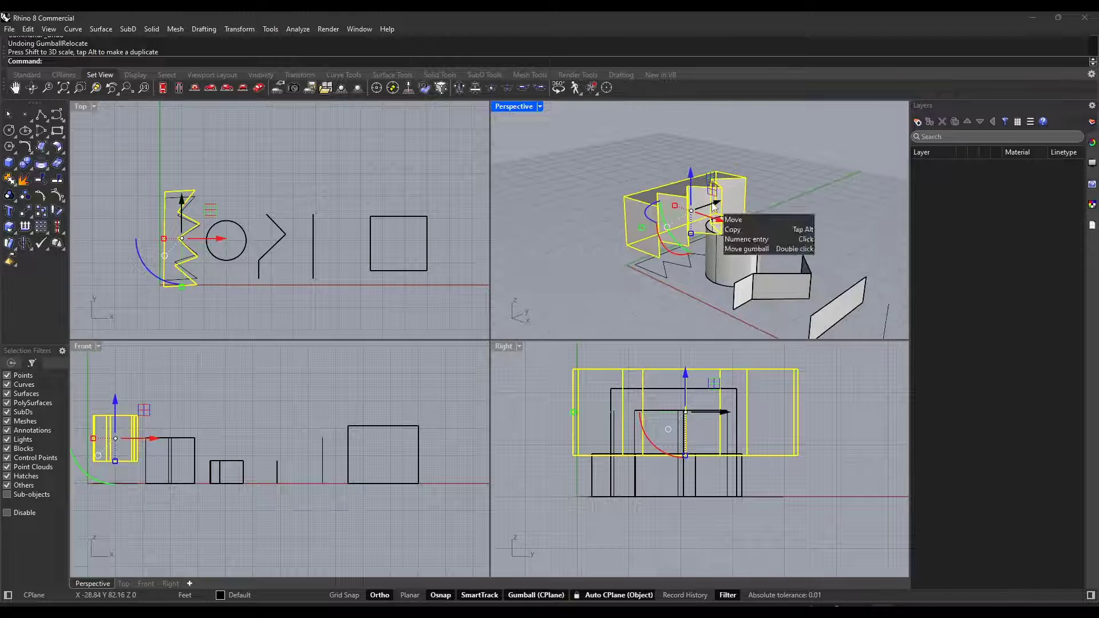
- Duplicate the zigzag solid along the Y axis with the Gumball, and copy both solids twice in the negative X direction
left_click_drag(709, 204, 802, 174, "alt")
left_click(717, 194, "shift")
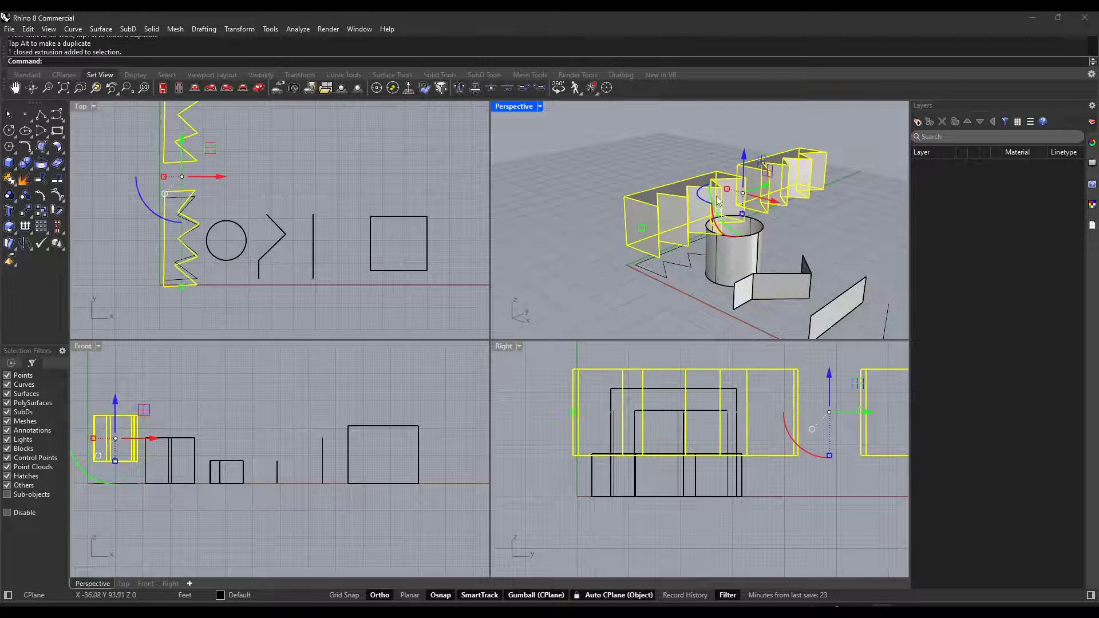
right_click_drag(718, 196, 758, 204)
left_click_drag(733, 228, 635, 182, "alt")
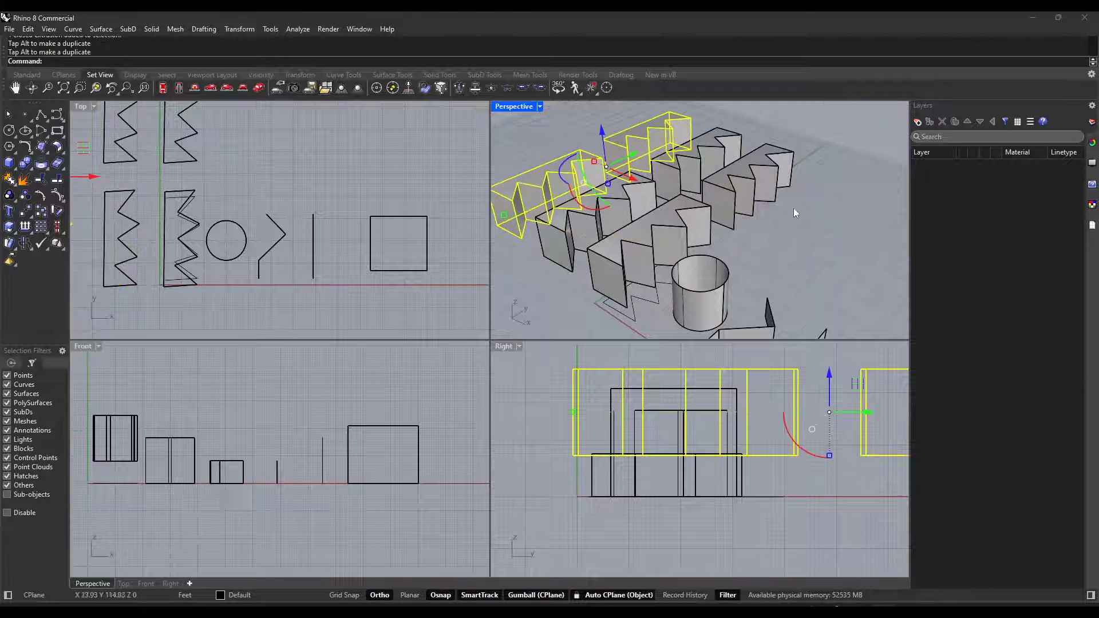
scroll(692, 234, "down", 5)
scroll(770, 267, "up", 3)
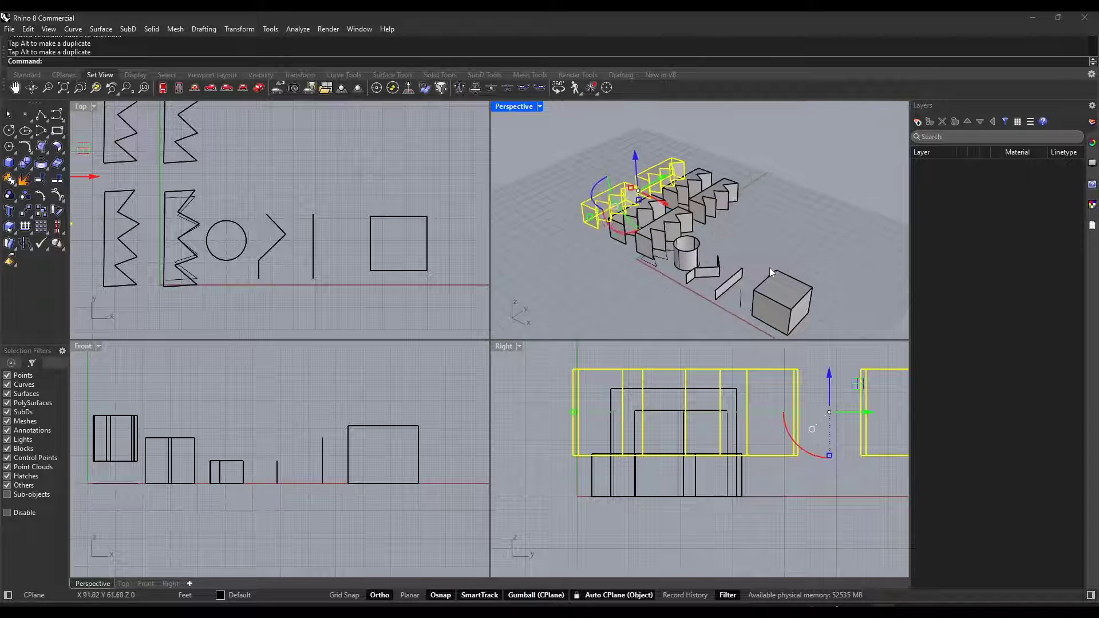
scroll(741, 264, "down", 4)
scroll(710, 251, "up", 4)
scroll(670, 256, "down", 2)
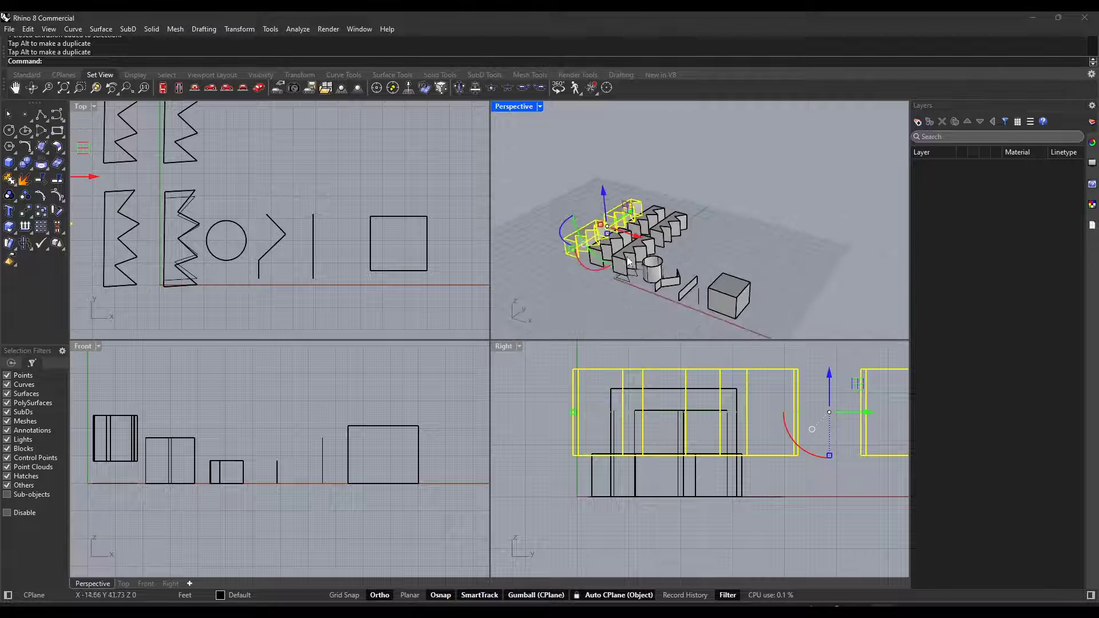
- Relocate the original zigzag solid's Gumball to its front bottom corner, with X up the vertical edge and Y toward the next bottom tooth corner
scroll(630, 261, "up", 3)
right_click_drag(630, 261, 615, 251)
left_click(662, 291)
right_click_drag(661, 290, 690, 253)
scroll(689, 296, "down", 3)
scroll(689, 296, "up", 3)
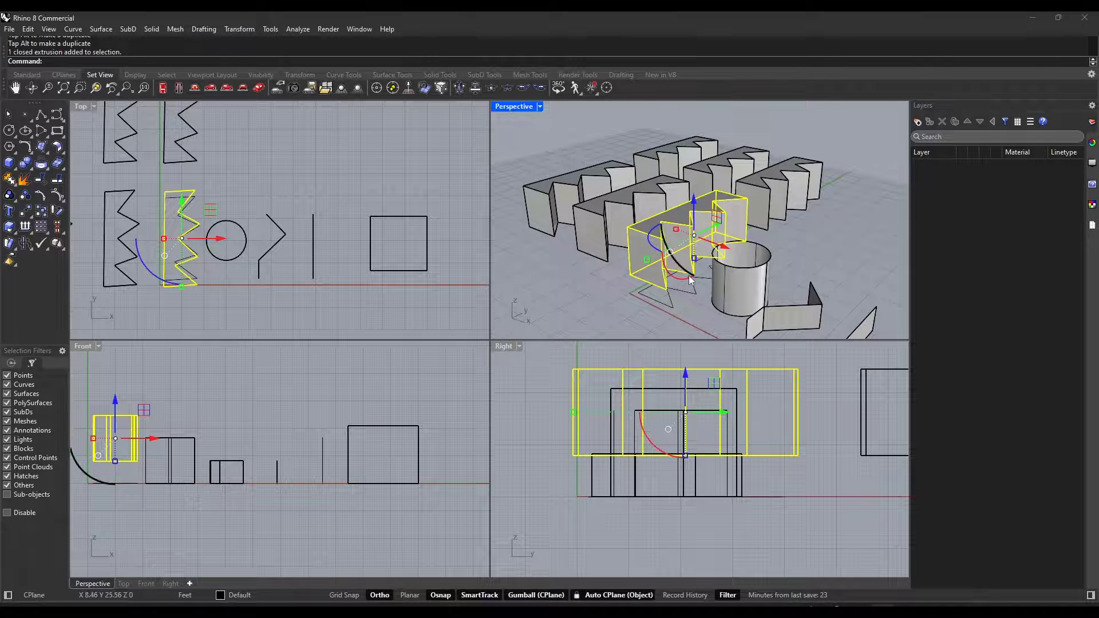
left_click(524, 596)
left_click(589, 396)
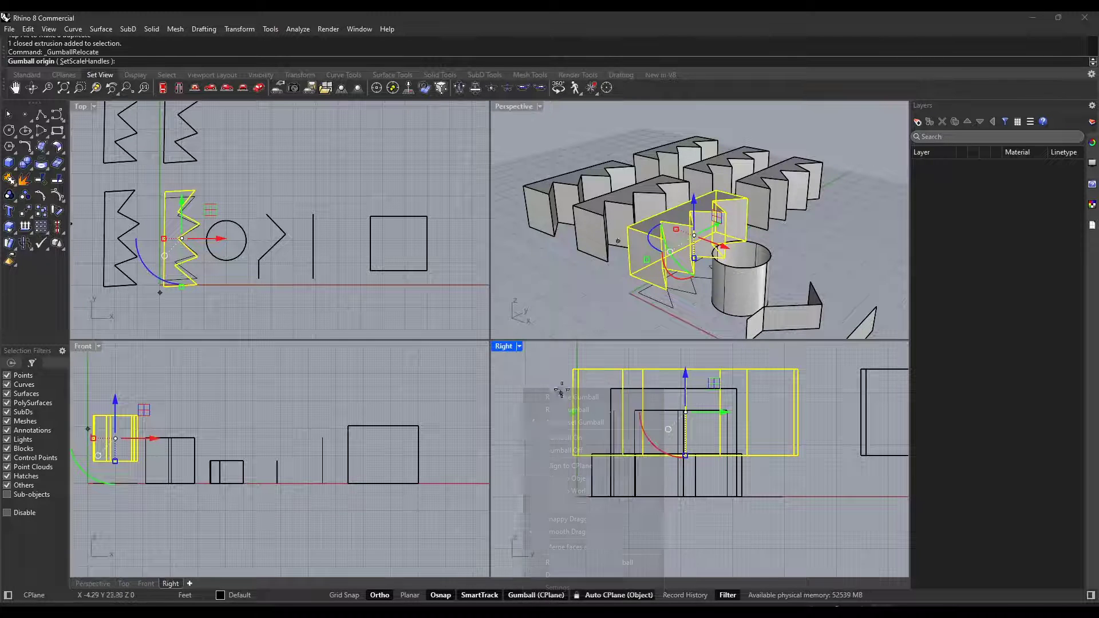
scroll(667, 298, "up", 5)
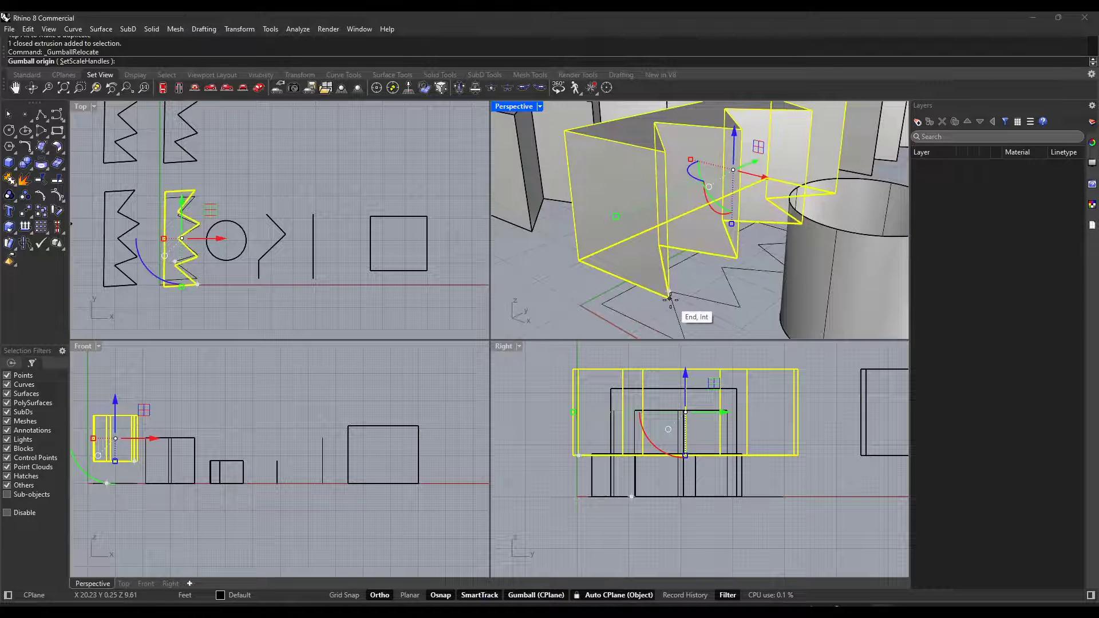
left_click(670, 298)
left_click(668, 150)
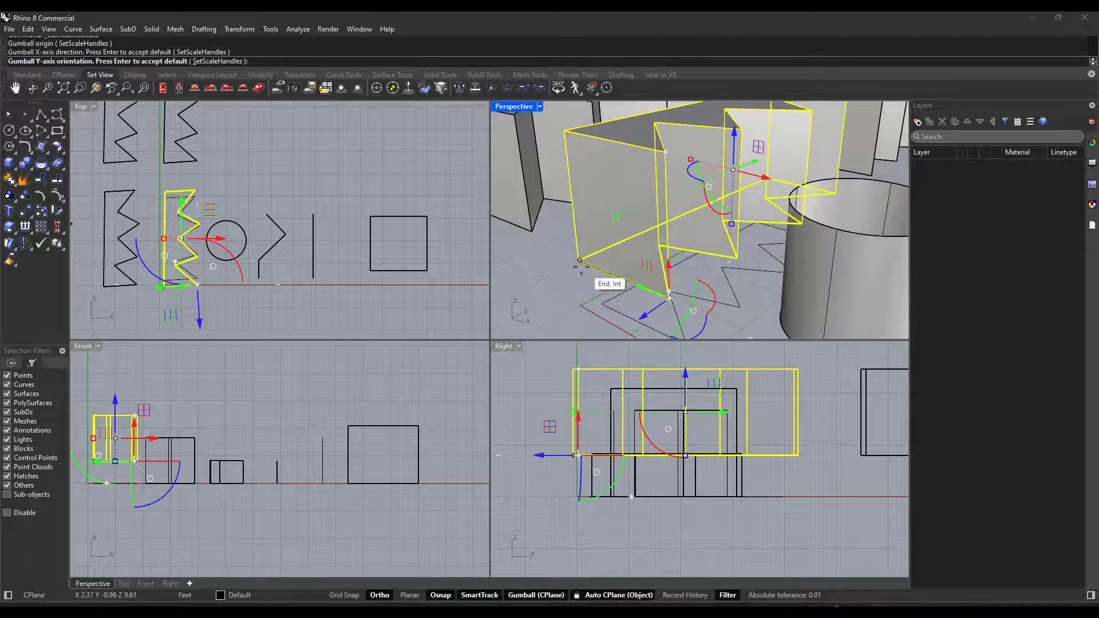
left_click(734, 258)
- Move the zigzag solid by its relocated Gumball origin, snapping it onto the matching corner of the zigzag curve on the ground
scroll(710, 263, "down", 3)
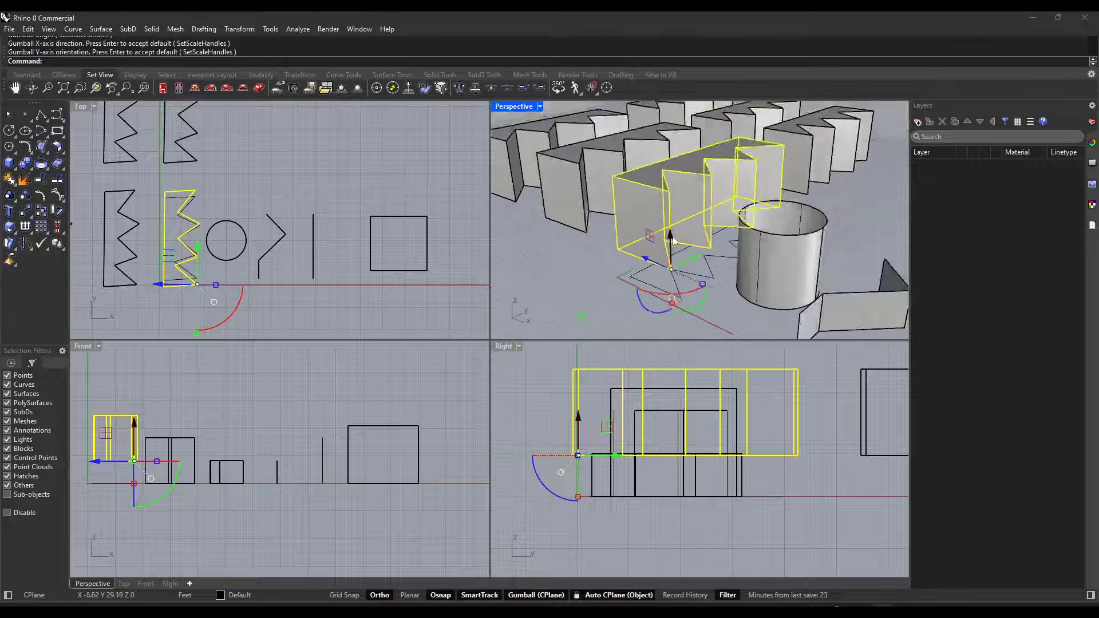
scroll(673, 239, "up", 3)
left_click(641, 228)
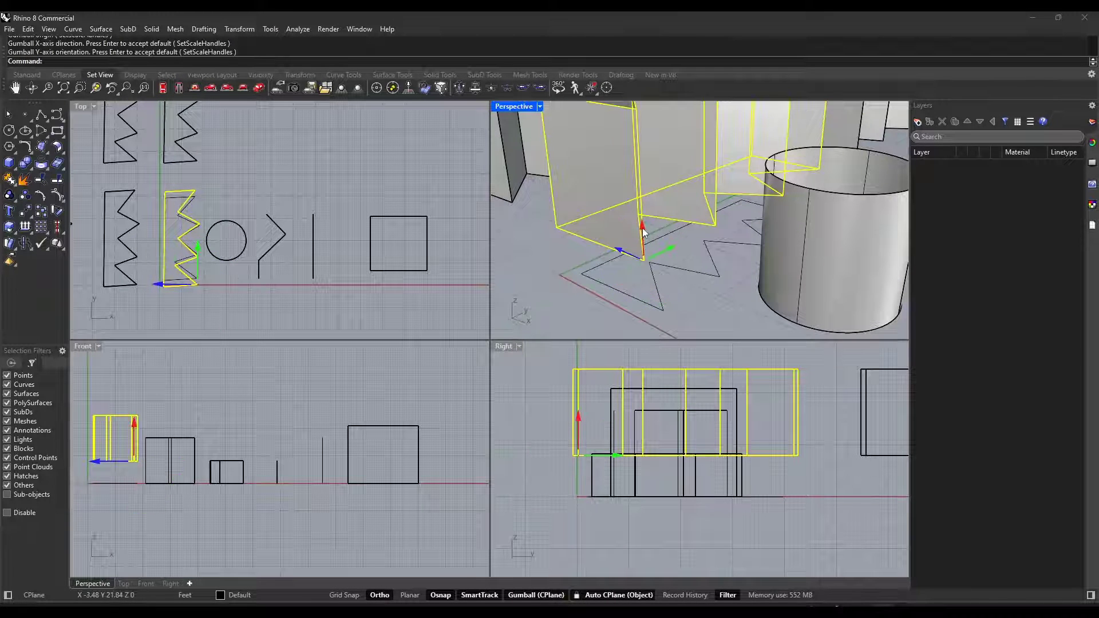
key("Escape")
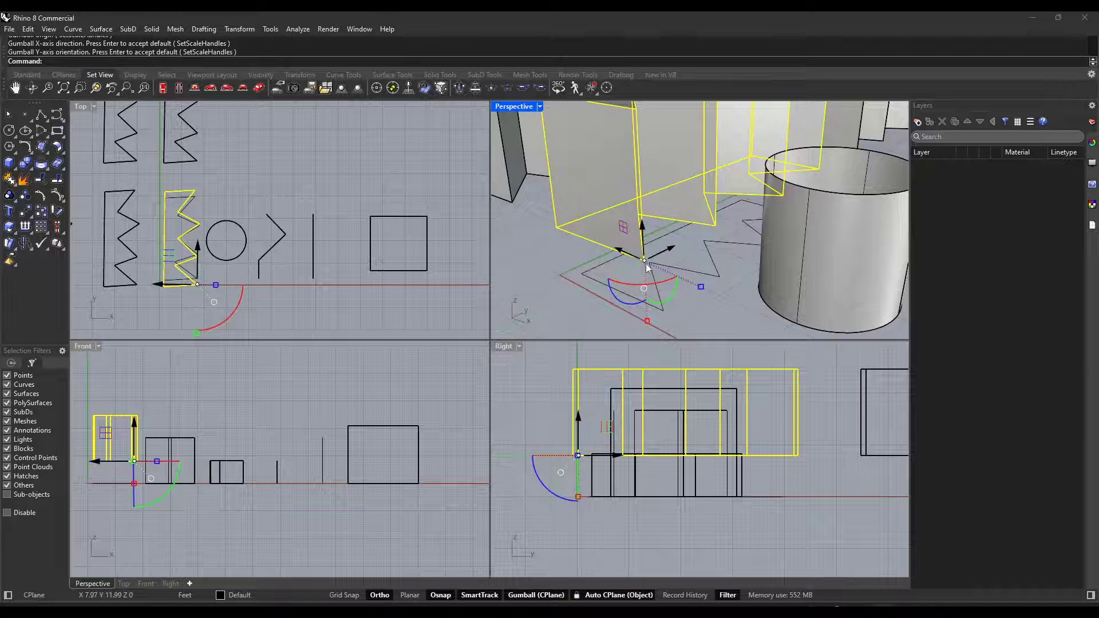
left_click_drag(645, 261, 647, 300)
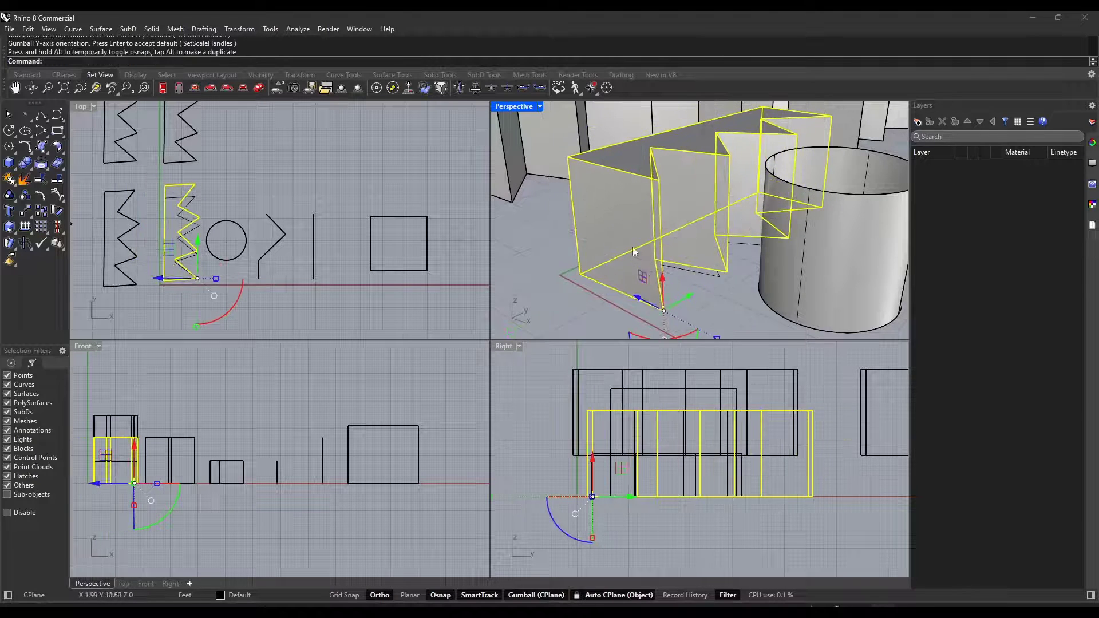
scroll(655, 239, "down", 5)
right_click_drag(655, 238, 654, 243)
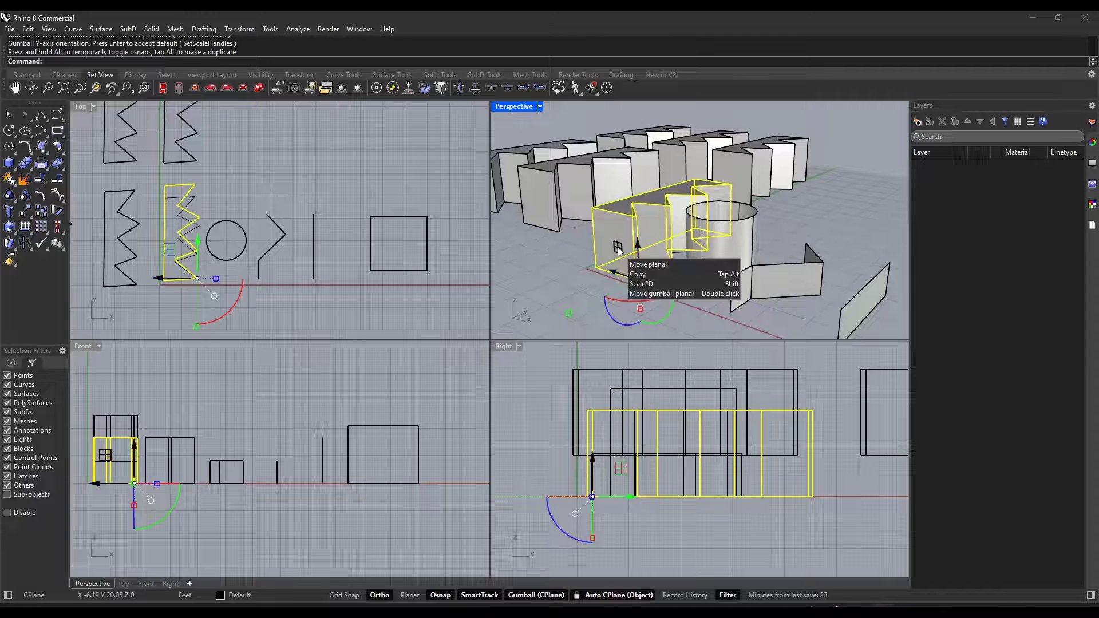
scroll(665, 260, "down", 4)
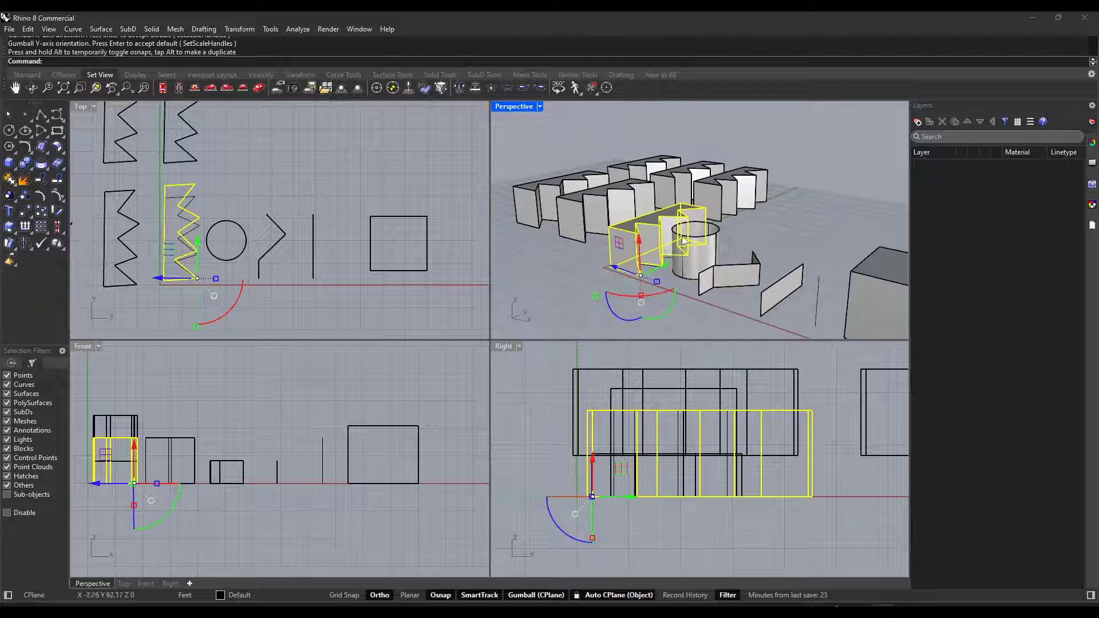
right_click_drag(650, 233, 648, 271)
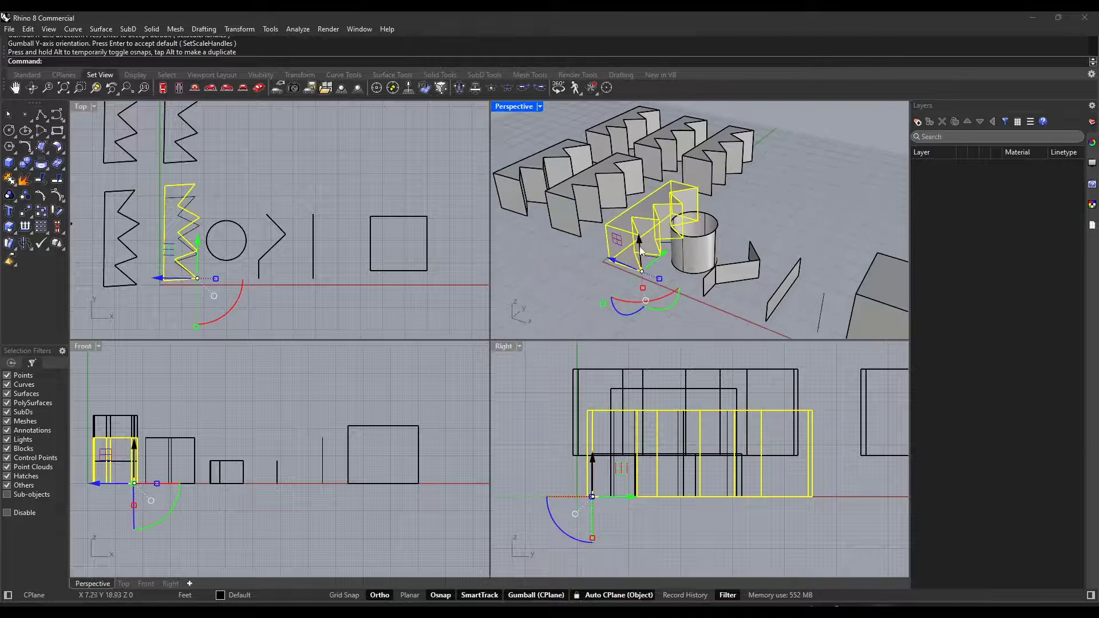
- Raise the zigzag solid freehand along the vertical Gumball axis, and bring it back down onto the ground using the Move command
left_click_drag(640, 246, 646, 199)
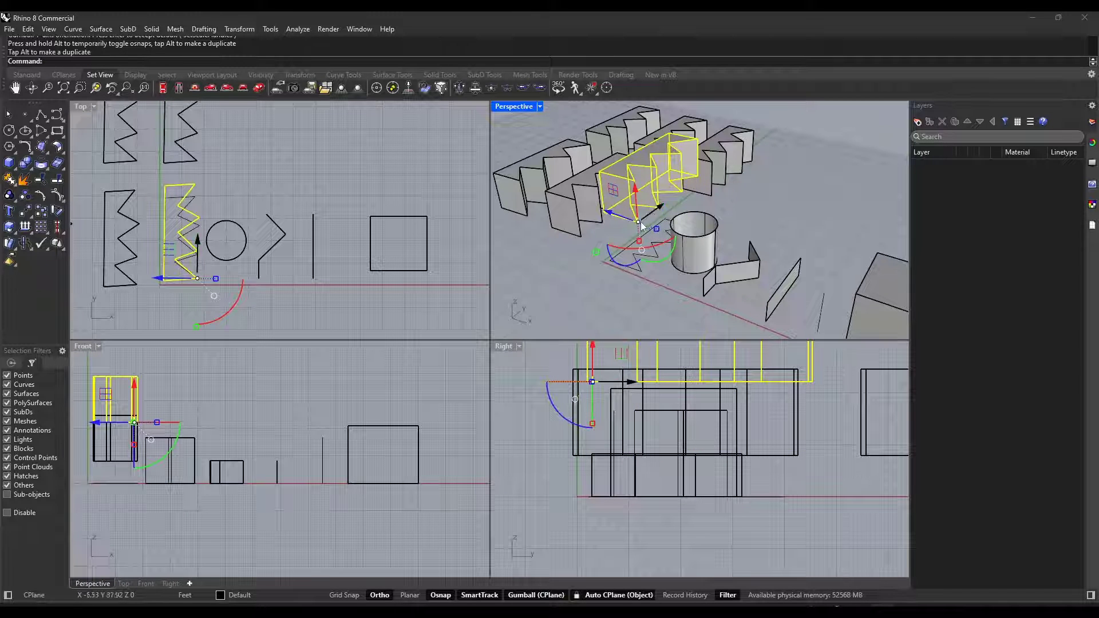
type("move")
key("Return")
left_click(659, 208)
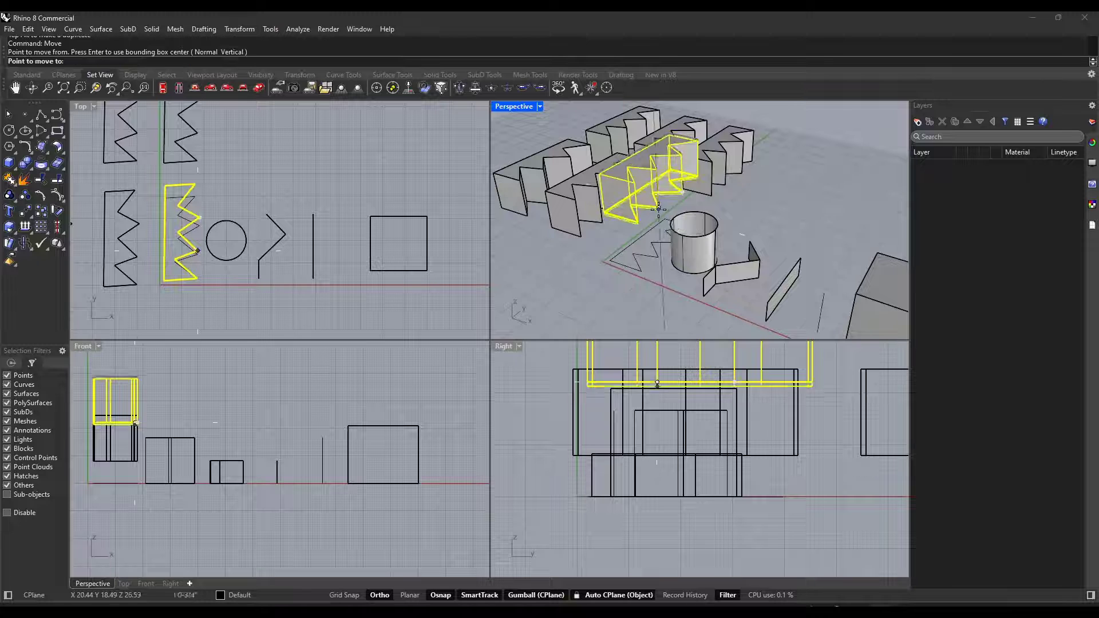
left_click(659, 260)
- Delete one leftover open curve from the model
right_click_drag(678, 289, 669, 214)
scroll(716, 278, "down", 5)
scroll(722, 274, "up", 3)
scroll(668, 241, "up", 4)
key("Delete")
- Move the box freehand with the Gumball, farther out along the X axis and slightly upward, and deselect it
scroll(669, 214, "up", 3)
right_click_drag(647, 277, 670, 223)
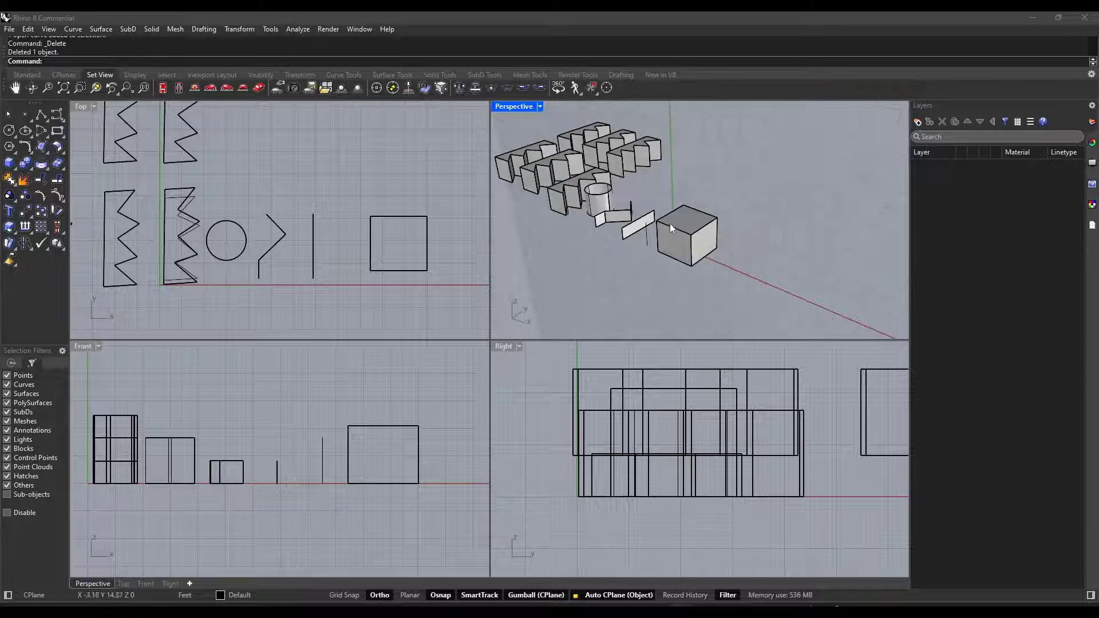
scroll(670, 224, "up", 2)
left_click(692, 201)
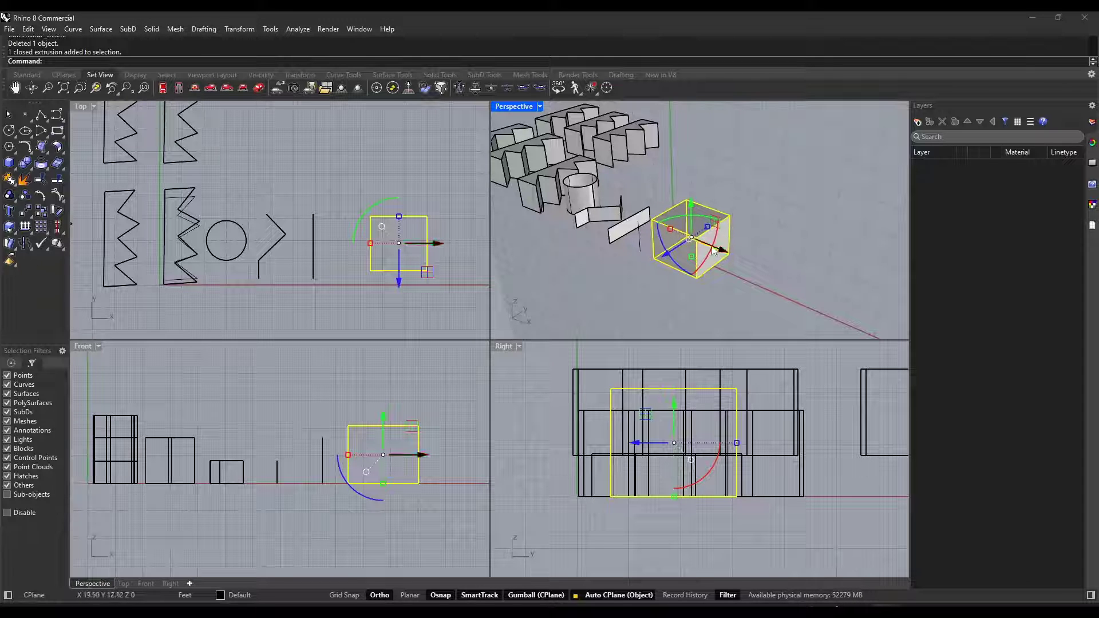
left_click_drag(720, 252, 776, 274)
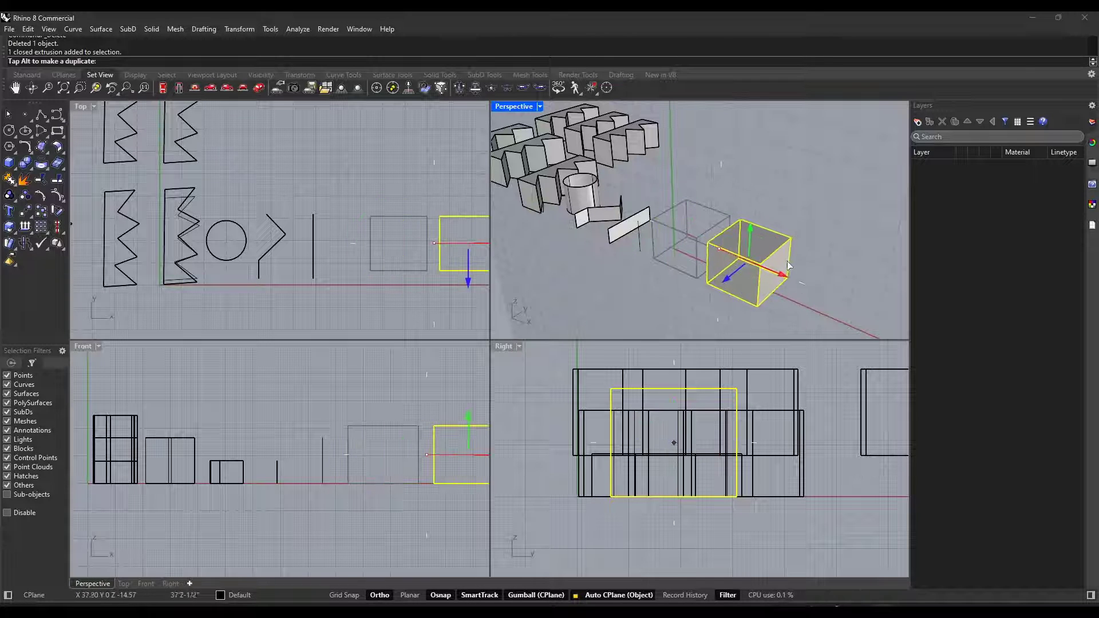
left_click_drag(747, 223, 750, 205)
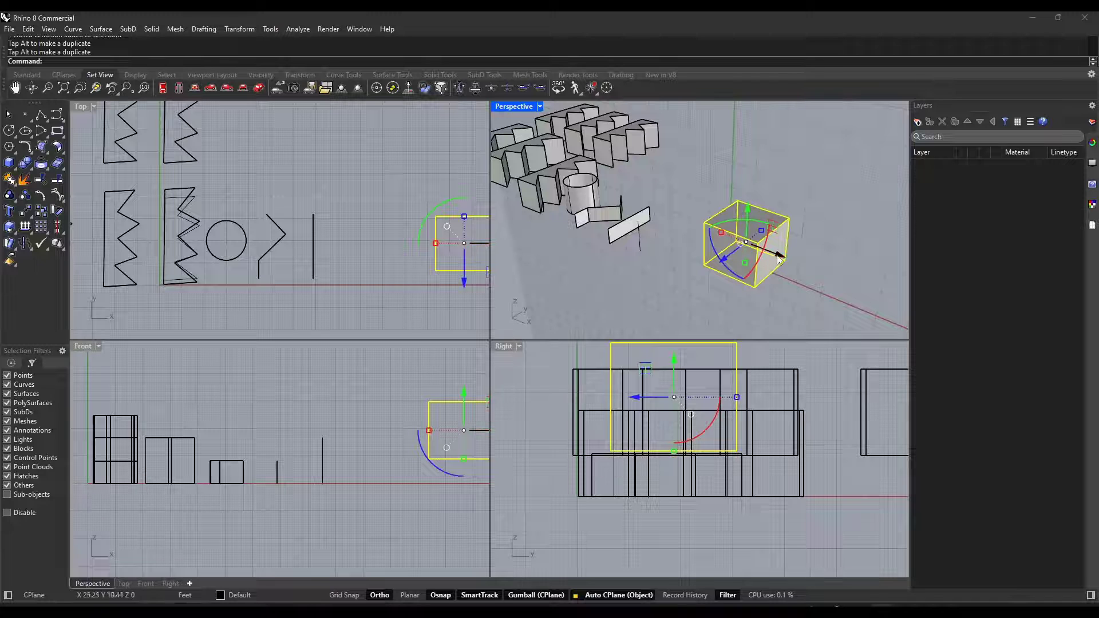
left_click_drag(777, 253, 801, 264)
scroll(711, 238, "down", 3)
scroll(369, 375, "down", 3)
scroll(479, 377, "up", 3)
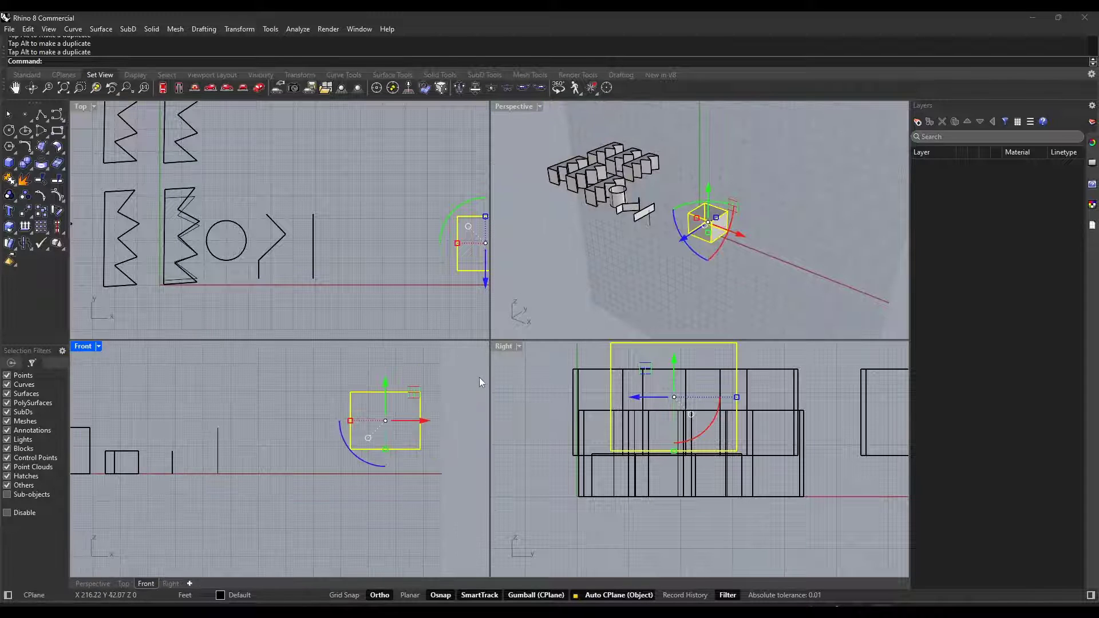
scroll(767, 214, "up", 3)
left_click(739, 187)
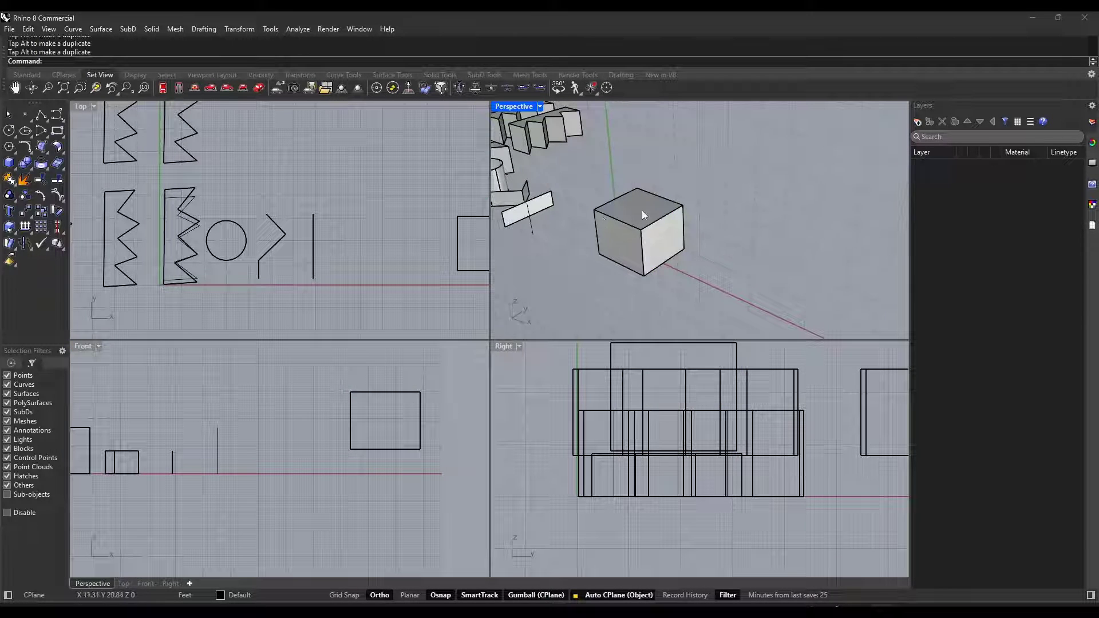
scroll(643, 216, "up", 3)
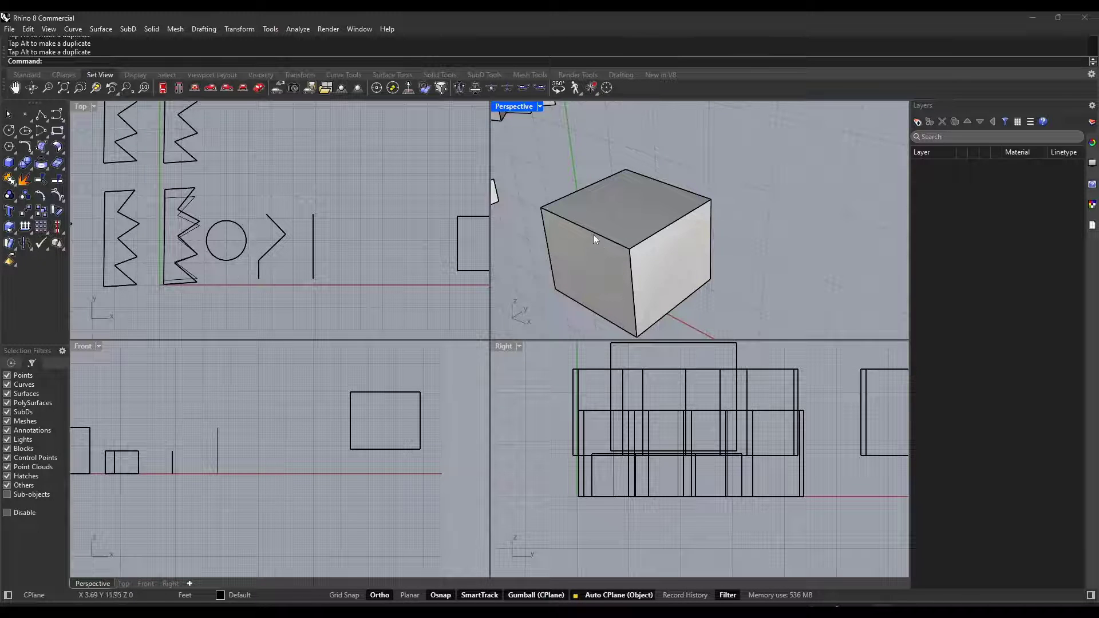
scroll(795, 210, "down", 3)
scroll(802, 238, "up", 3)
left_click(758, 213)
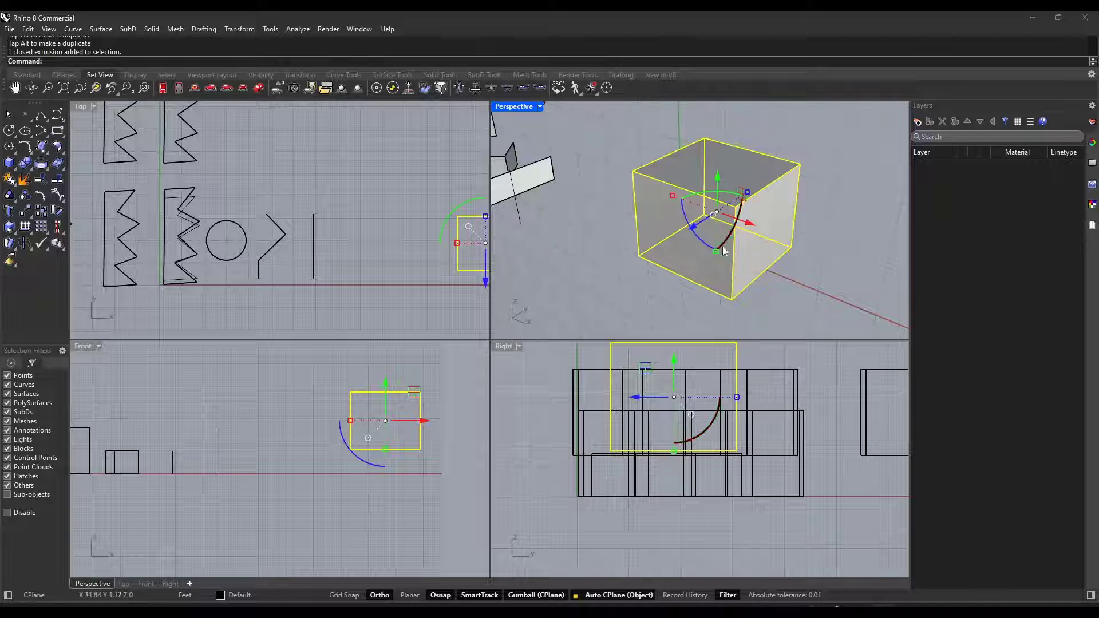
left_click(854, 177)
scroll(852, 177, "up", 8)
scroll(788, 177, "down", 8)
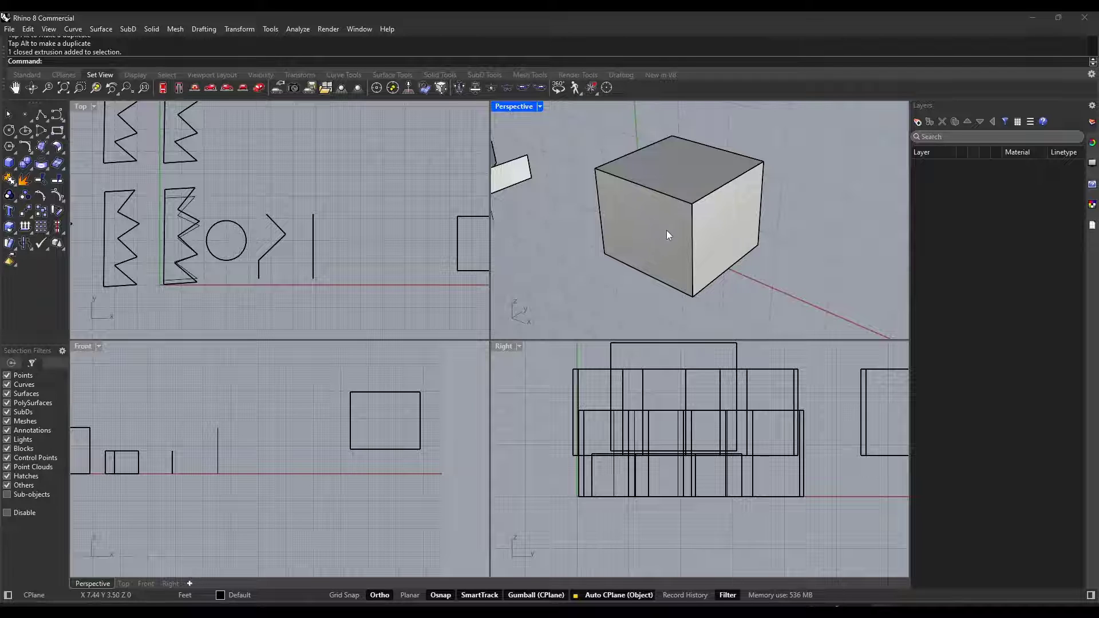
left_click(673, 245)
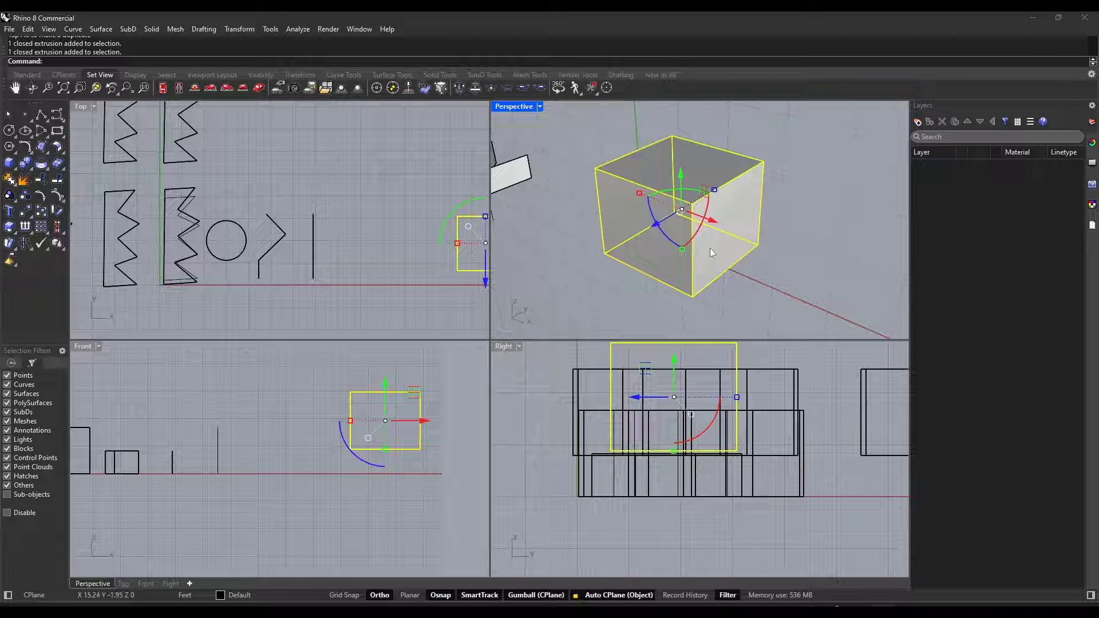
left_click(794, 223)
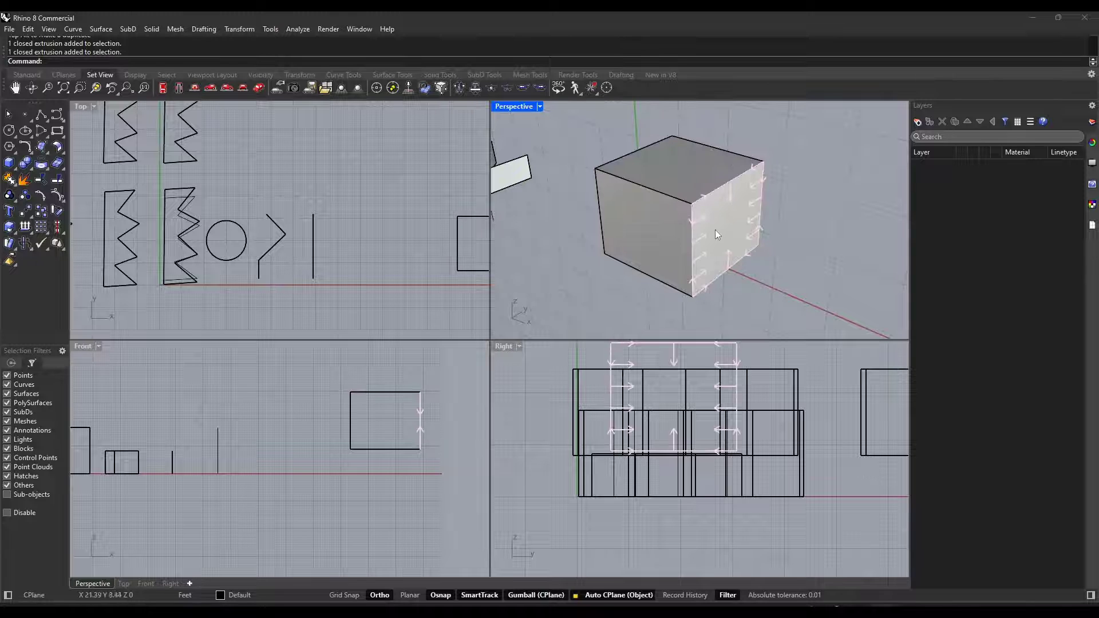
- Select only the box's front face as a sub-object and shrink it freehand in width and height with the Gumball scale handles
left_click(644, 228)
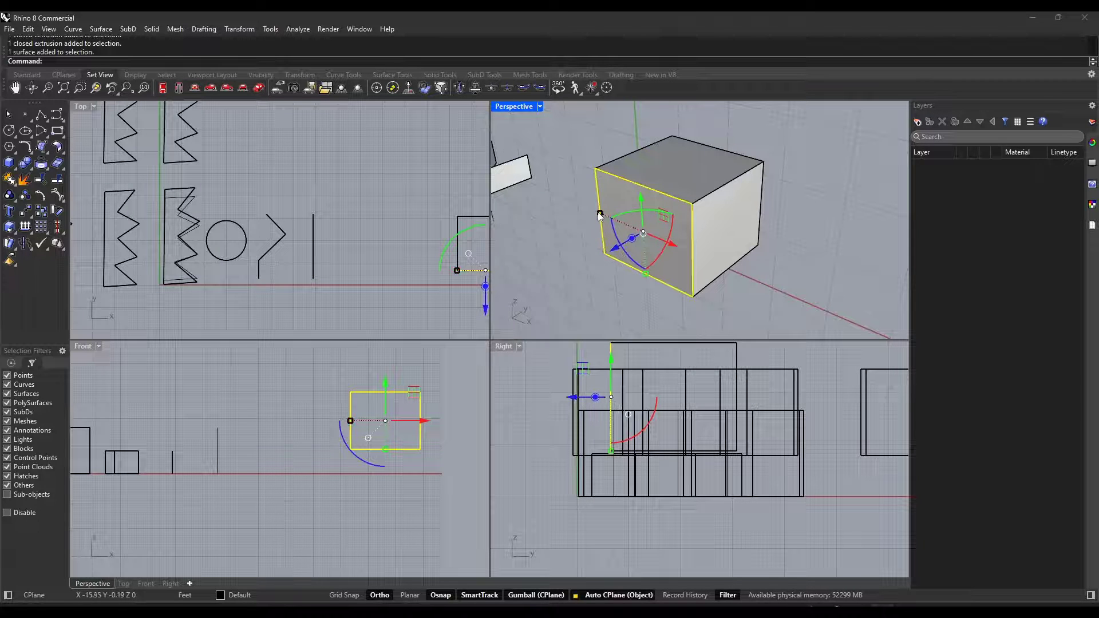
left_click_drag(600, 216, 630, 227)
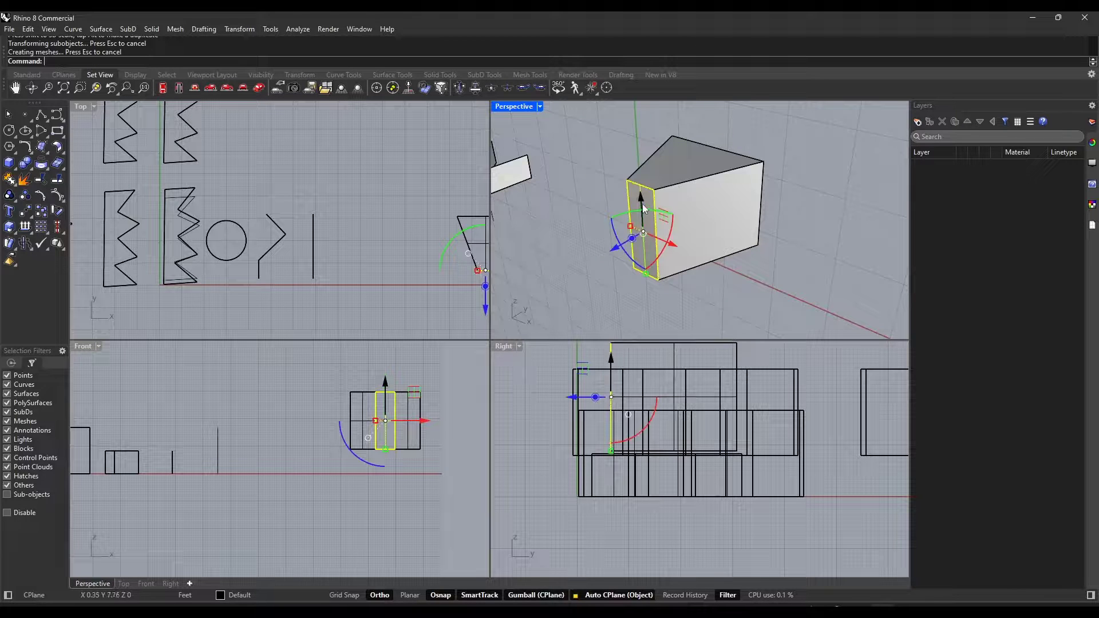
left_click_drag(646, 275, 647, 239)
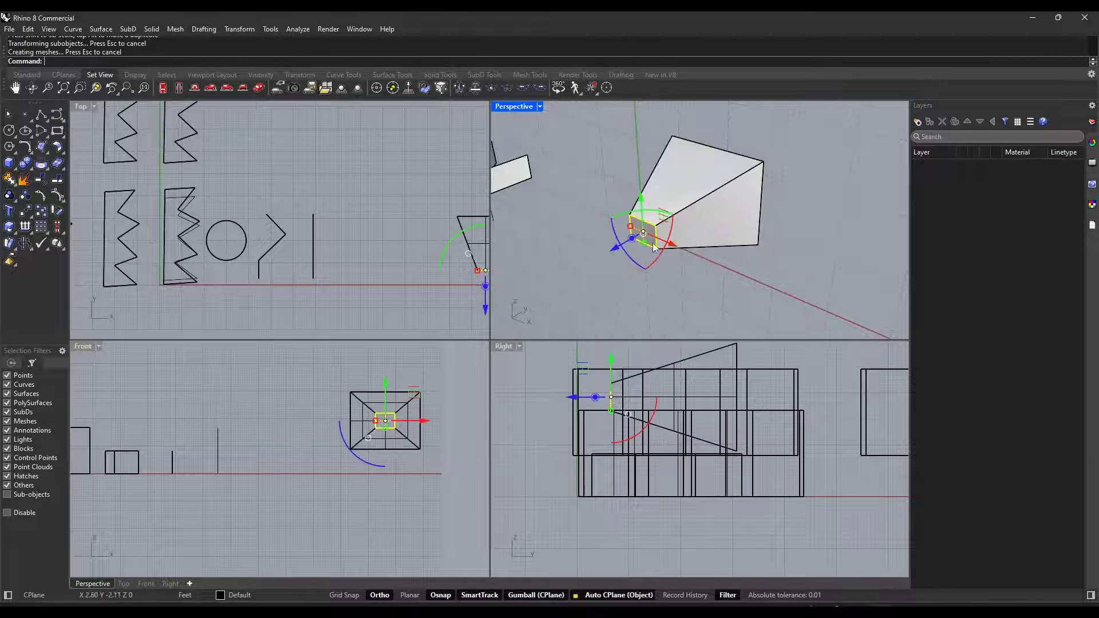
left_click(852, 236)
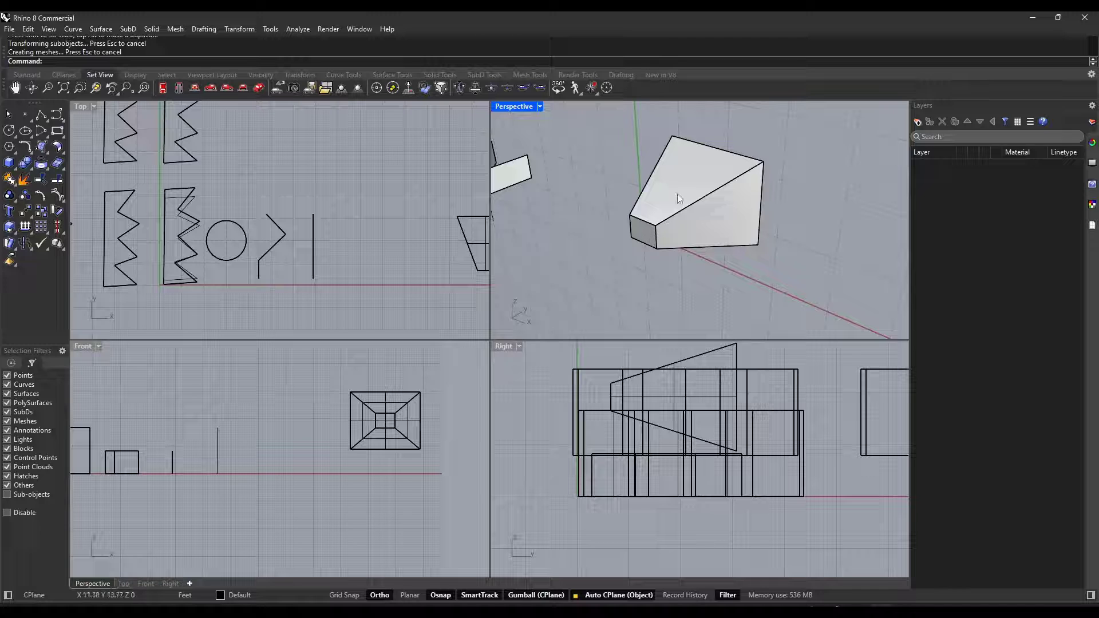
- Examine the tapered solid's small front face, sloping edge and corner vertices as possible sub-object selections
left_click(651, 240, "ctrl+shift")
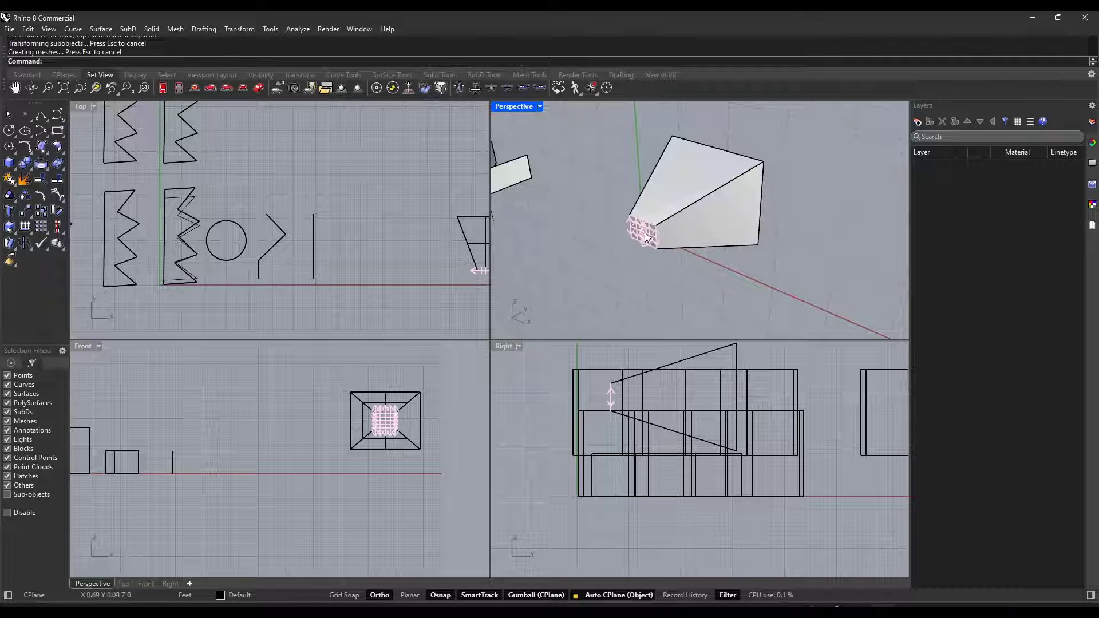
left_click(684, 208, "ctrl+shift")
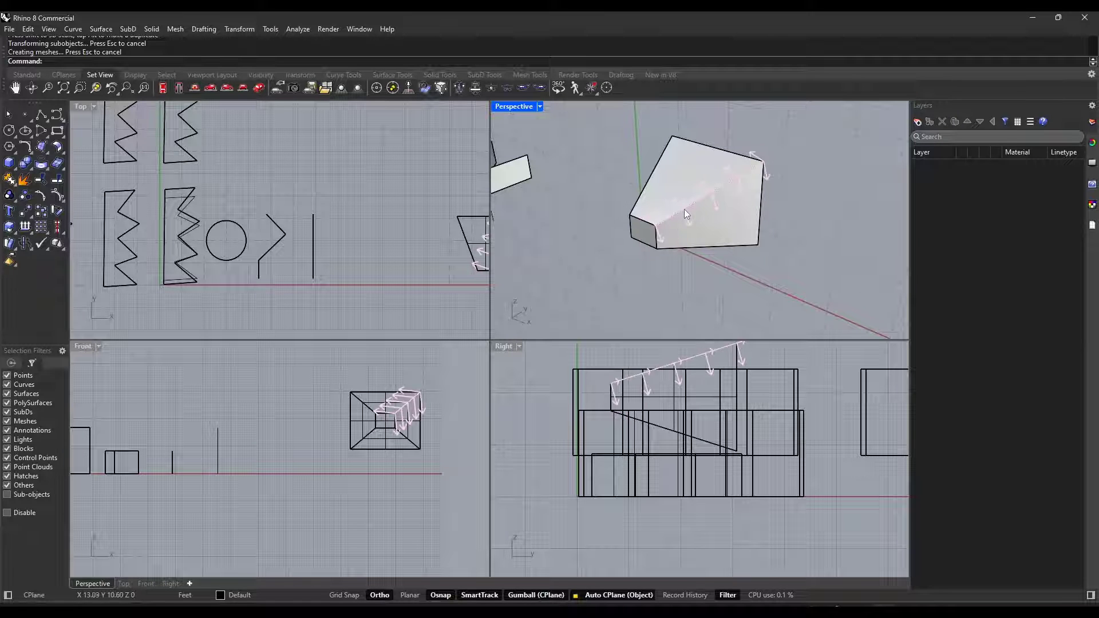
left_click(657, 226, "ctrl+shift")
left_click(739, 178, "ctrl+shift")
left_click(764, 163, "ctrl+shift")
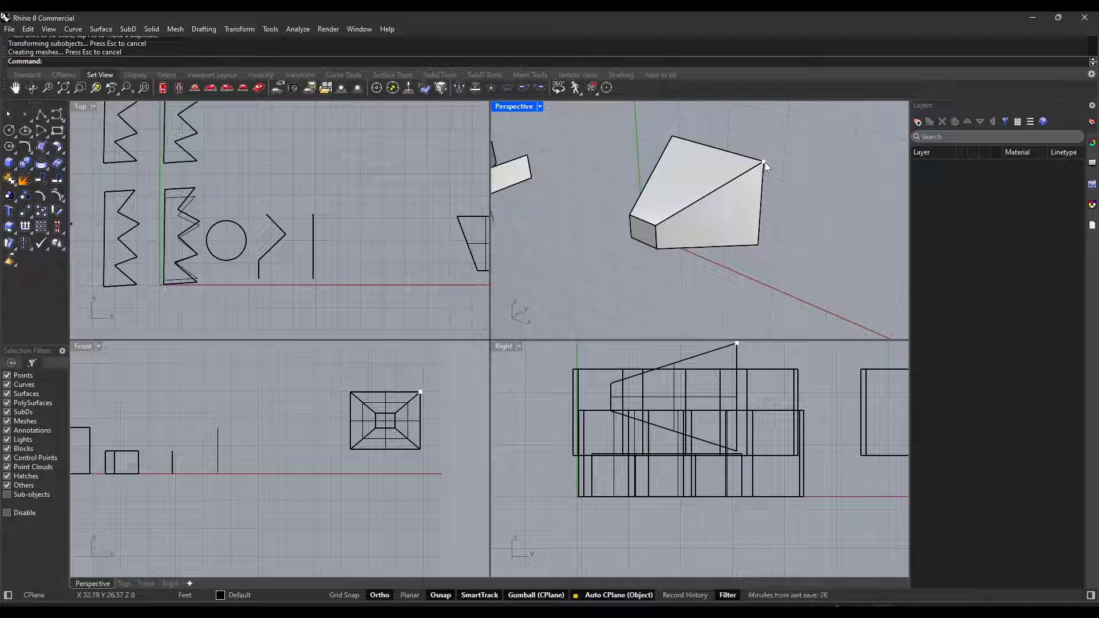
- Select the tapered solid's outer upper corner vertex as a sub-object and move it freehand outward and downward with the Gumball
left_click(765, 162, "ctrl+shift")
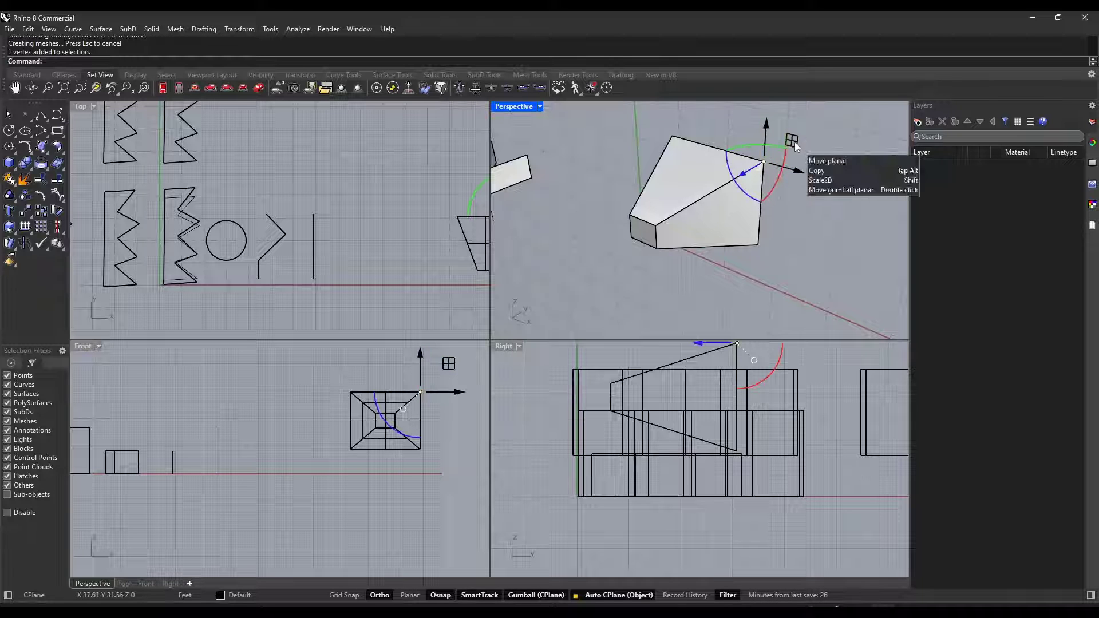
mouse_move(796, 143)
left_mouse_down()
mouse_move(765, 163)
mouse_move(795, 143)
left_mouse_up()
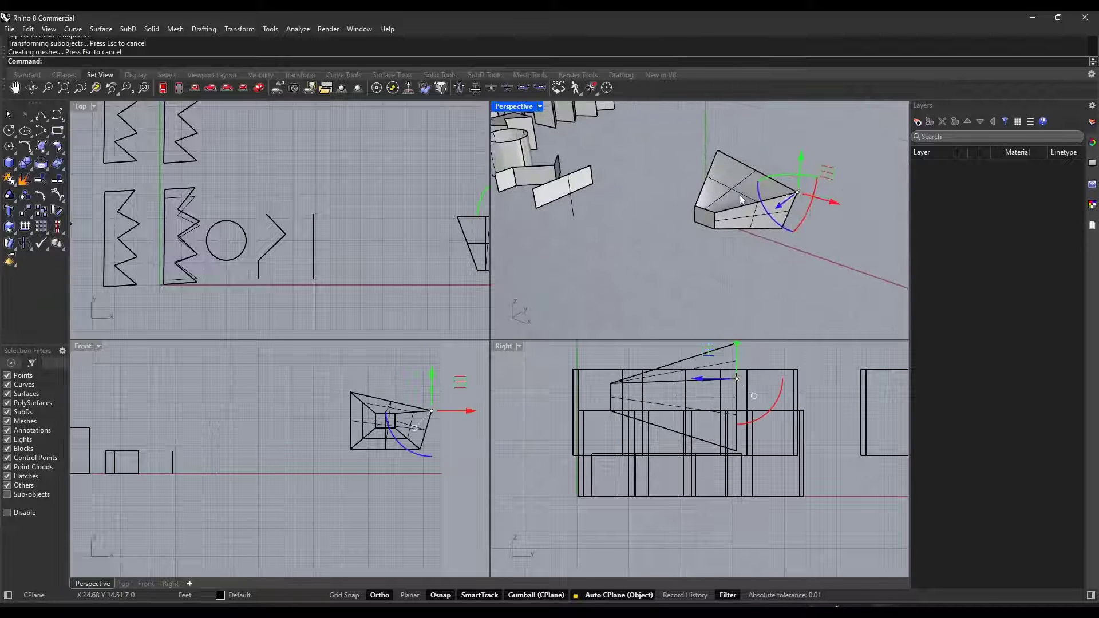
scroll(802, 195, "up", 6)
mouse_move(719, 208)
right_mouse_down()
mouse_move(761, 196)
mouse_move(699, 203)
mouse_move(716, 193)
right_mouse_up()
scroll(716, 194, "down", 5)
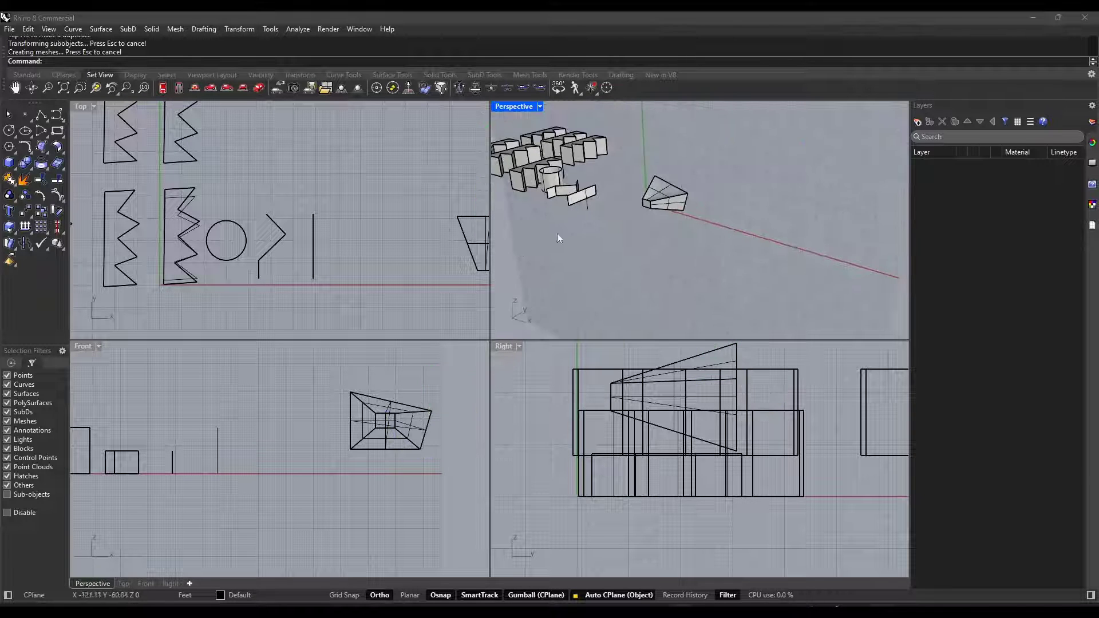
scroll(649, 170, "up", 2)
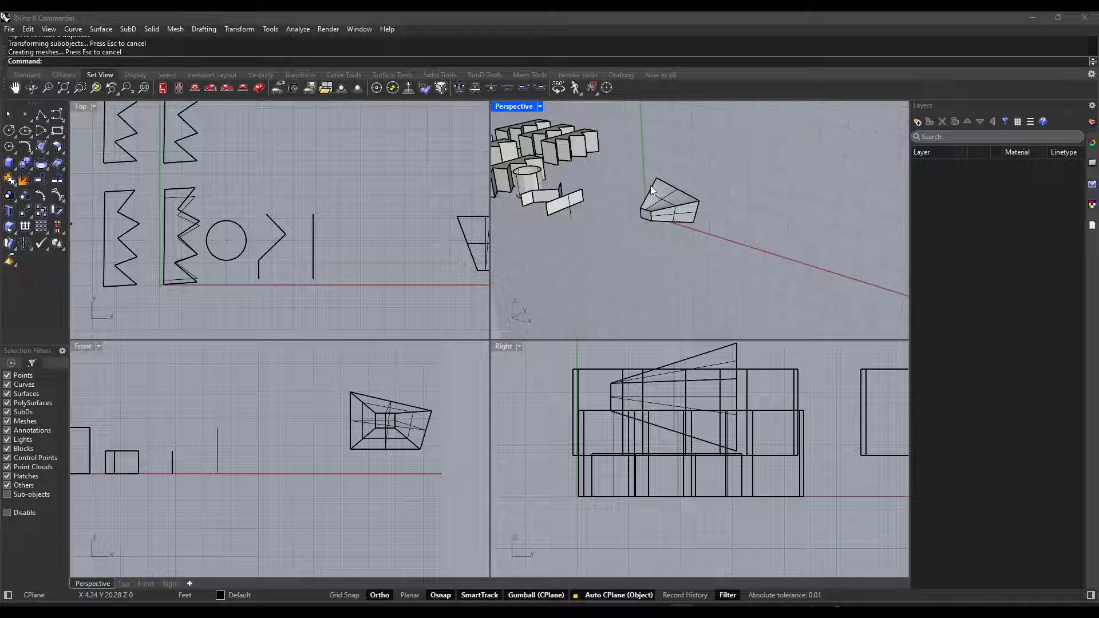
scroll(717, 191, "down", 4)
right_click_drag(717, 192, 694, 167)
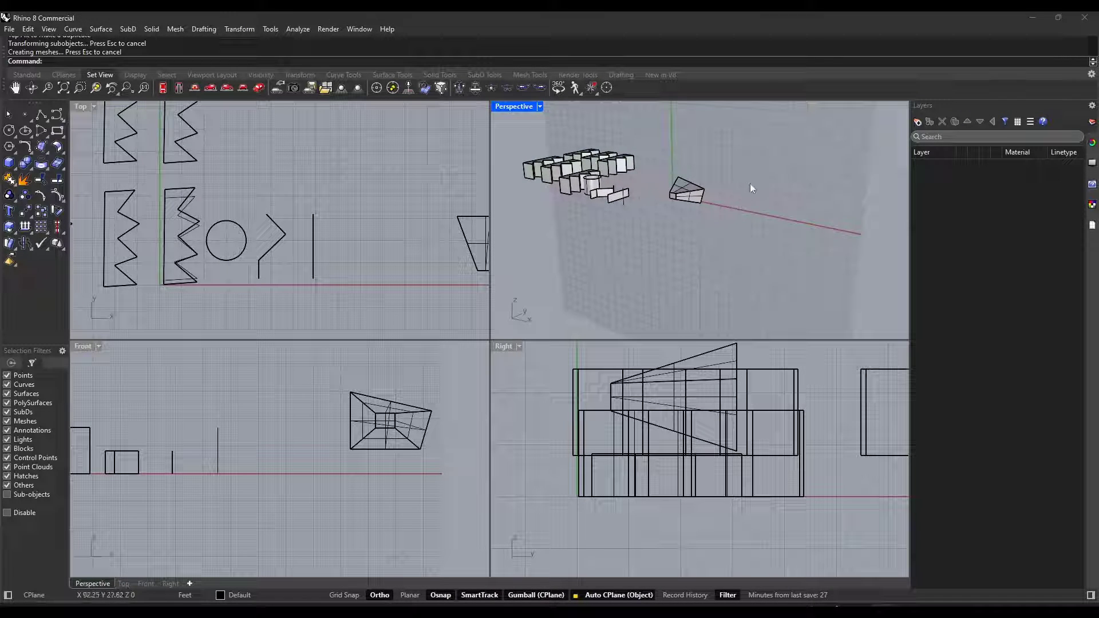
scroll(731, 198, "up", 3)
mouse_move(752, 204)
right_mouse_down()
mouse_move(712, 207)
mouse_move(756, 211)
right_mouse_up()
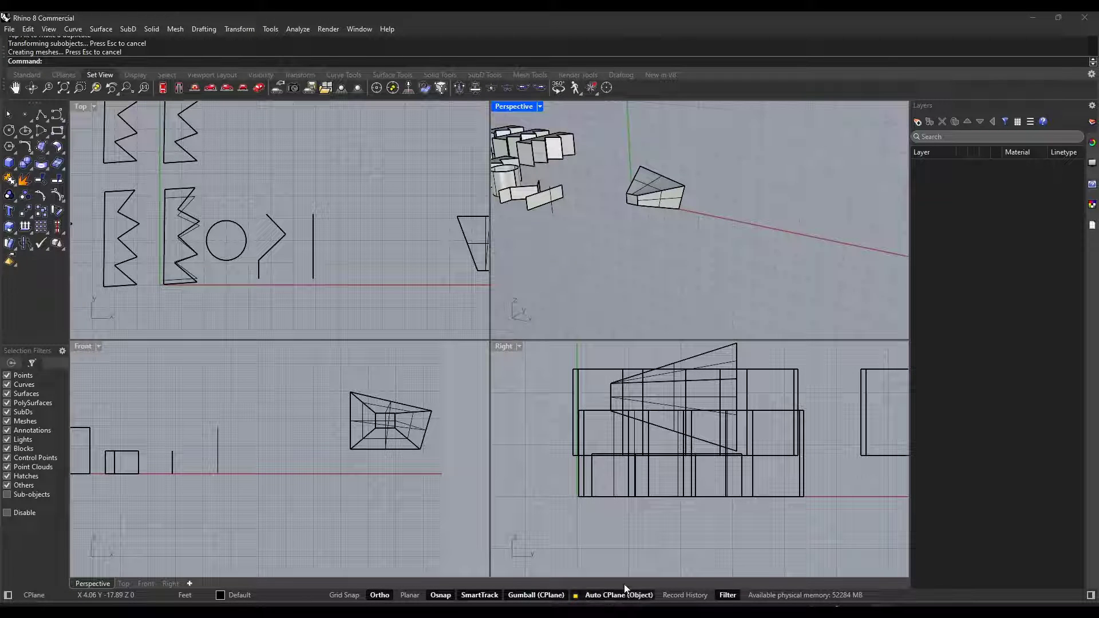
- Select the end face and top face of the zigzag extrusion beside the cylinder as sub-objects to examine the construction plane alignment
scroll(710, 240, "down", 8)
scroll(640, 223, "up", 9)
scroll(624, 213, "up", 2)
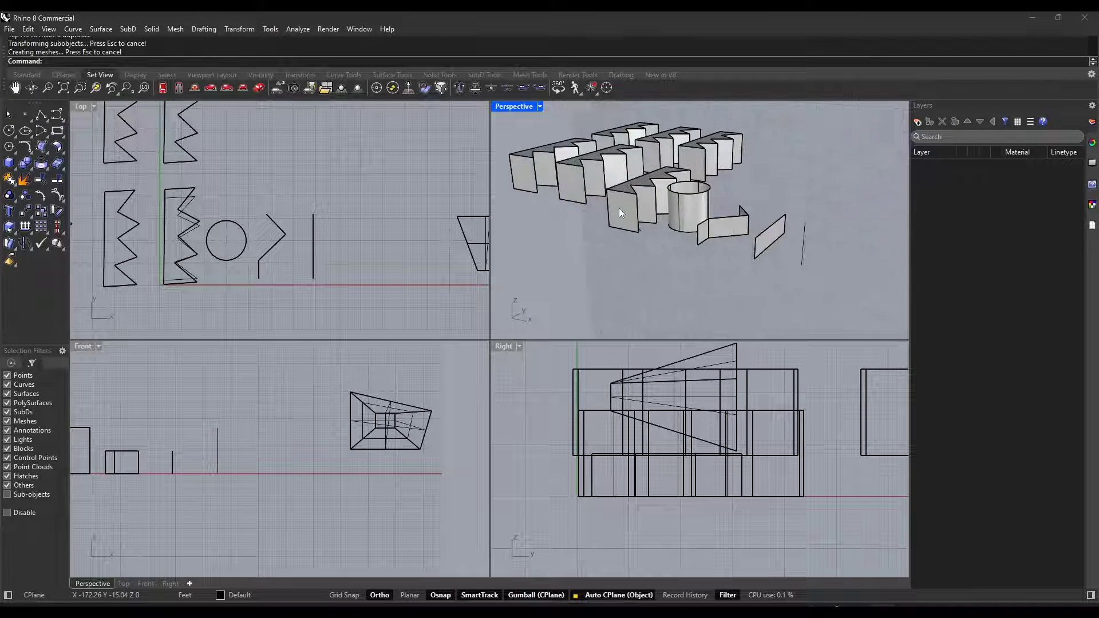
left_click(620, 212, "ctrl+shift")
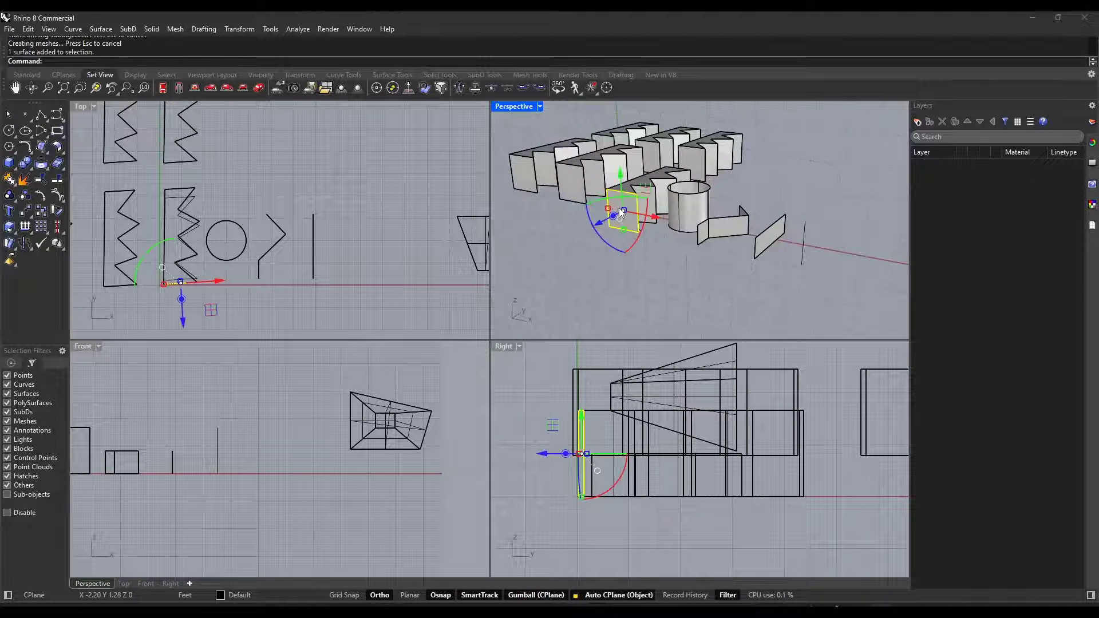
right_click_drag(674, 216, 651, 177)
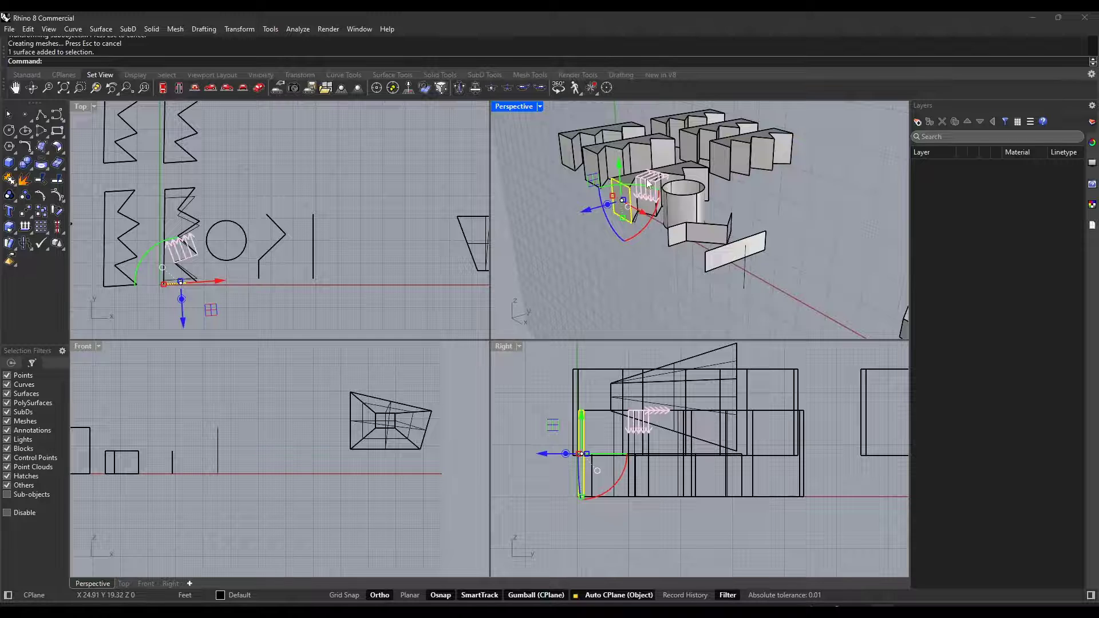
scroll(678, 166, "up", 3)
left_click(673, 180, "ctrl+shift")
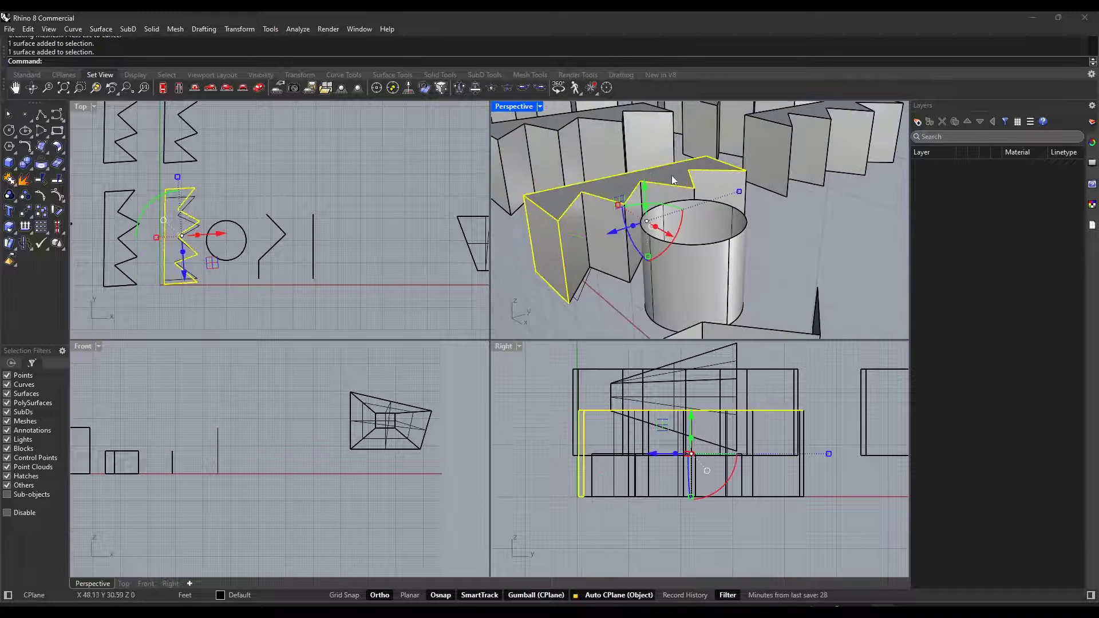
left_click(676, 176)
left_click(827, 217)
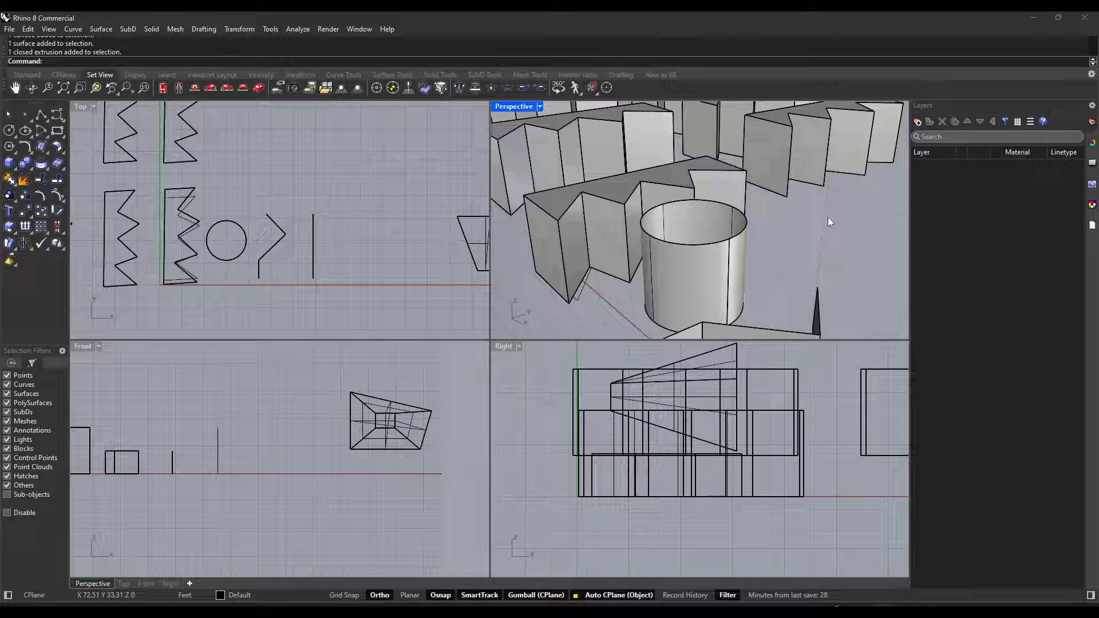
left_click(664, 174, "ctrl+shift")
- Toggle Auto CPlane off and on repeatedly to compare how it is set, leaving it enabled
scroll(666, 183, "down", 12)
mouse_move(746, 238)
right_mouse_down()
mouse_move(673, 186)
mouse_move(746, 233)
right_mouse_up()
scroll(746, 234, "up", 4)
right_click_drag(656, 278, 688, 237)
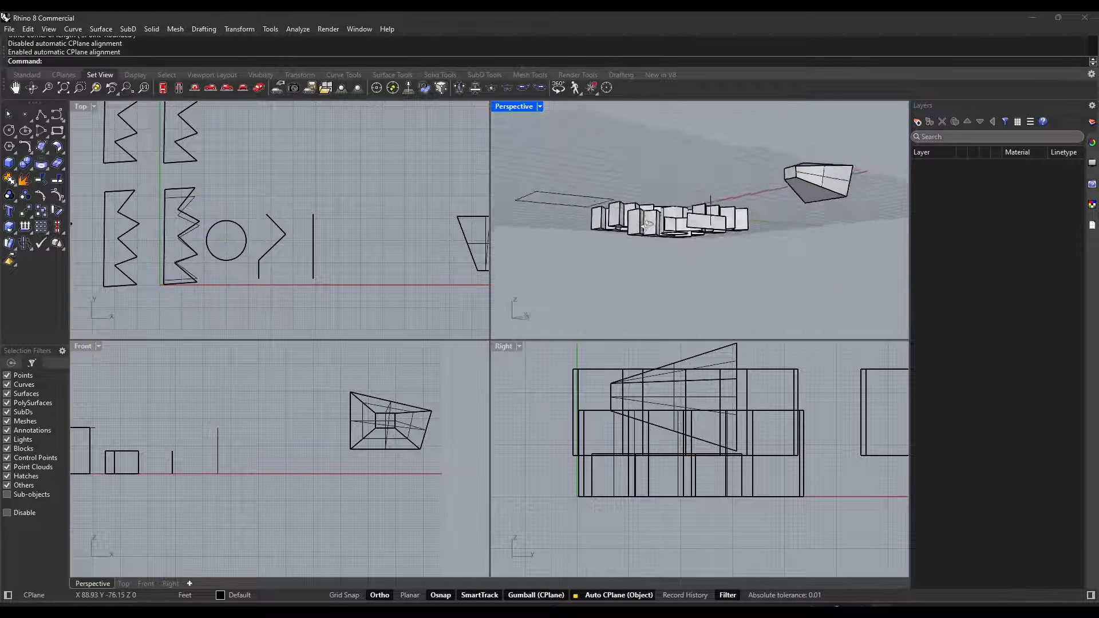
scroll(660, 286, "up", 4)
left_click(618, 594)
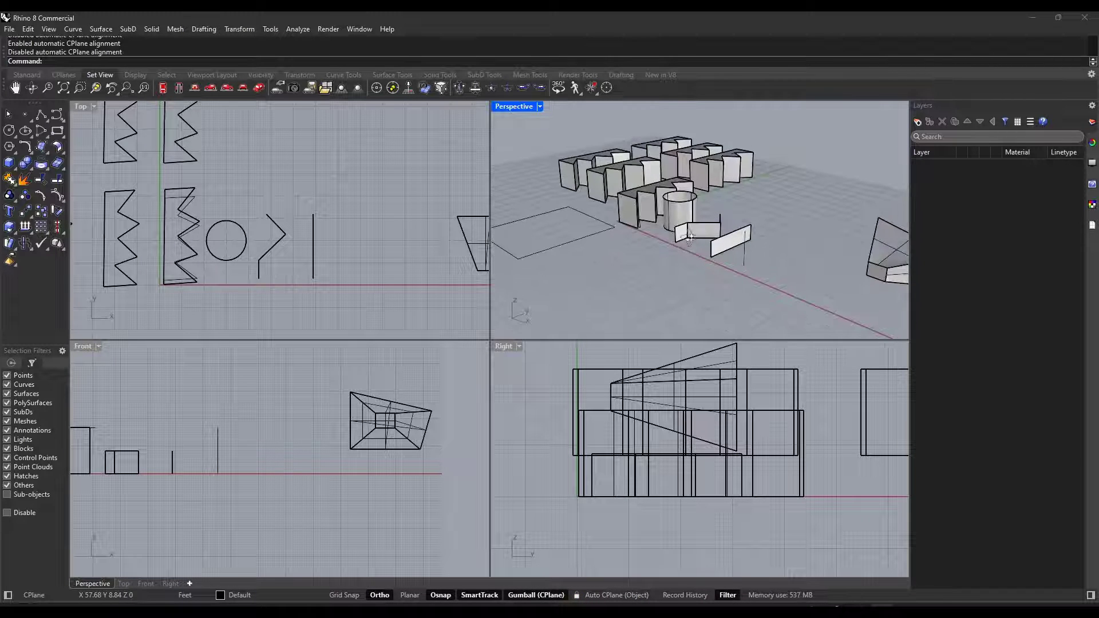
left_click(612, 596)
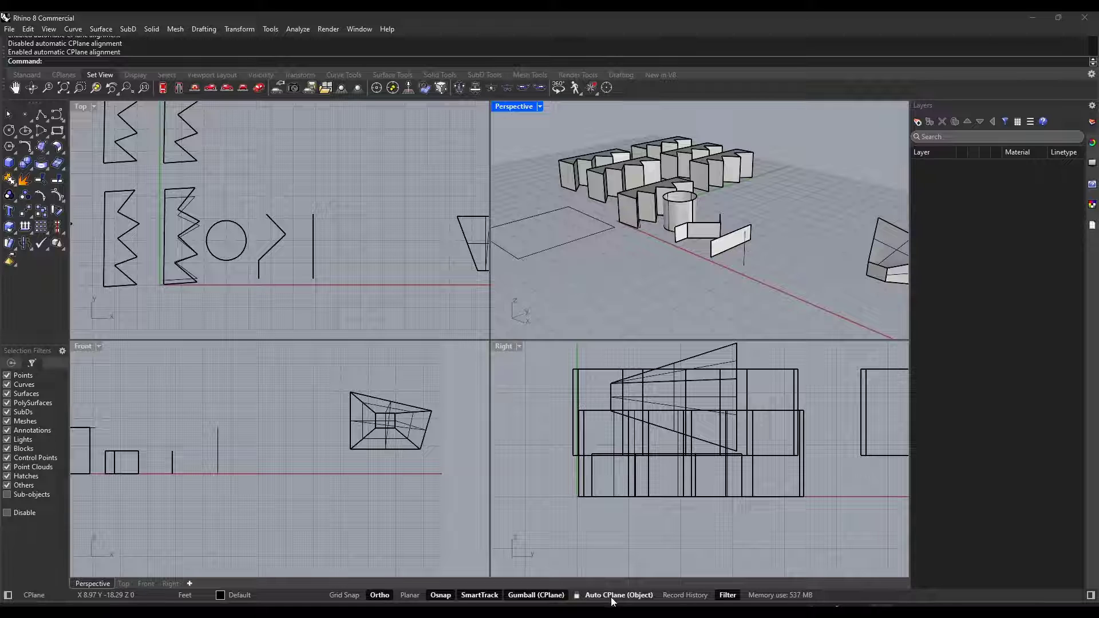
left_click(610, 596)
left_click(613, 596)
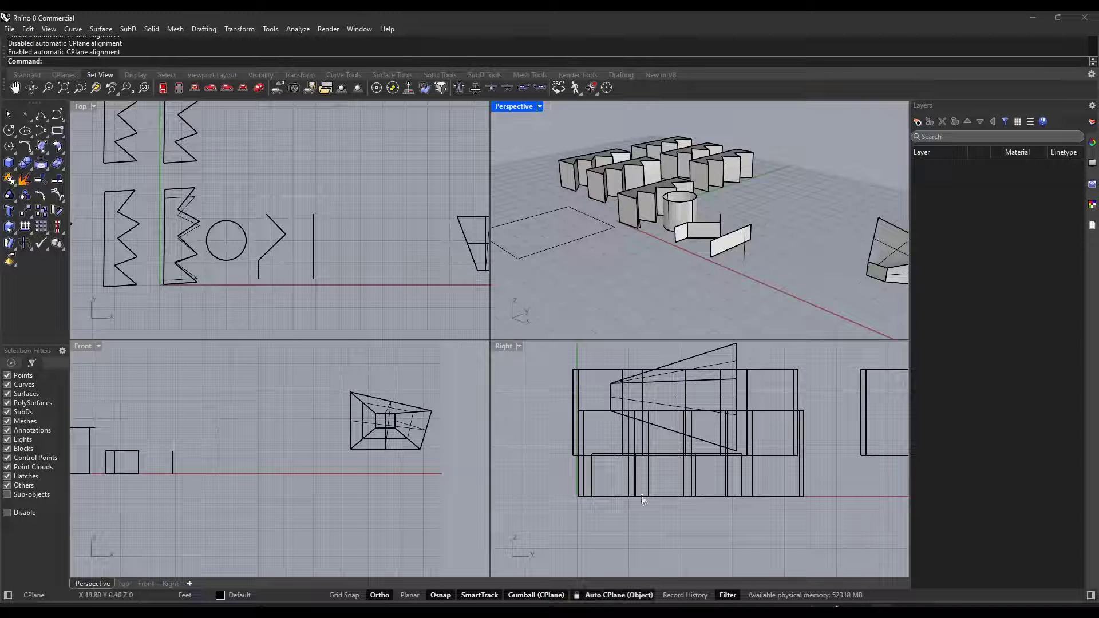
- Select the flat extruded wall to inspect its aligned construction plane, and turn Auto CPlane off to restore the world grid
right_click_drag(674, 281, 673, 277)
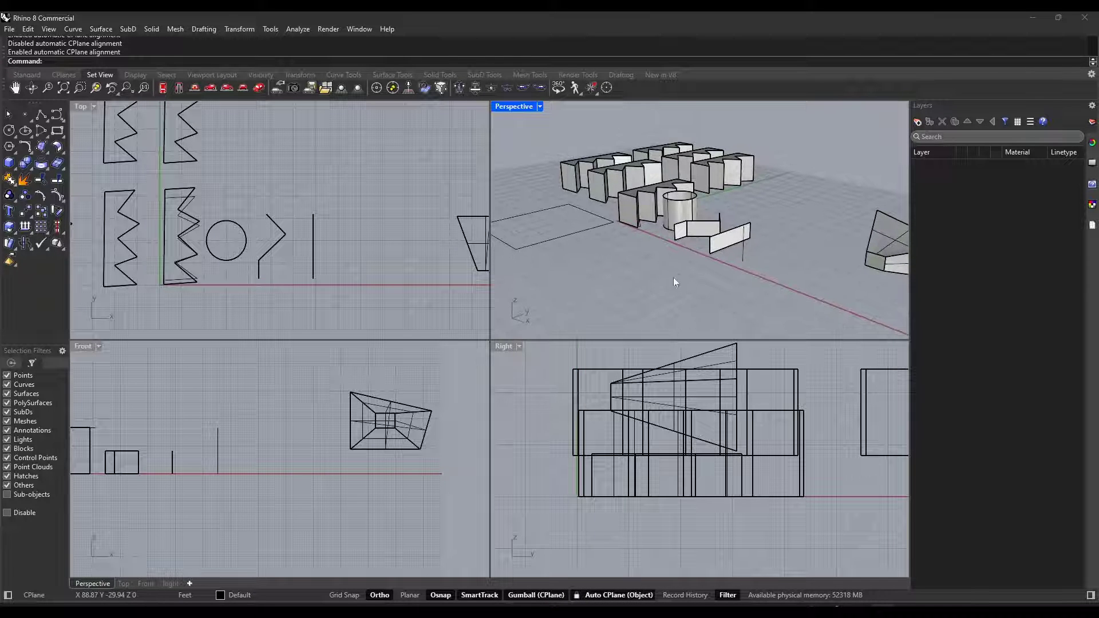
left_click(724, 246)
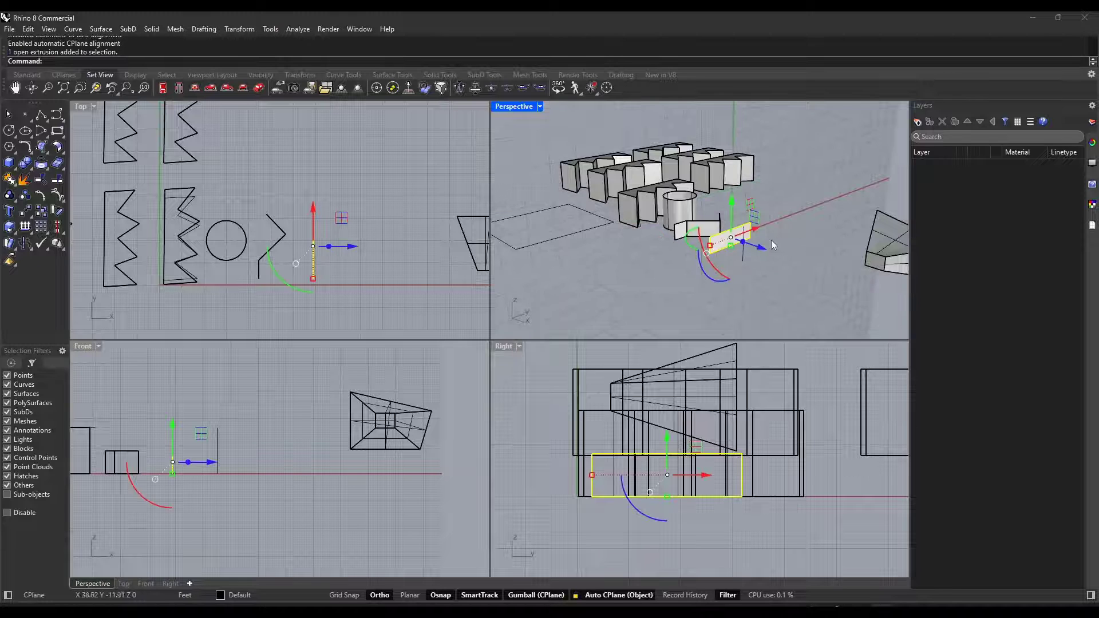
right_click_drag(771, 239, 728, 237)
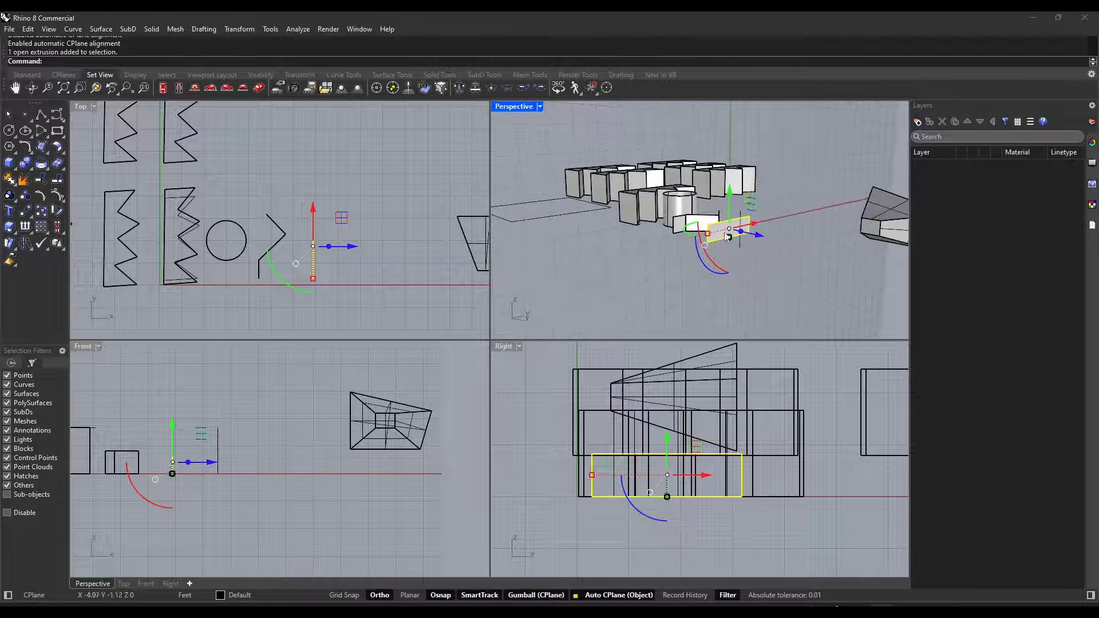
left_click(610, 596)
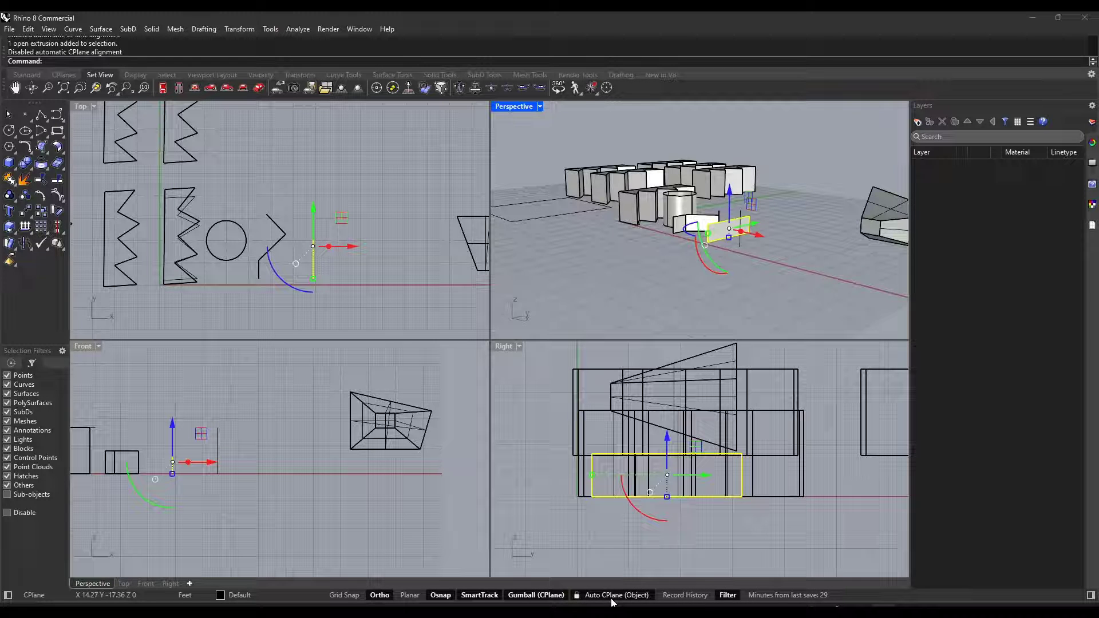
mouse_move(704, 270)
right_mouse_down()
mouse_move(712, 255)
mouse_move(660, 265)
mouse_move(701, 257)
right_mouse_up()
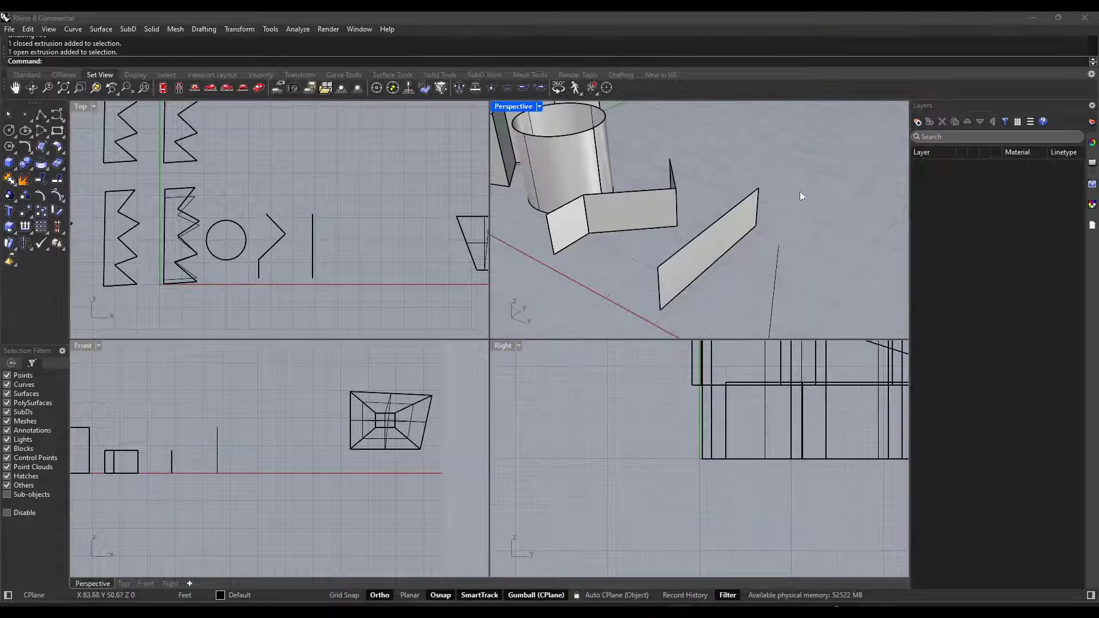
- Select the curve at the base of the flat extruded wall instead of the extrusion, move it freehand along positive X, and deselect it
right_click_drag(801, 196, 735, 224)
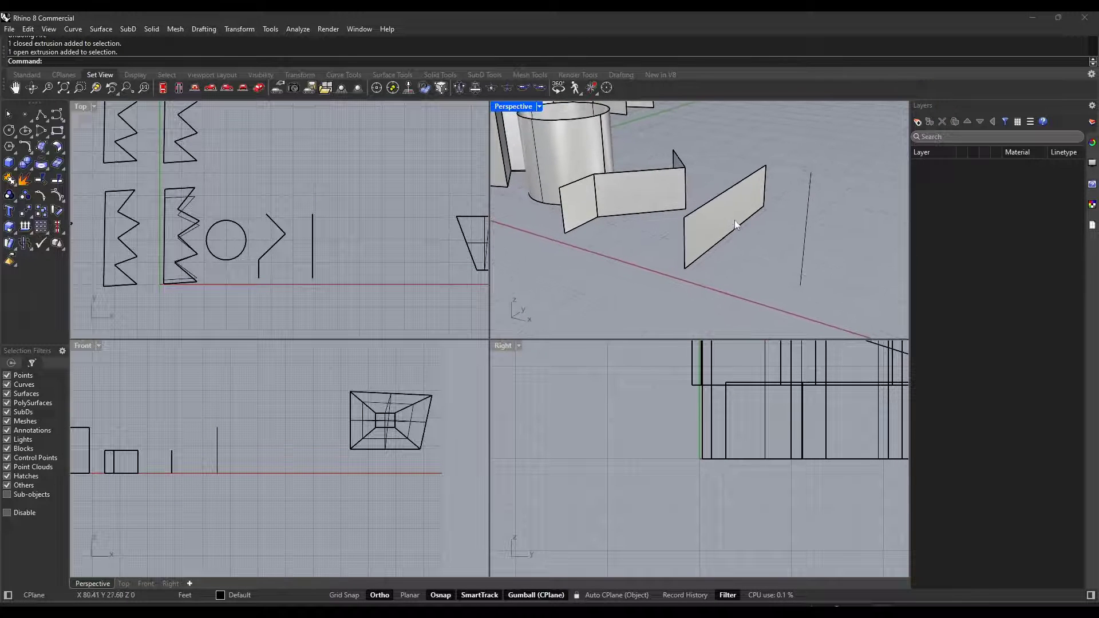
left_click(731, 235)
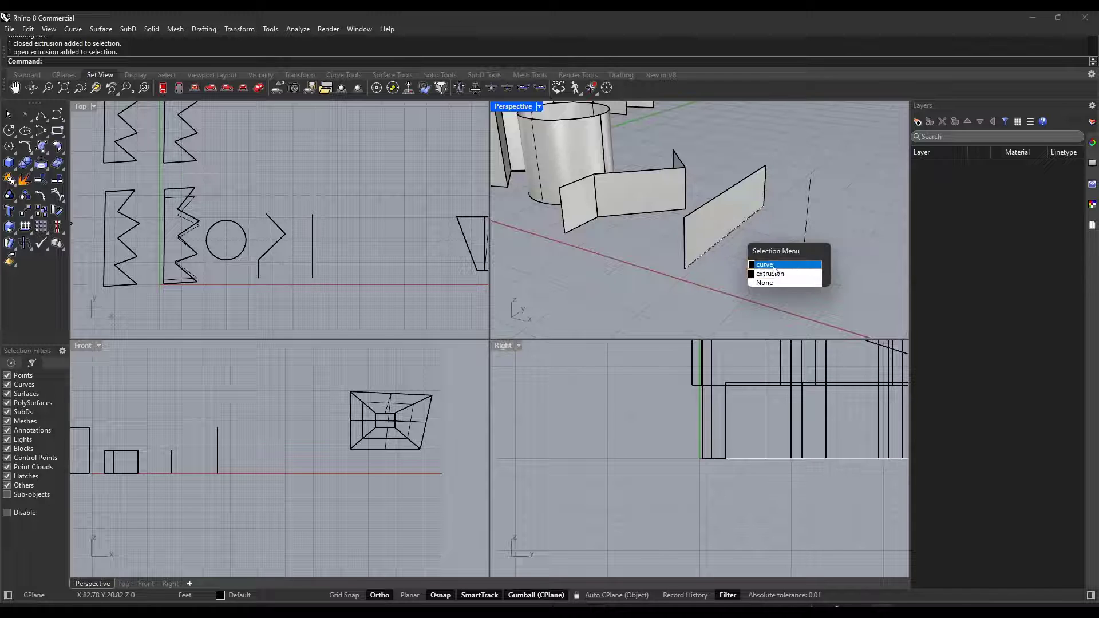
left_click(730, 232)
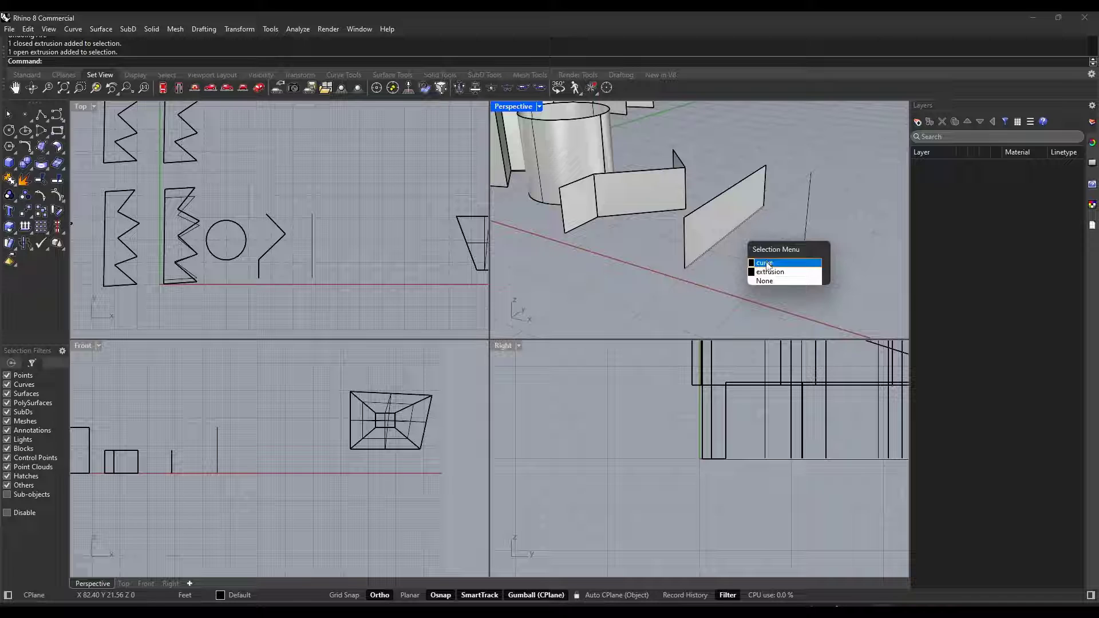
left_click(714, 281)
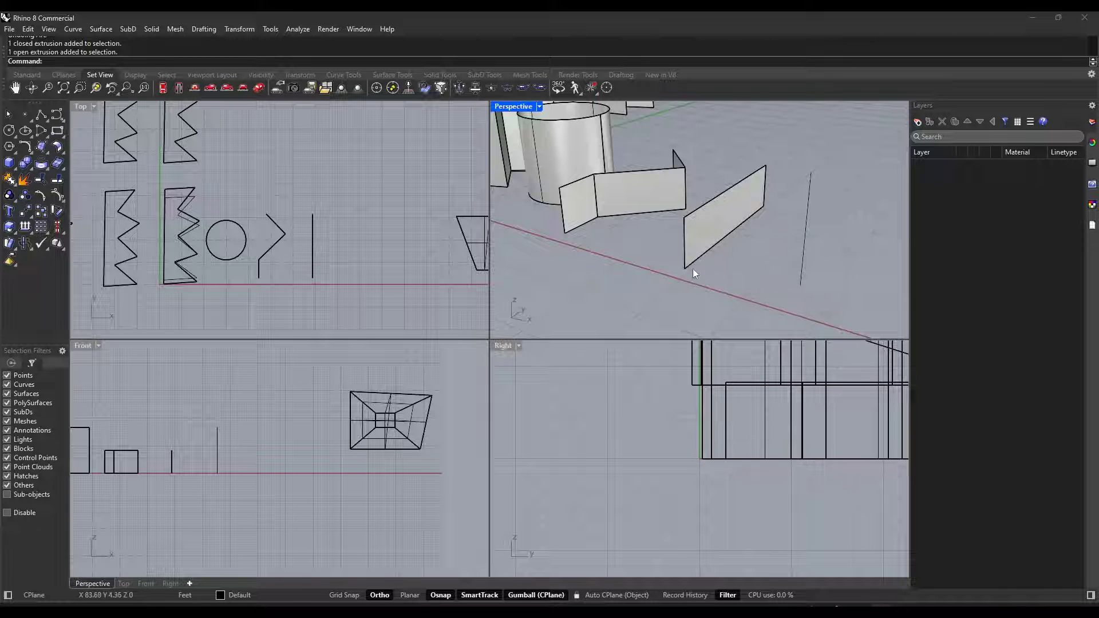
left_click(726, 240)
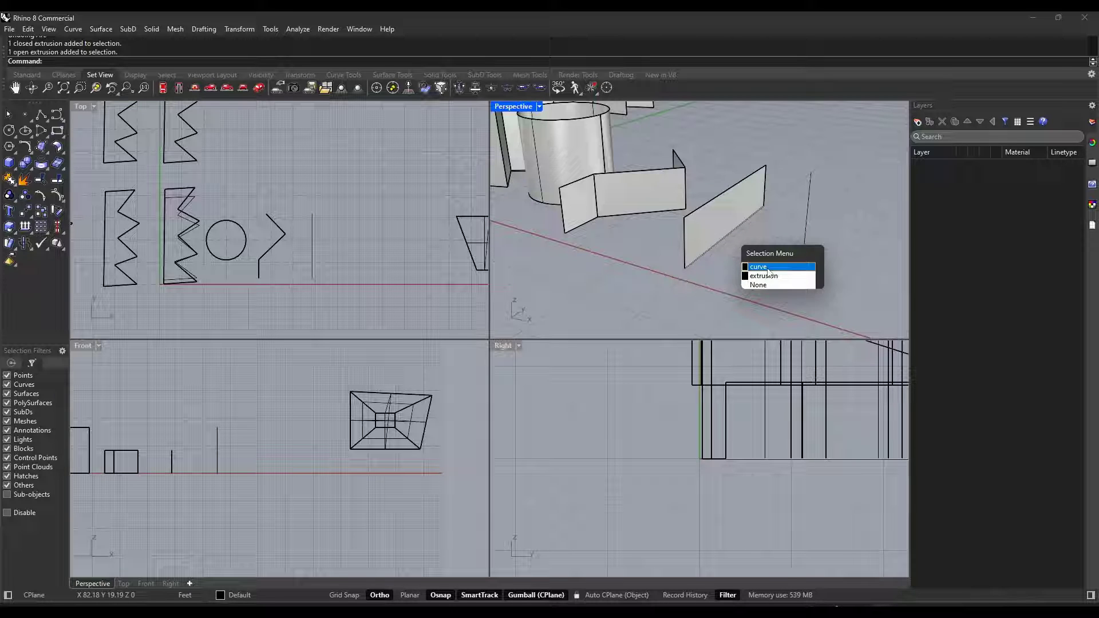
left_click(768, 268)
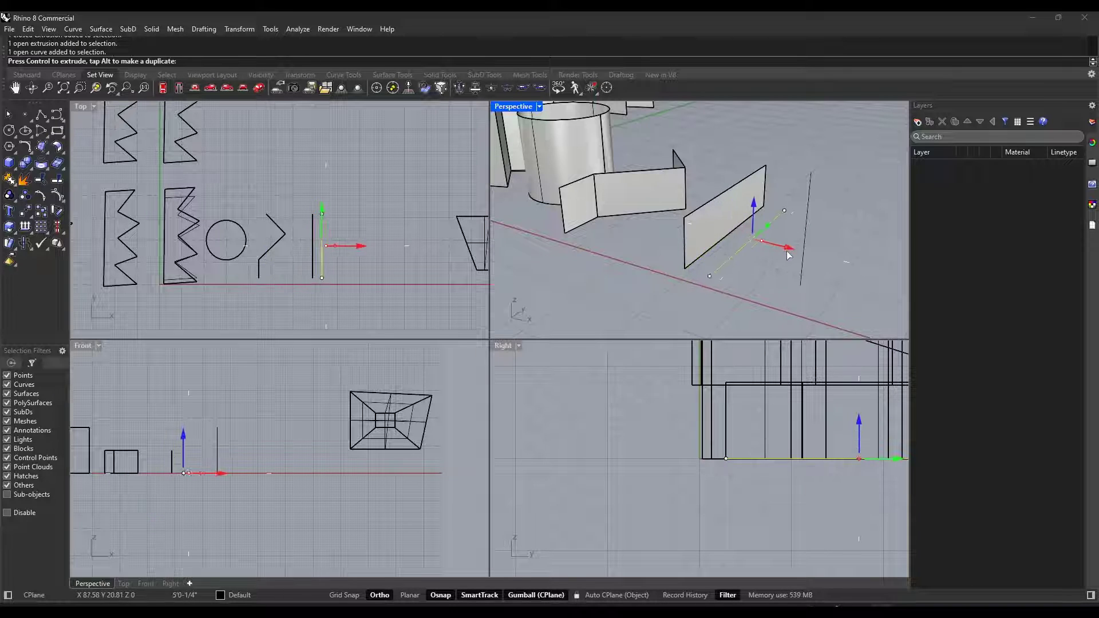
left_click_drag(789, 256, 795, 256)
left_click(837, 236)
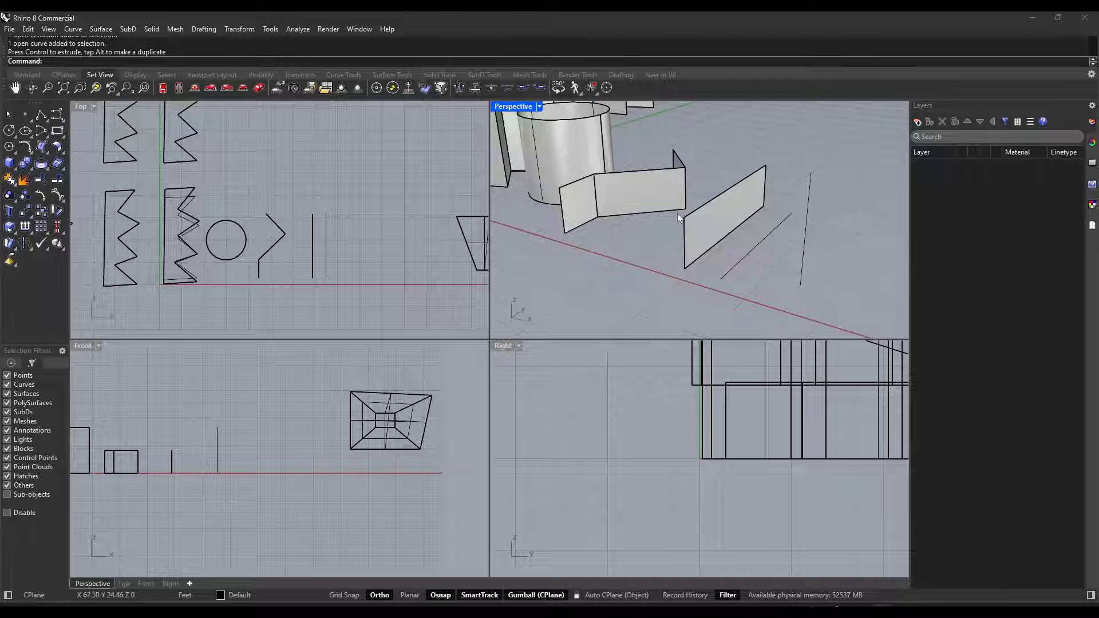
- Check the selection of the bent extruded wall and the overlapping curve and extrusion at the cylinder's base, leaving nothing selected
left_click(658, 211)
left_click(689, 234)
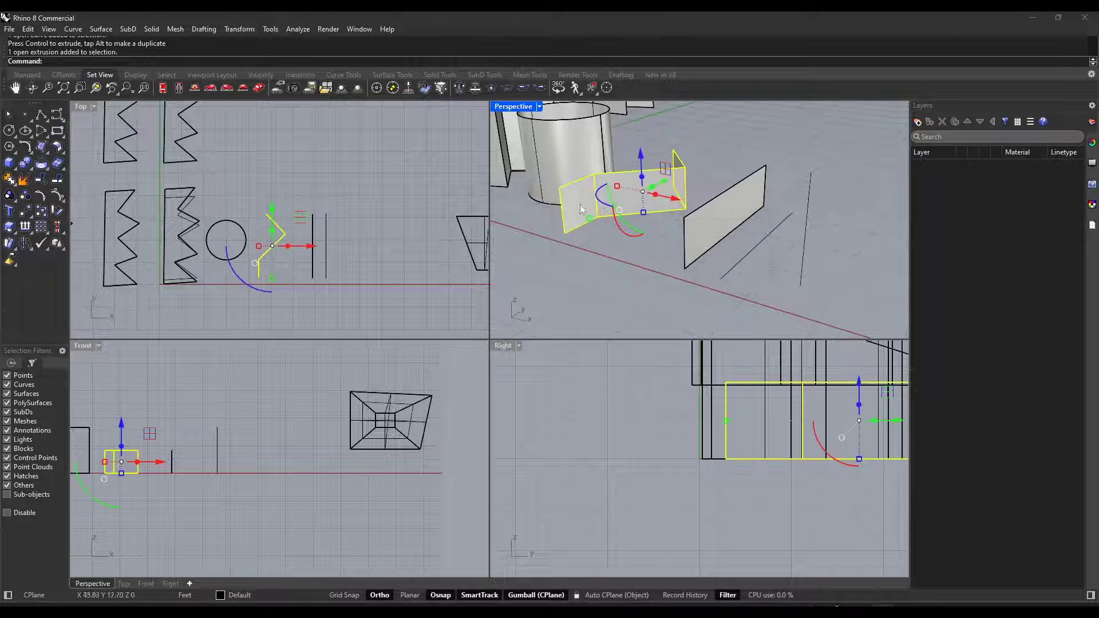
left_click(545, 205)
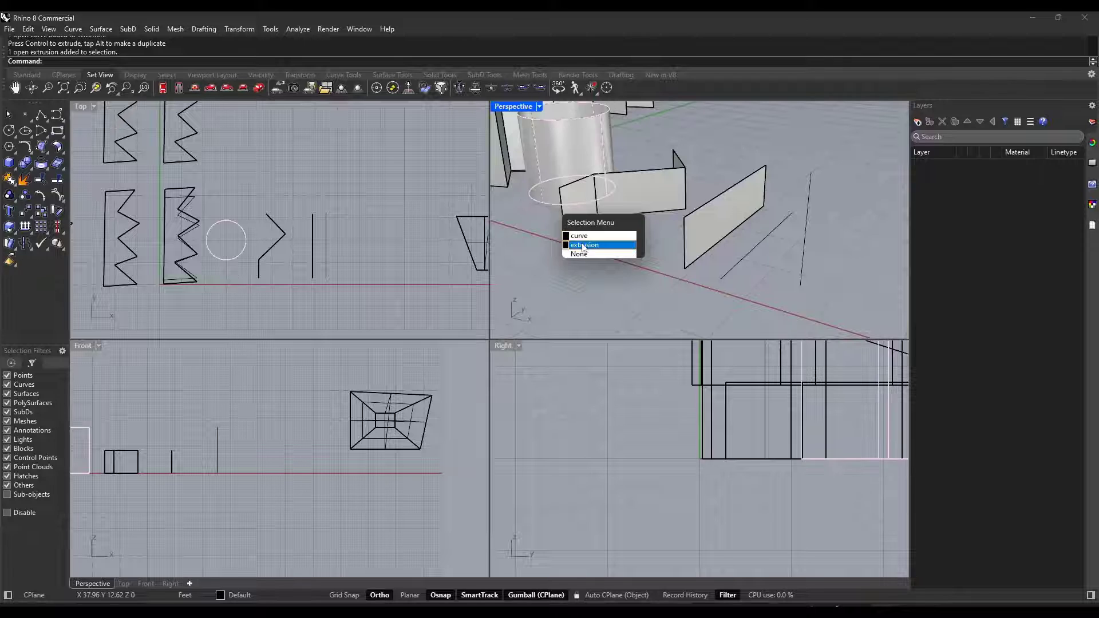
left_click(540, 225)
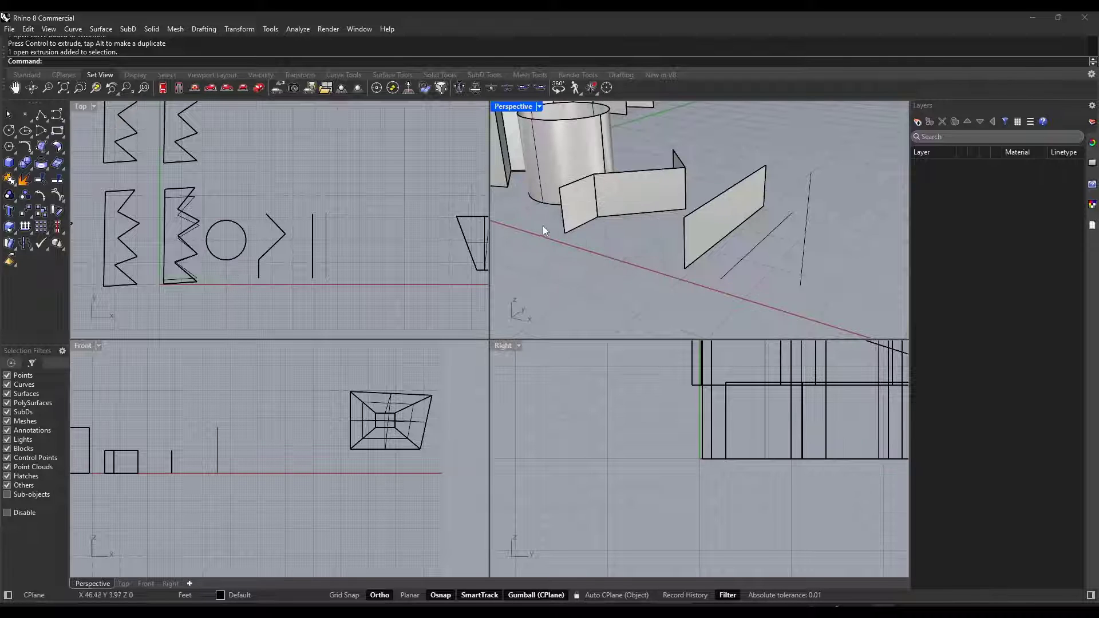
scroll(743, 269, "down", 5)
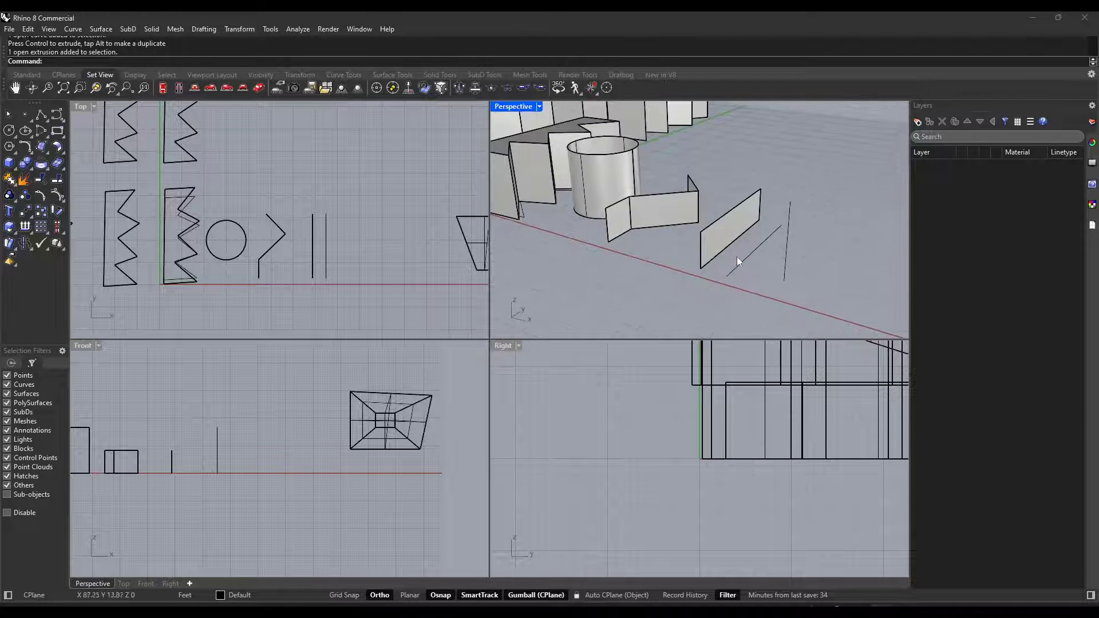
scroll(736, 252, "down", 3)
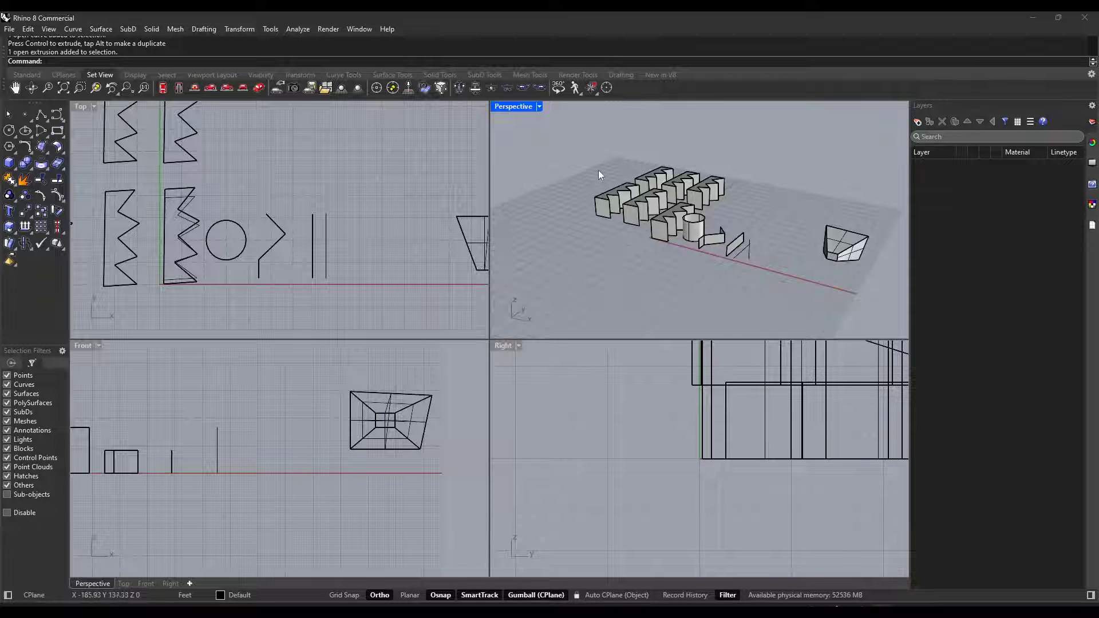
scroll(596, 184, "up", 8)
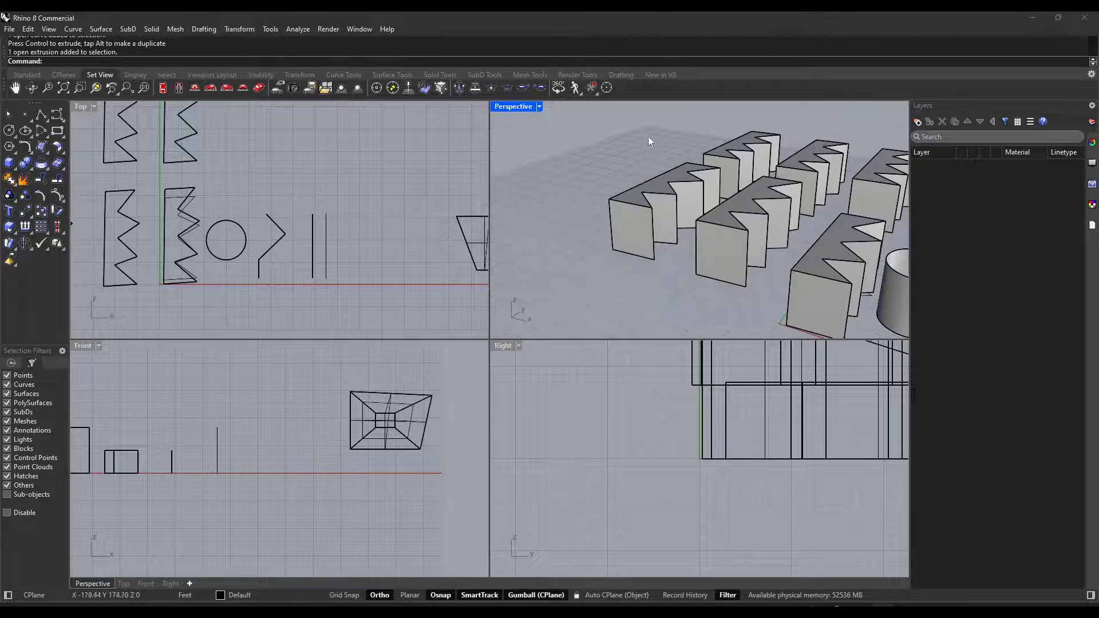
scroll(641, 172, "up", 5)
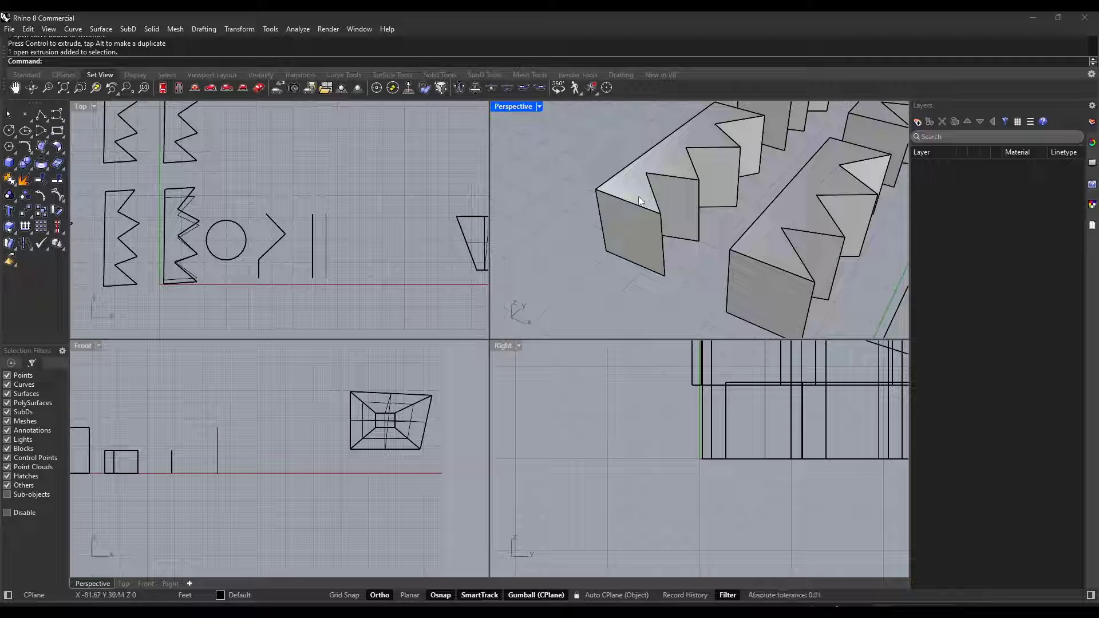
scroll(635, 190, "up", 3)
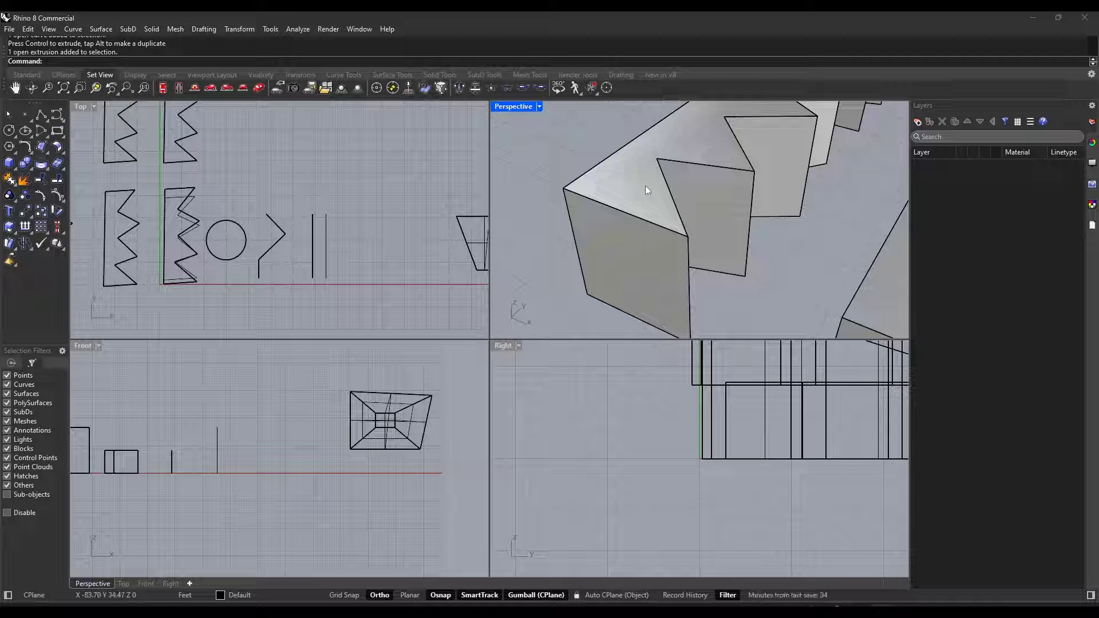
- Draw a start-end-point arc on the zigzag block's top face, from its short end edge to the adjoining notch edge
left_click(42, 131)
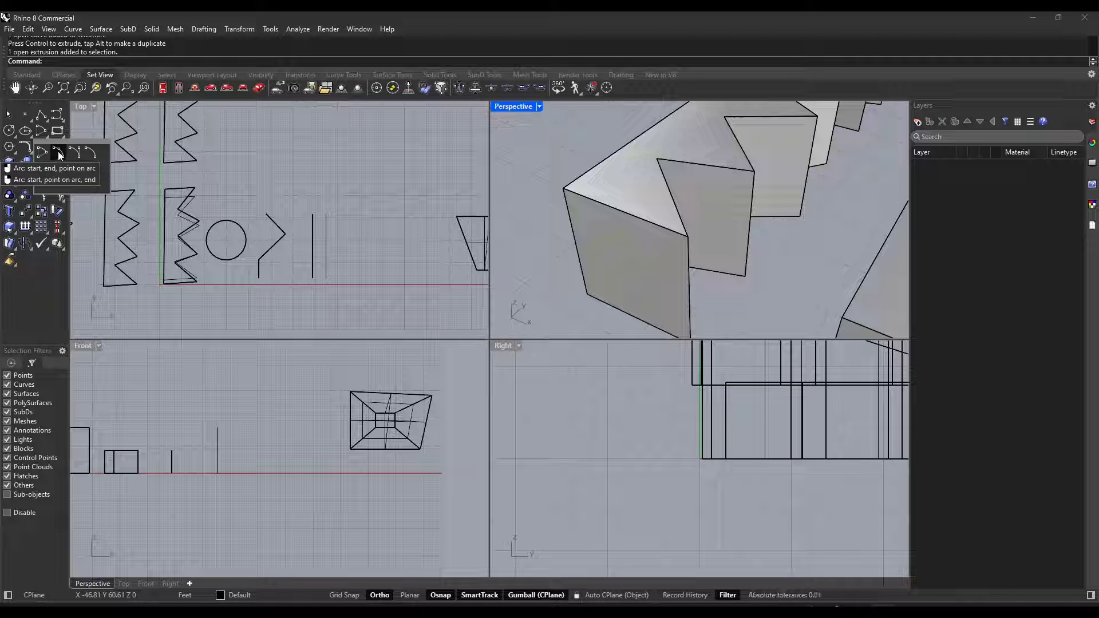
left_click(59, 154)
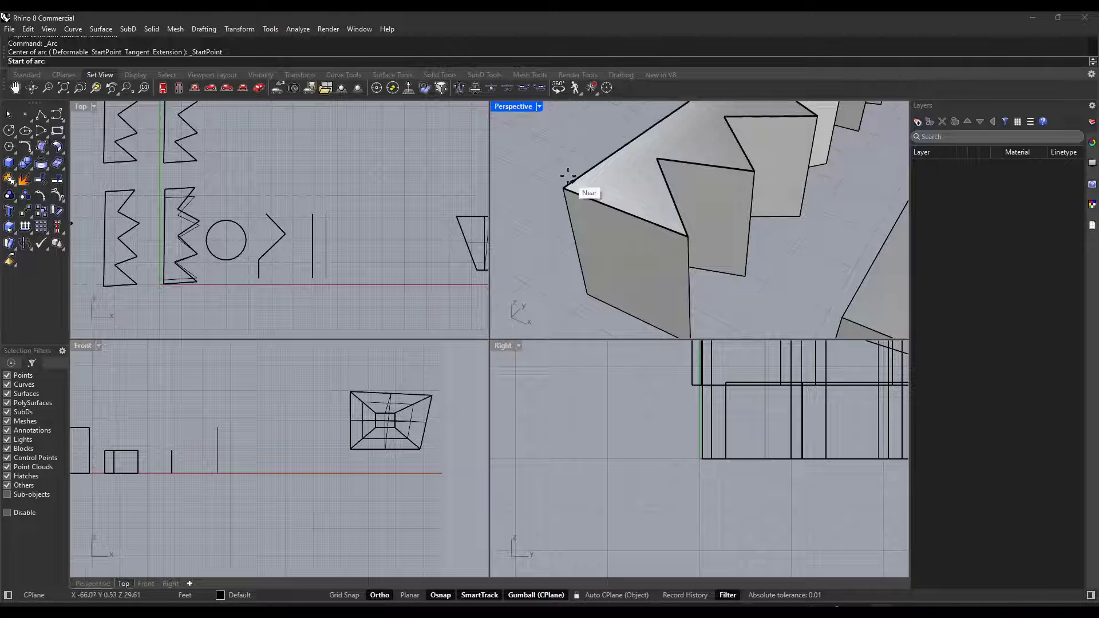
scroll(580, 192, "down", 1)
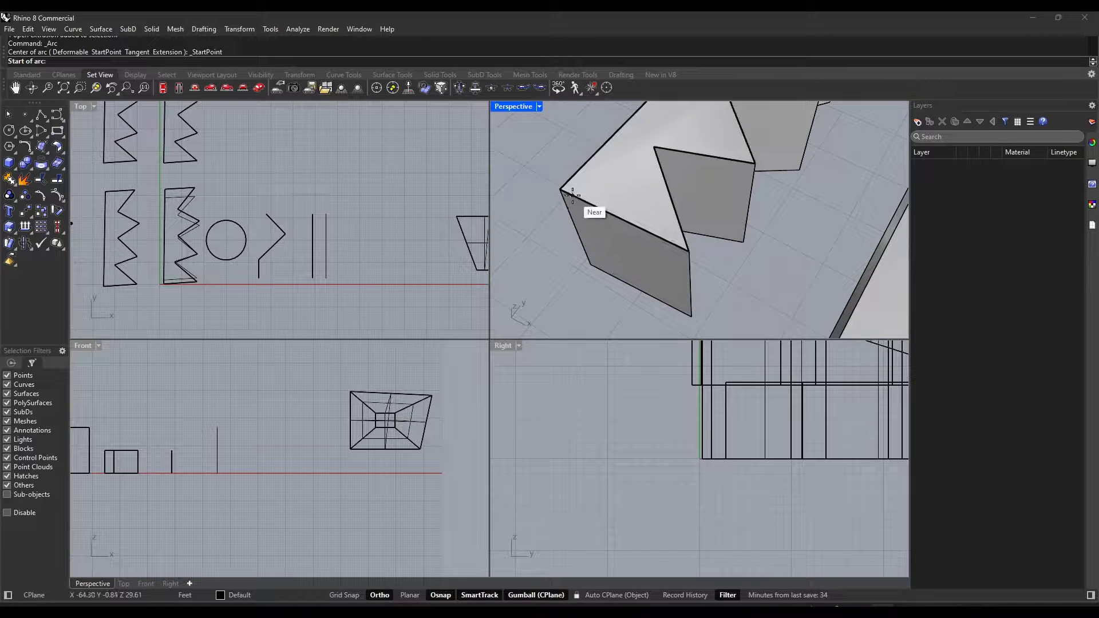
left_click(575, 195)
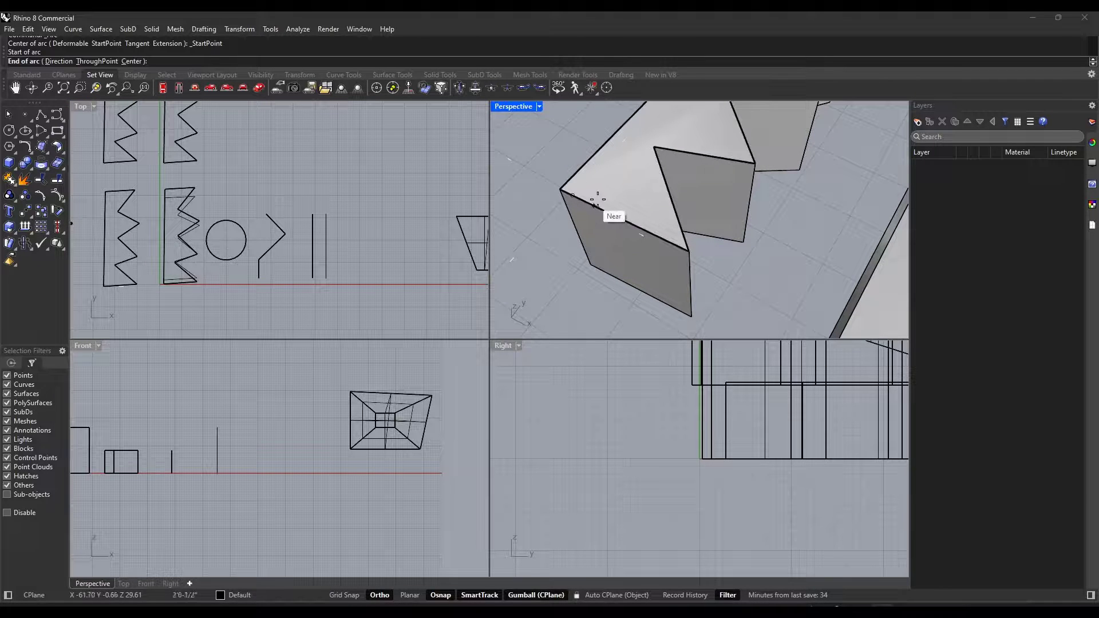
left_click(662, 170)
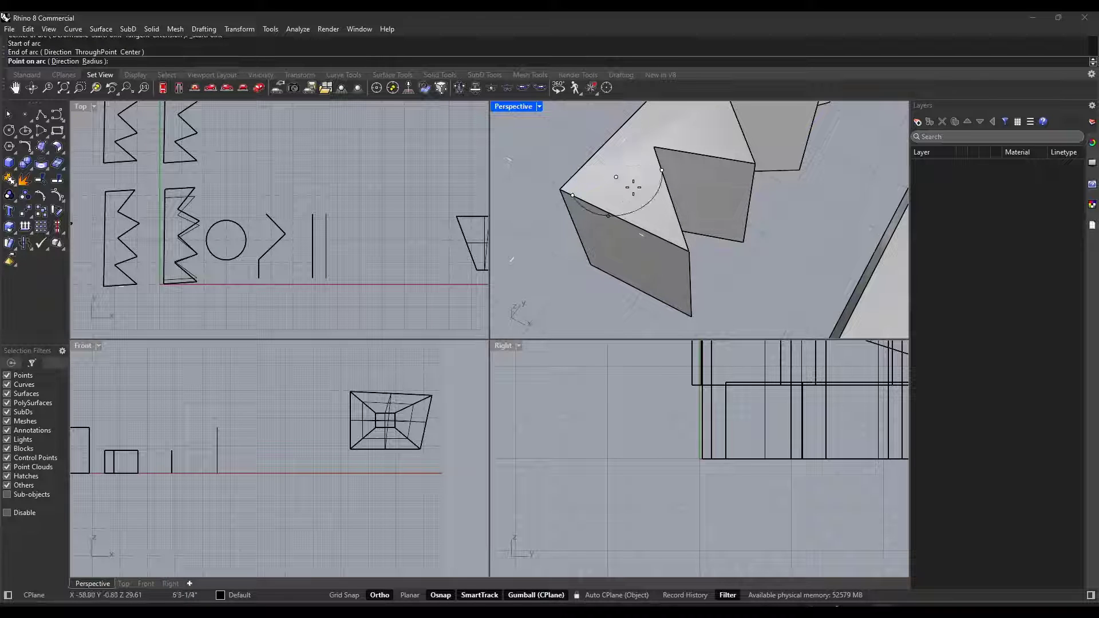
scroll(636, 184, "up", 4)
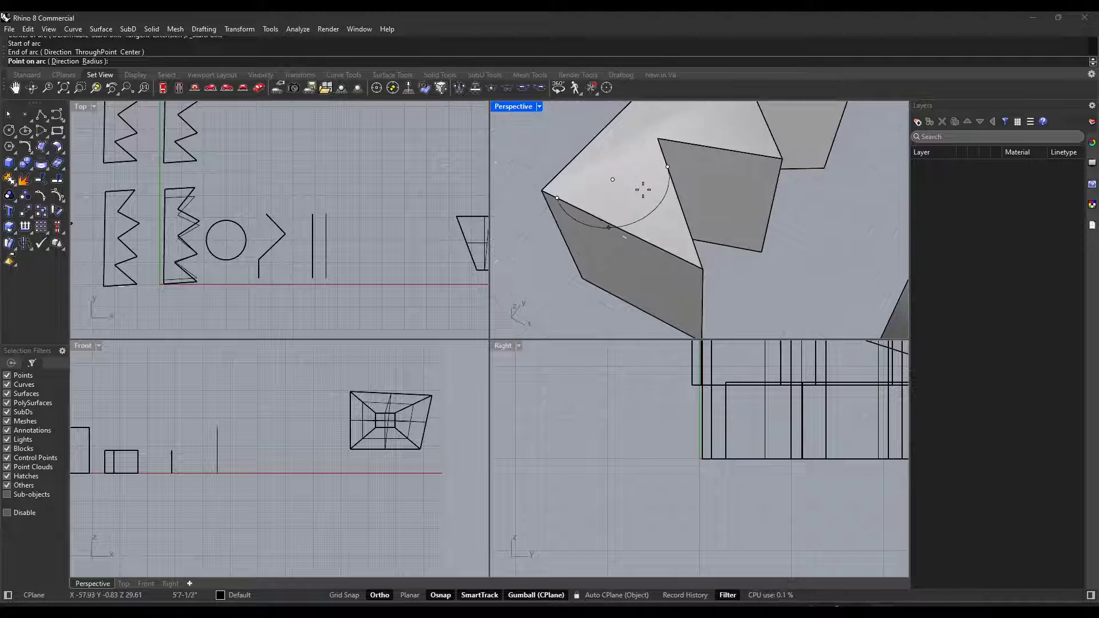
left_click(588, 166)
scroll(618, 160, "down", 3)
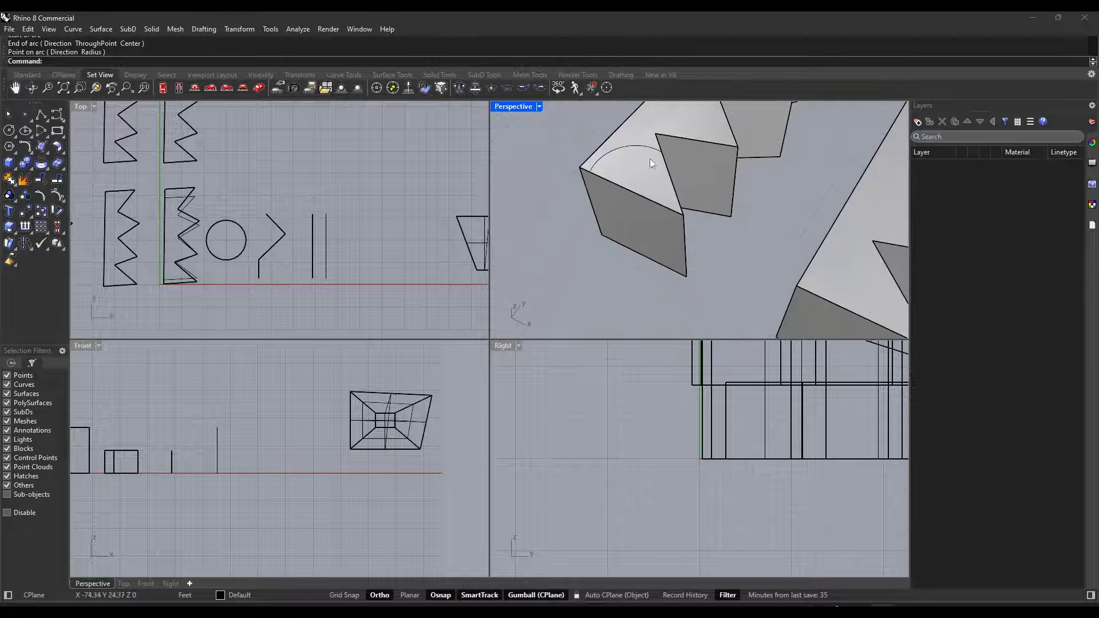
scroll(658, 153, "up", 4)
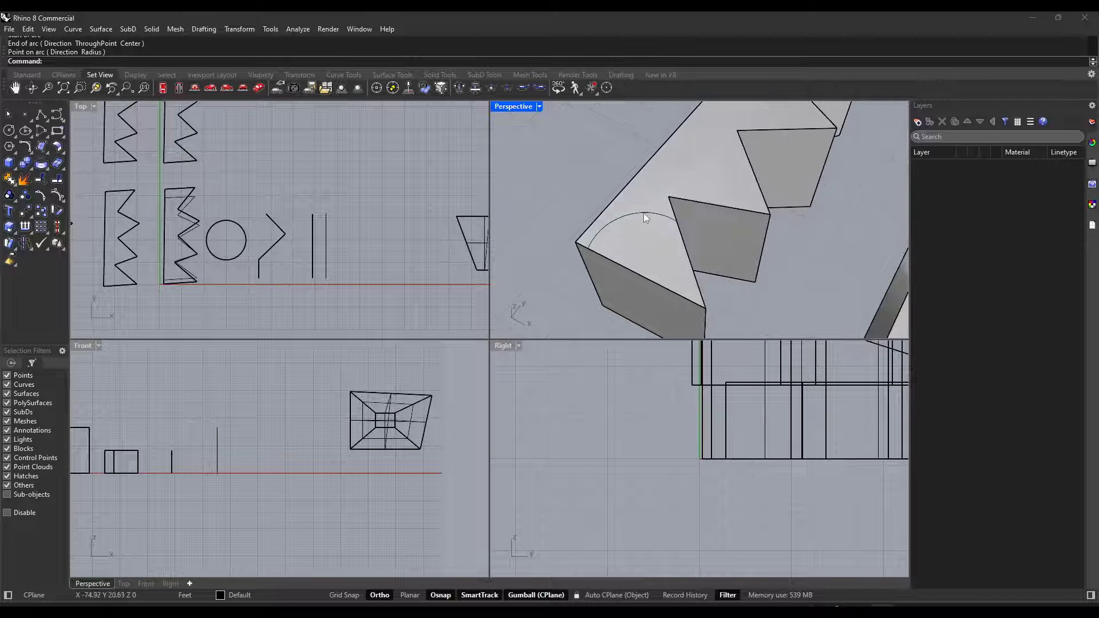
- Check the selection of the zigzag block and its overlapping arc, leaving nothing selected
left_click(644, 215)
key("Escape")
left_click(585, 226)
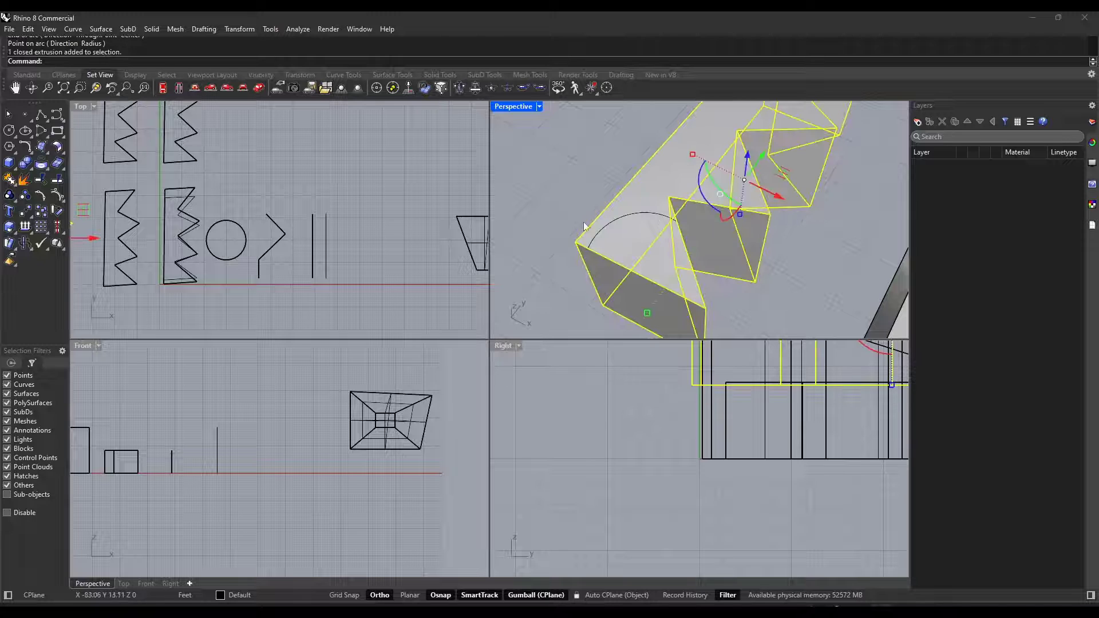
left_click(627, 217)
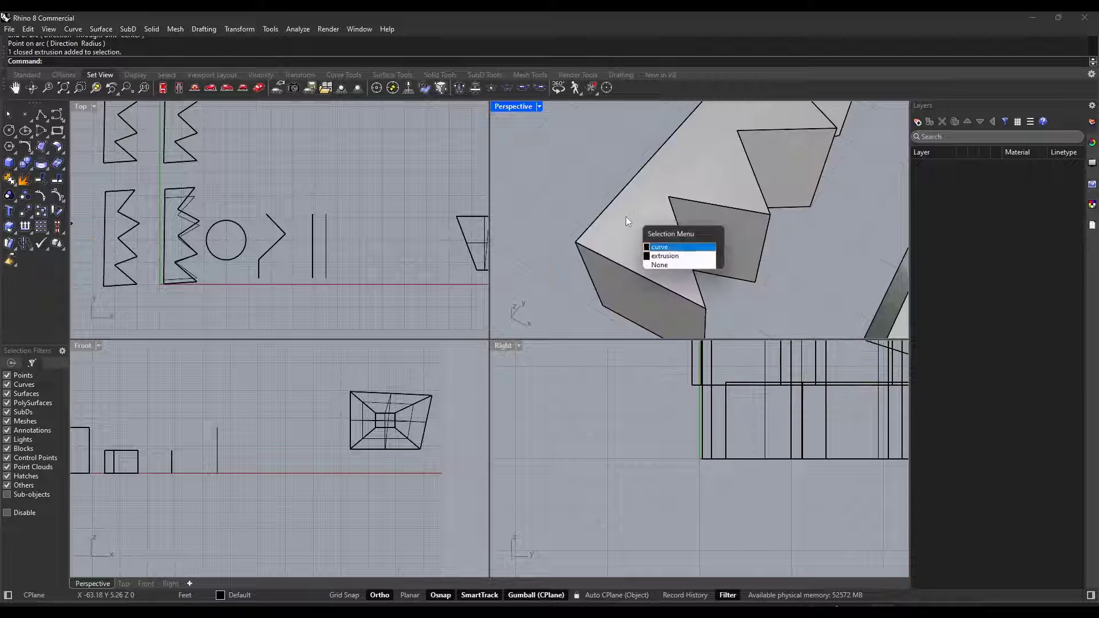
key("Escape")
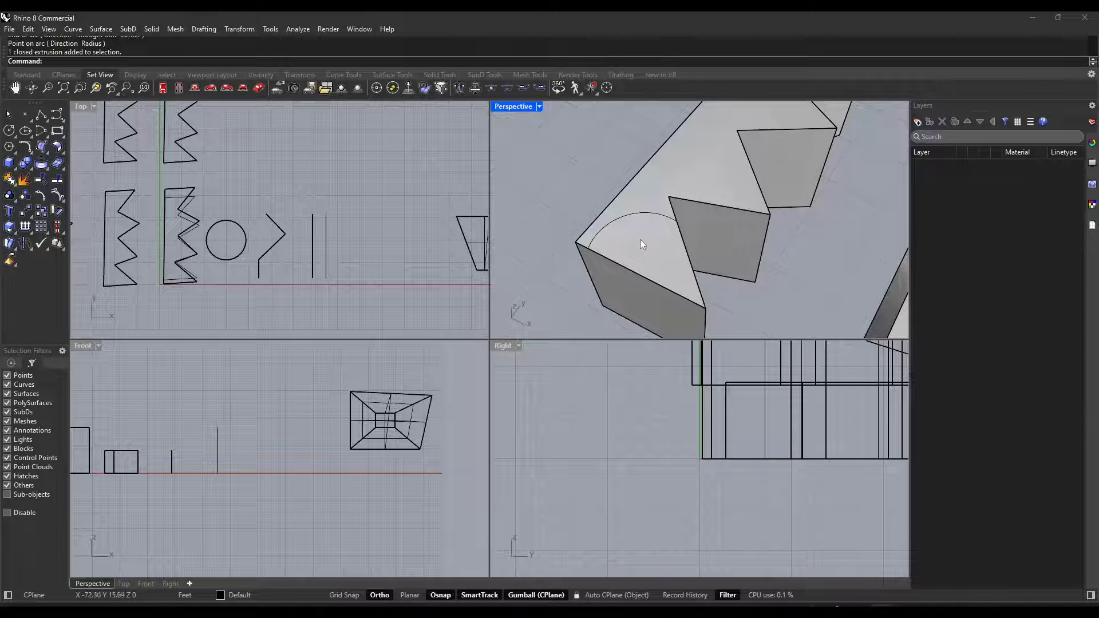
right_click_drag(640, 239, 656, 238)
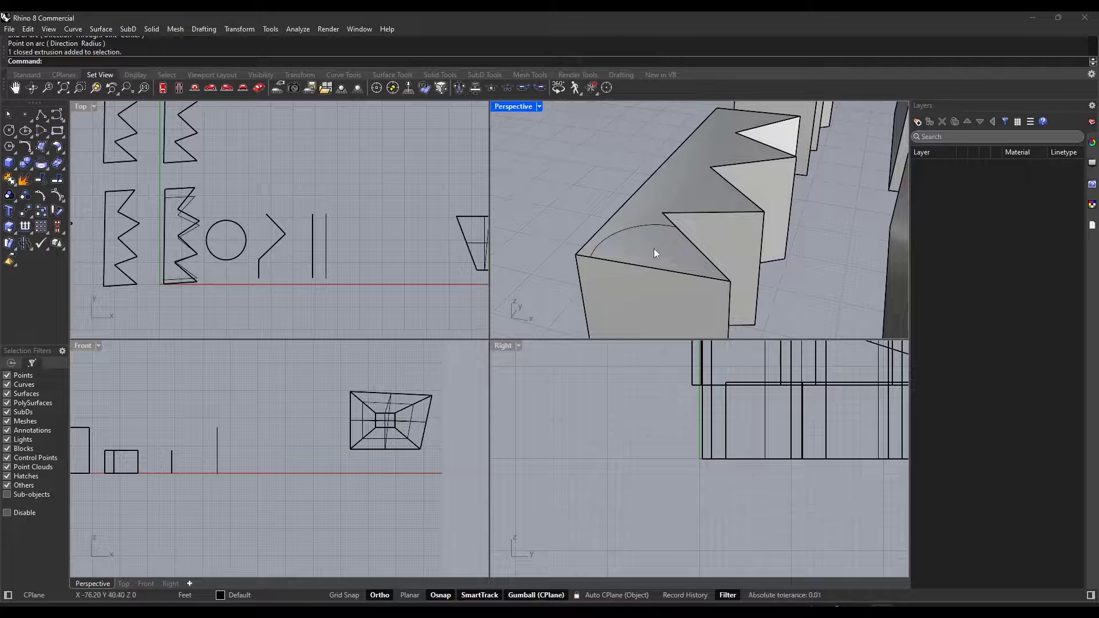
- Try moving the zigzag block's whole top face downward freehand, undo the move and clear the selection
left_click(654, 248)
left_click_drag(720, 150, 744, 256)
right_click_drag(745, 256, 650, 225)
key("ctrl+z")
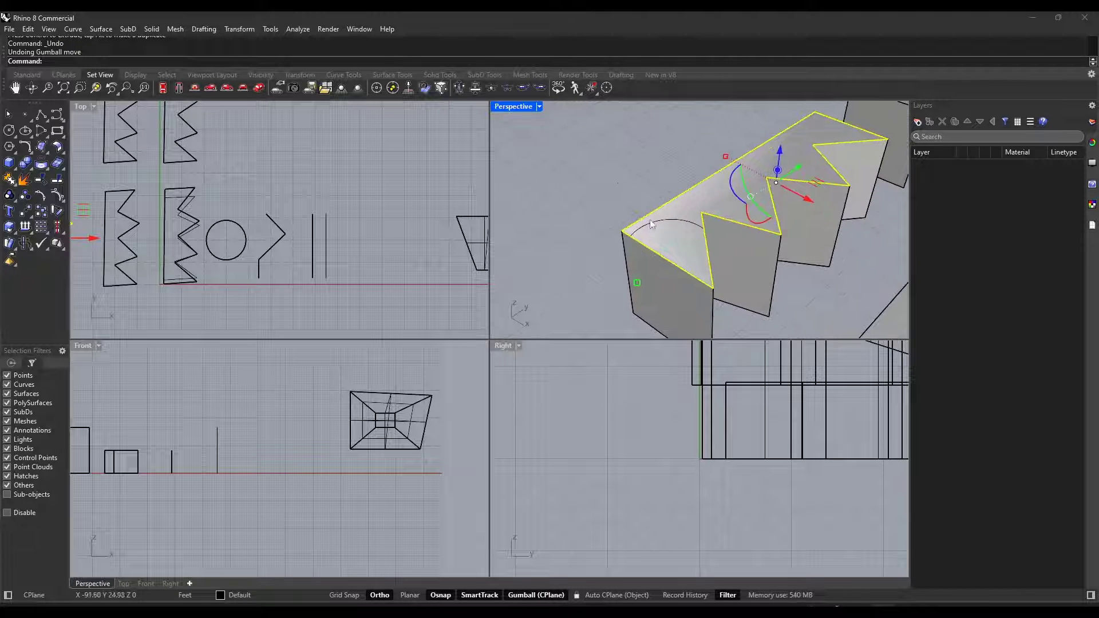
left_click(617, 183)
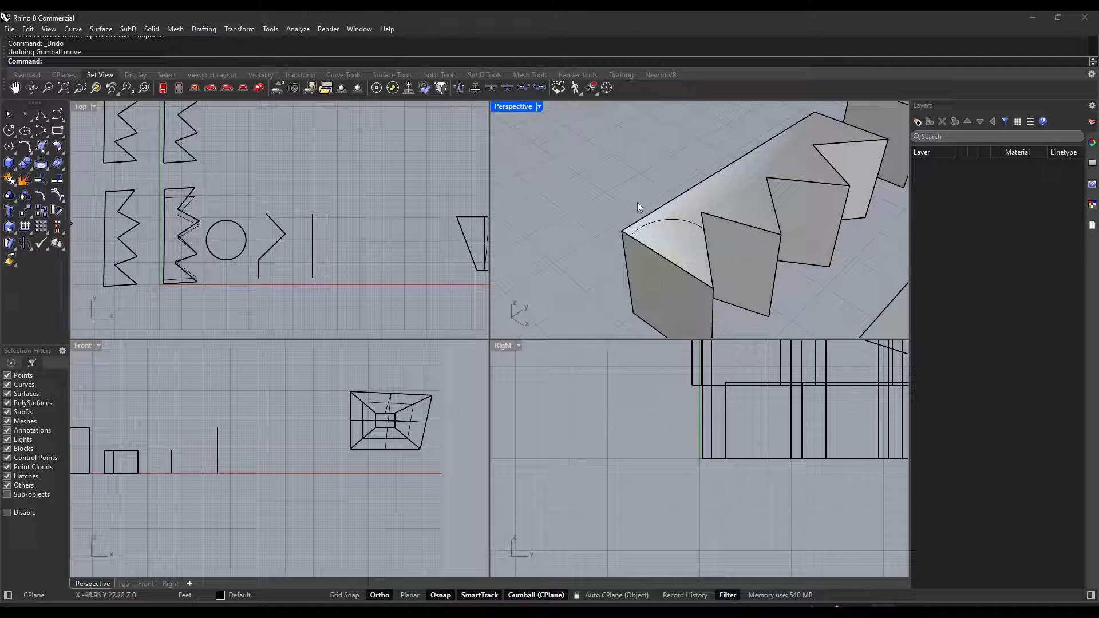
- Split the zigzag block's top face with SplitFace, using the SelCurves option and the arc as the split curve
type("Split")
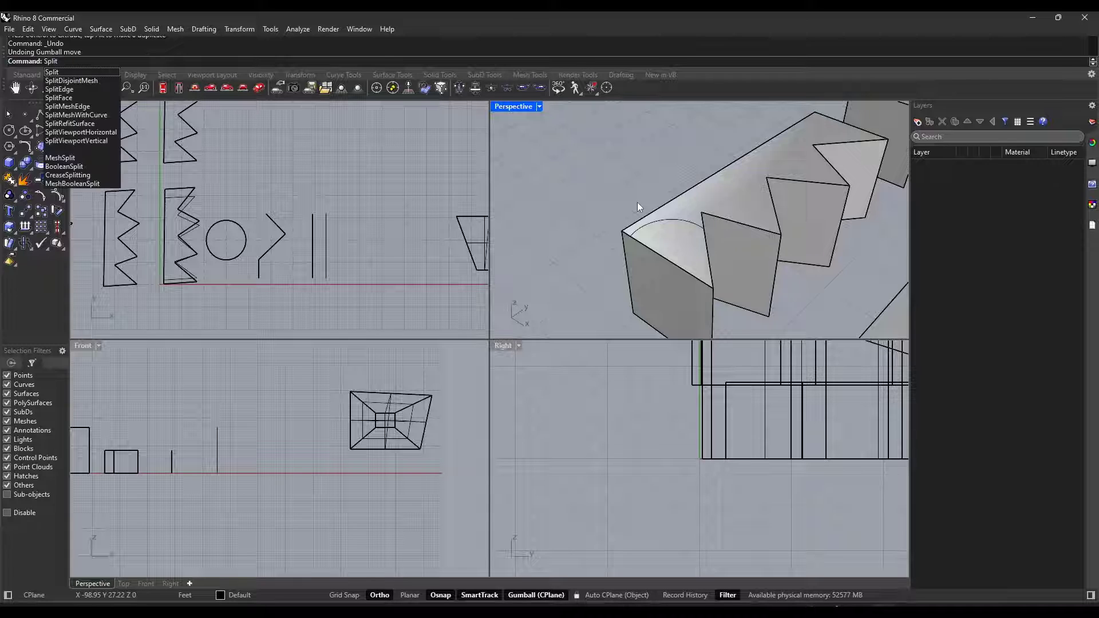
key("Down")
key("Down")
key("Down")
key("Return")
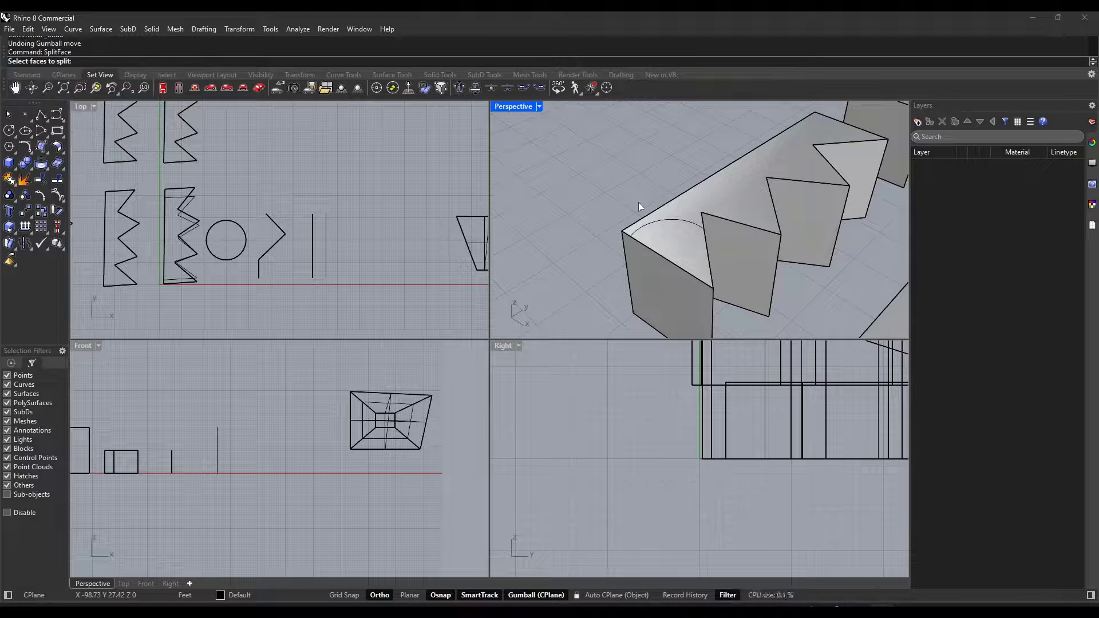
left_click(684, 248)
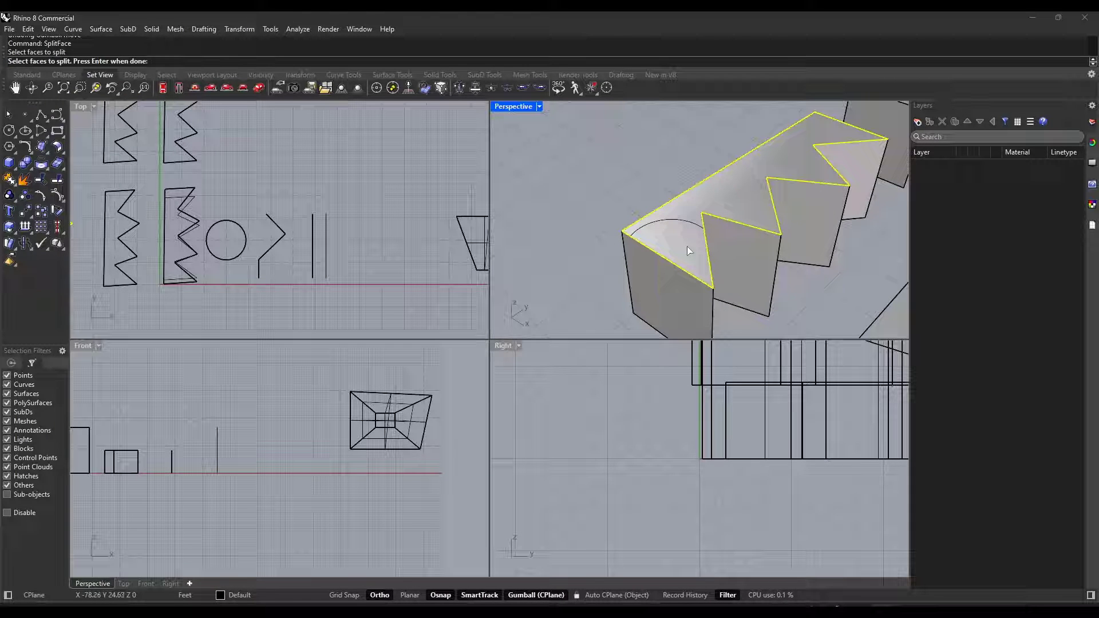
key("Return")
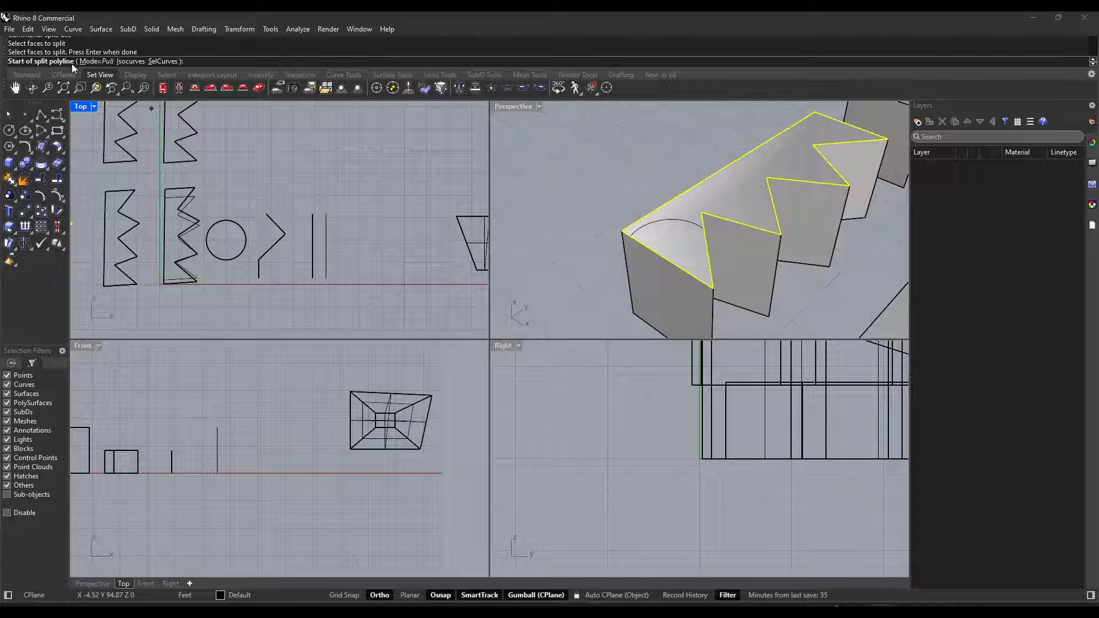
left_click(162, 62)
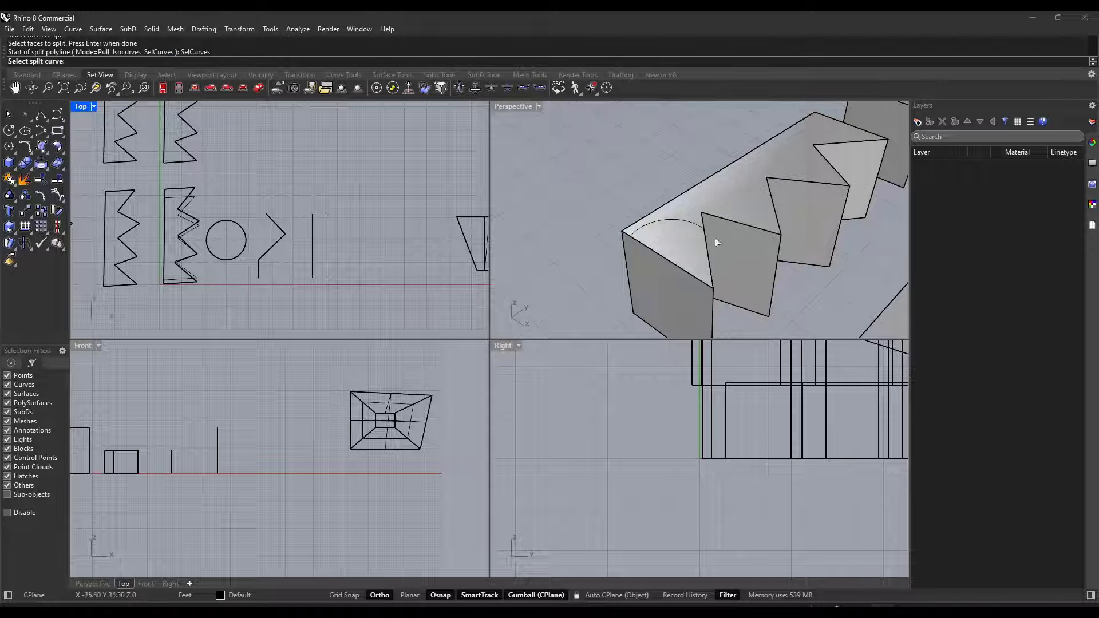
left_click(688, 226)
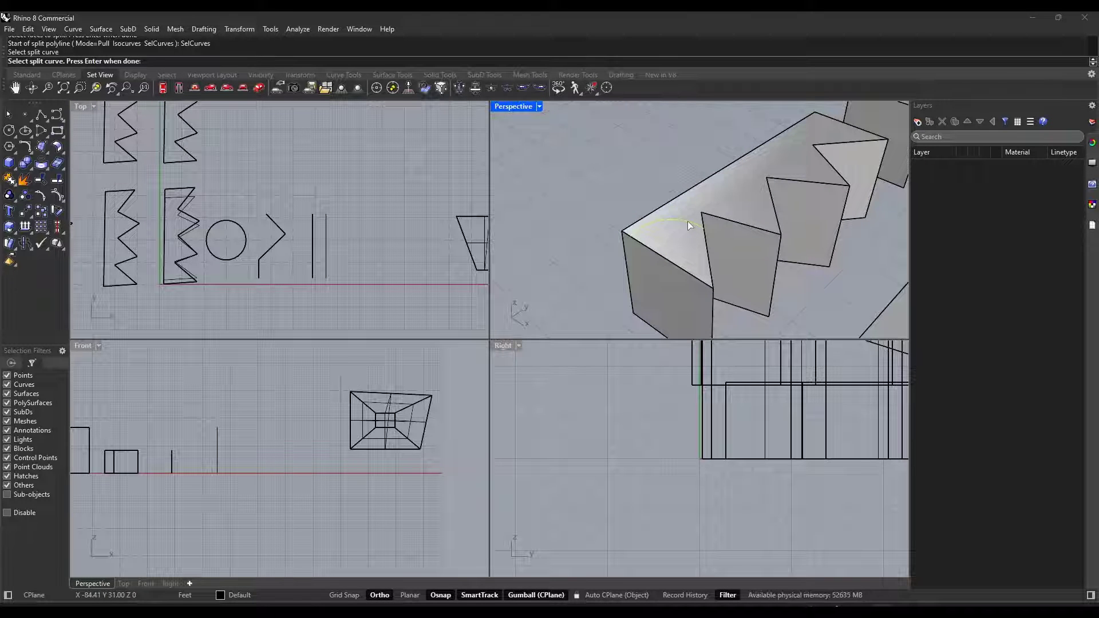
key("Return")
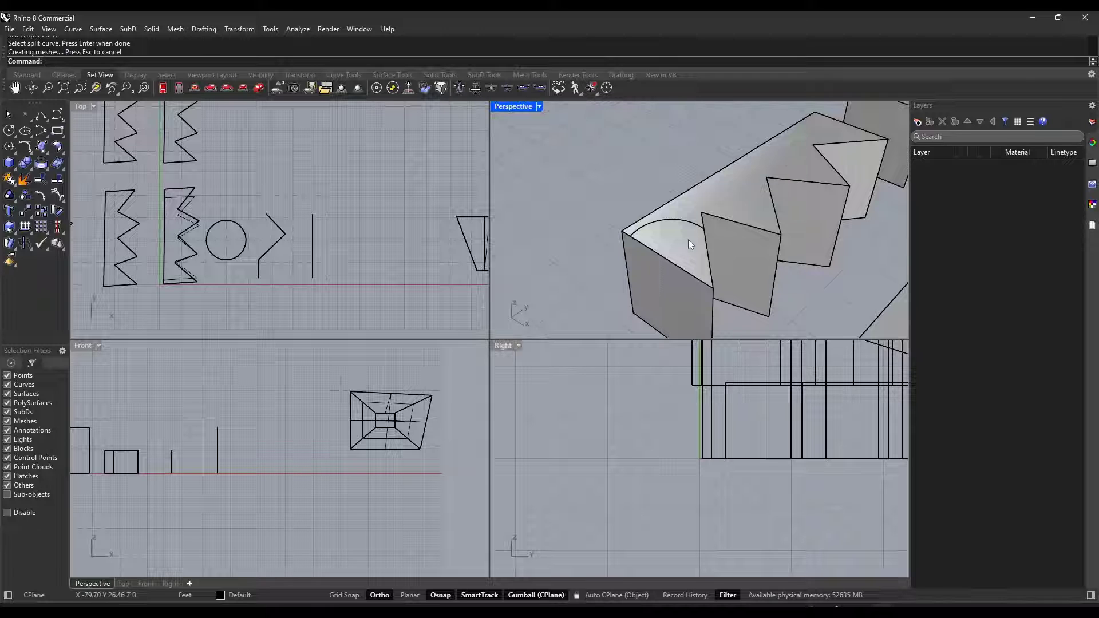
- Select only the arc-bounded part of the split top face, try lowering it freehand and undo that move
key("ctrl+shift")
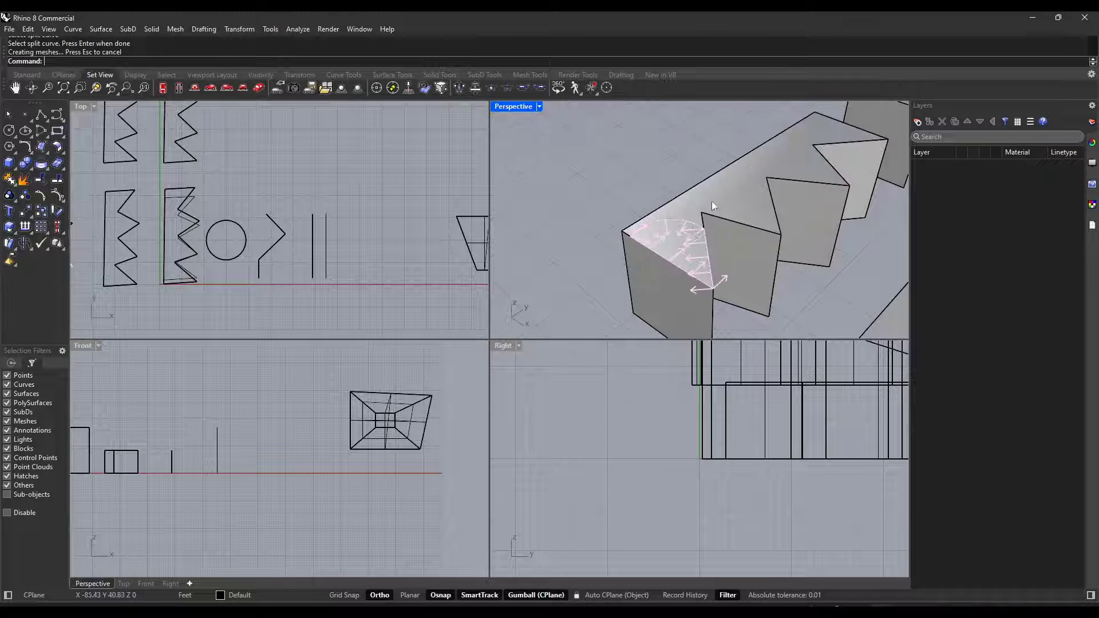
left_click(684, 248, "ctrl+shift")
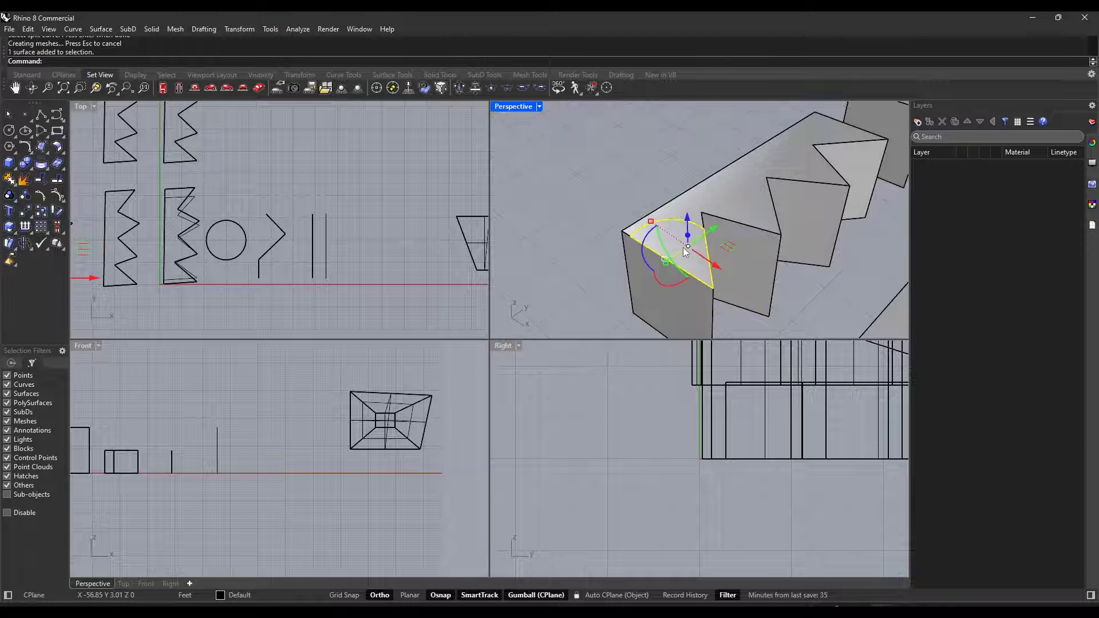
left_click_drag(688, 221, 687, 254)
right_click_drag(689, 258, 793, 207)
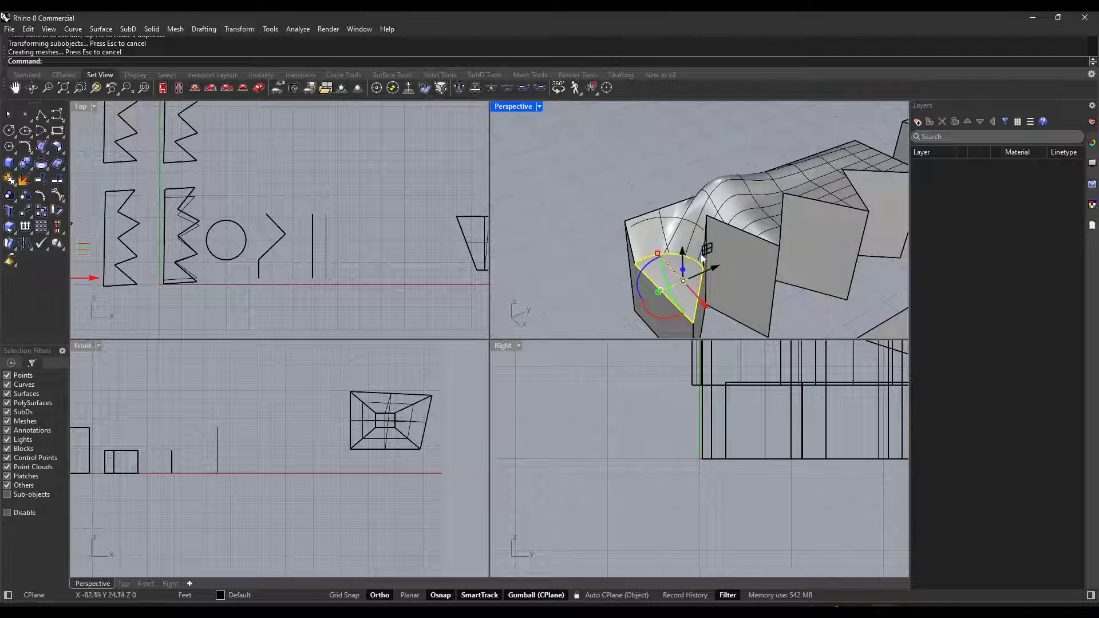
key("ctrl+z")
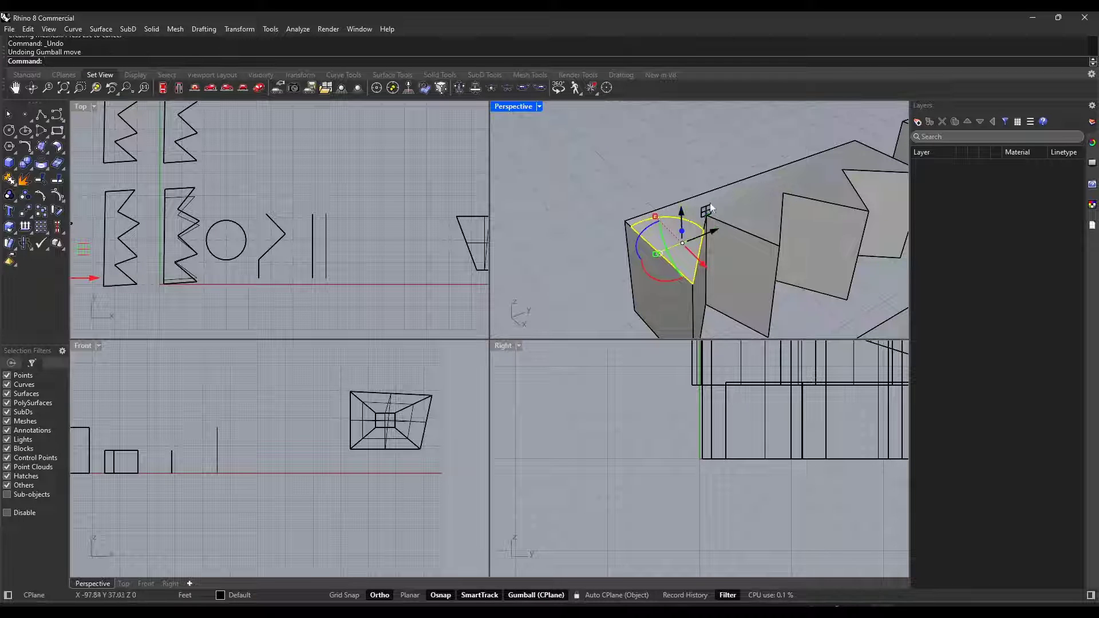
- PushPull the selected arc-bounded face 20'-0" down to the block's bottom corner to cut that portion away
right_click_drag(621, 227, 683, 220)
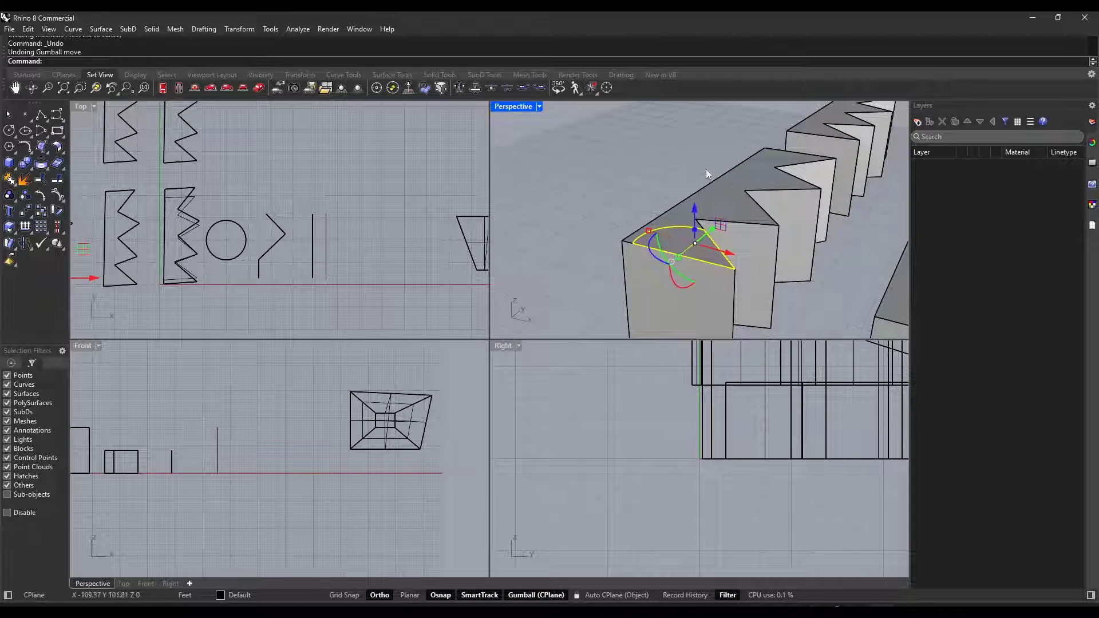
right_click_drag(705, 169, 708, 224)
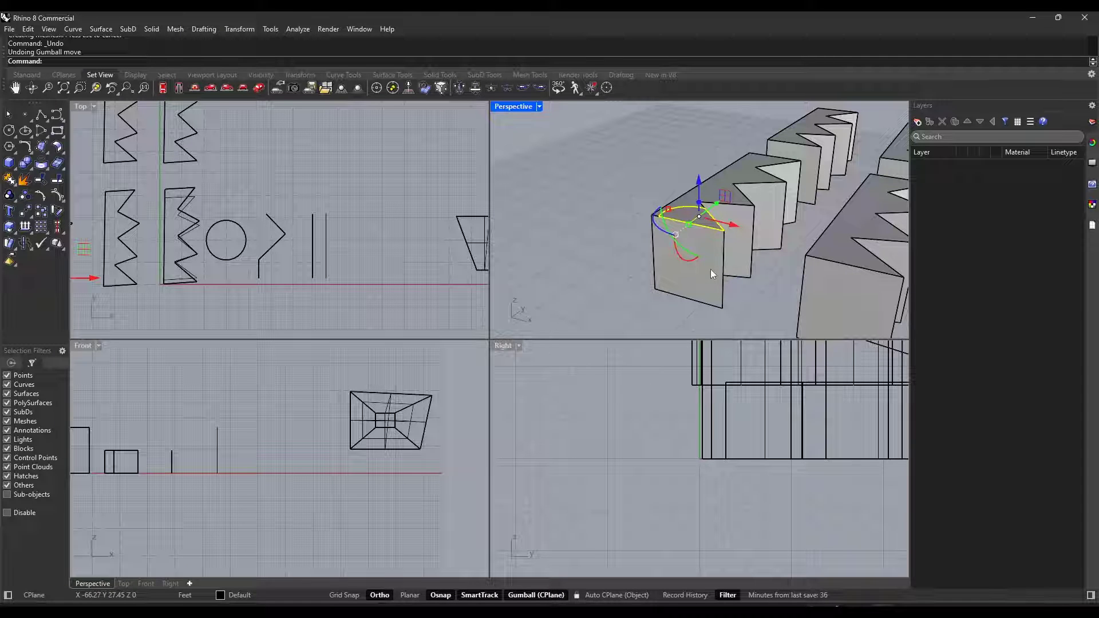
type("PushPull")
key("Return")
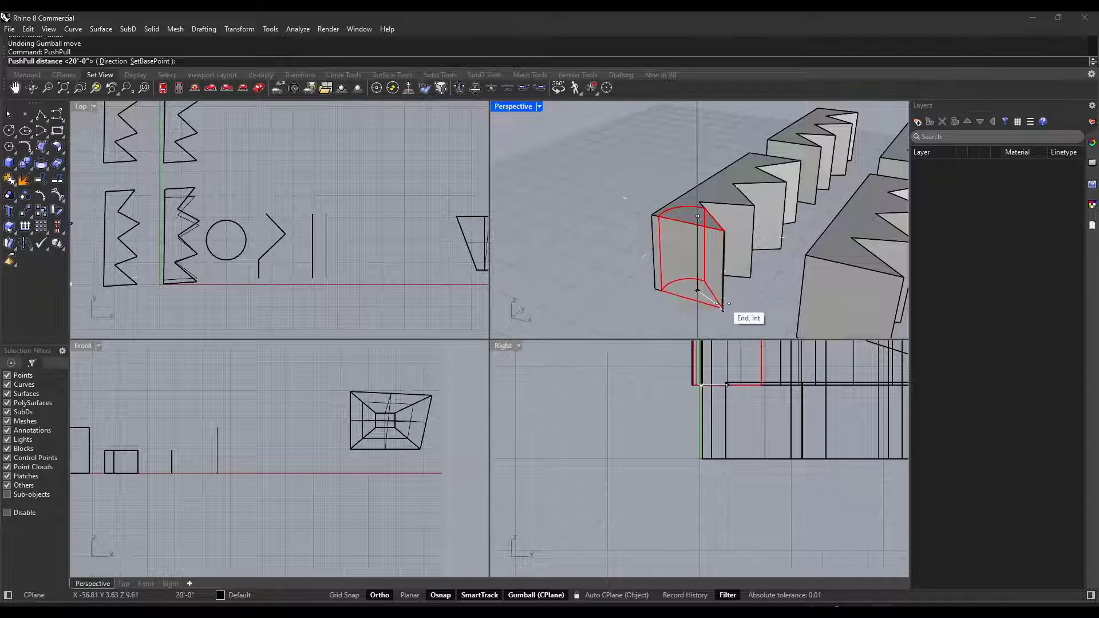
left_click(723, 308)
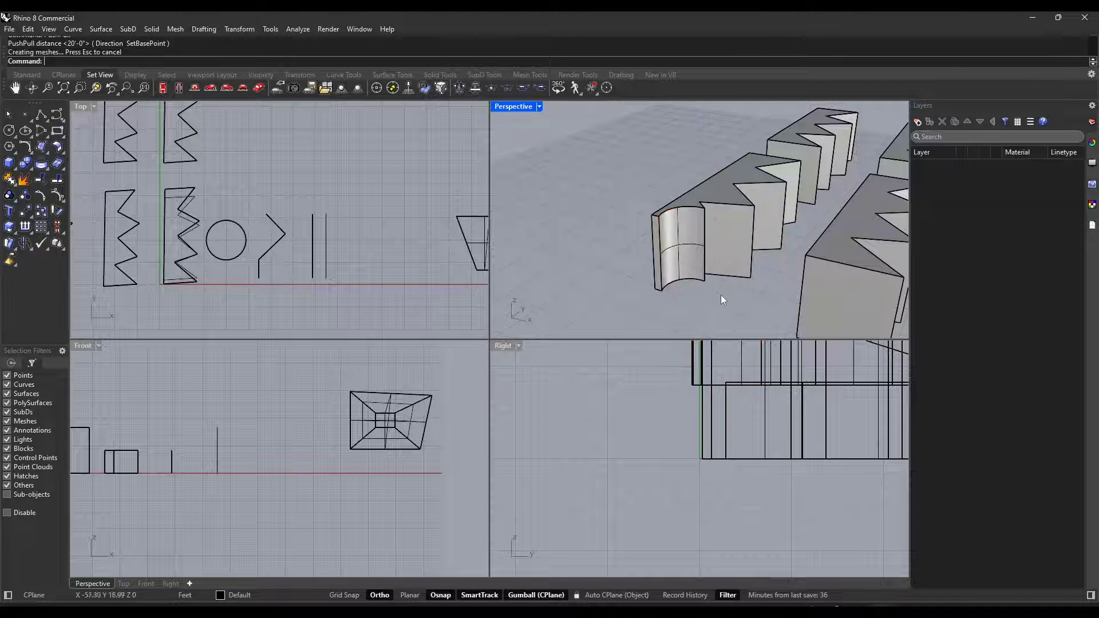
- Select the cut zigzag block to inspect it as one solid from several angles, and deselect it
right_click_drag(719, 295, 685, 299)
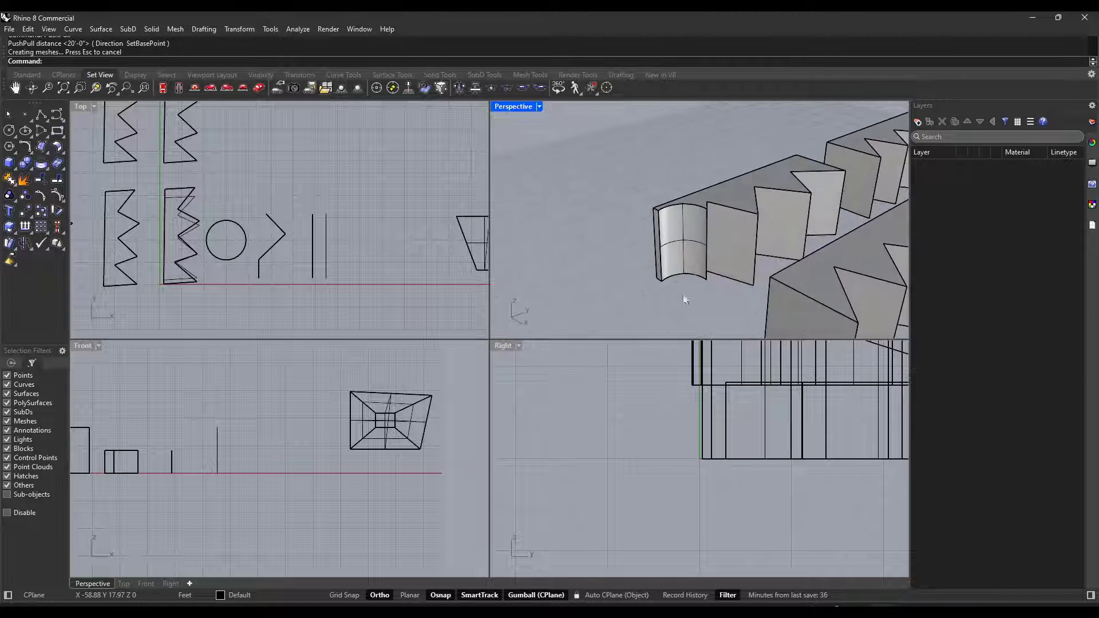
left_click(688, 235)
mouse_move(686, 228)
right_mouse_down()
mouse_move(803, 238)
mouse_move(744, 253)
mouse_move(682, 223)
right_mouse_up()
left_click(645, 183)
right_click_drag(646, 183, 703, 218)
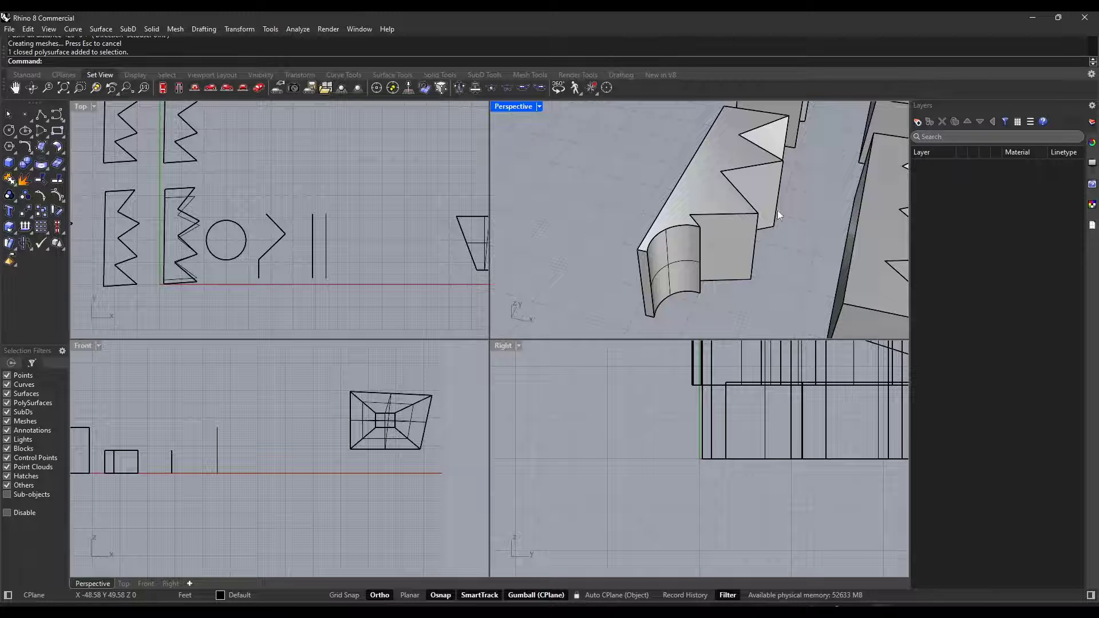
- Draw a freehand rectangle on the ground in the empty area beyond the tapered solid
scroll(671, 227, "down", 4)
scroll(644, 194, "down", 6)
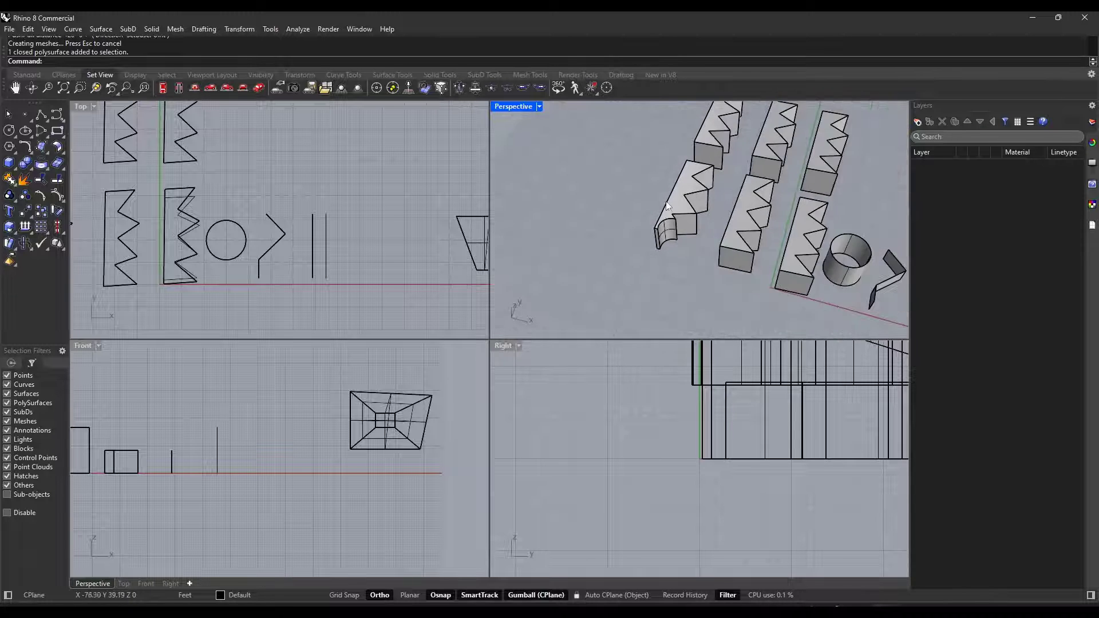
scroll(636, 191, "down", 3)
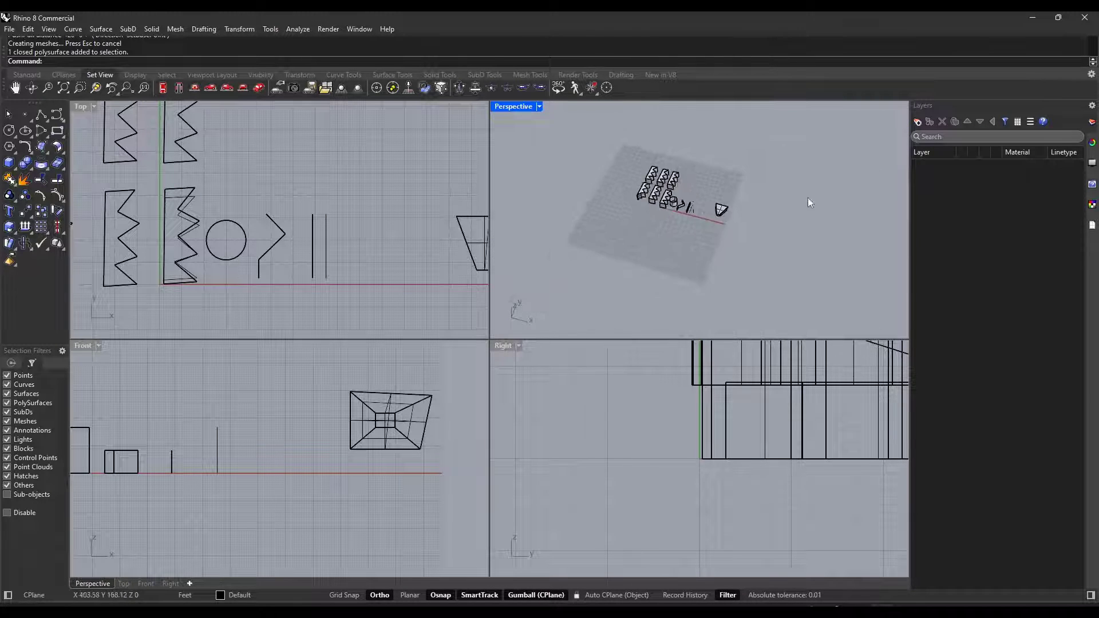
scroll(808, 198, "up", 4)
type("Rectangle")
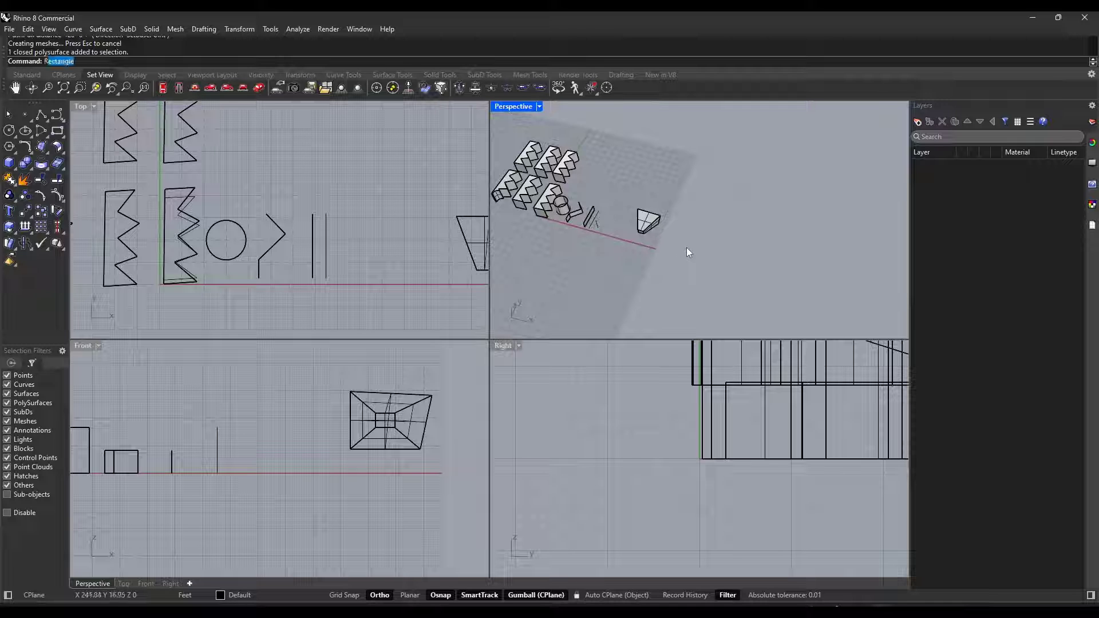
key("Return")
left_click(684, 251)
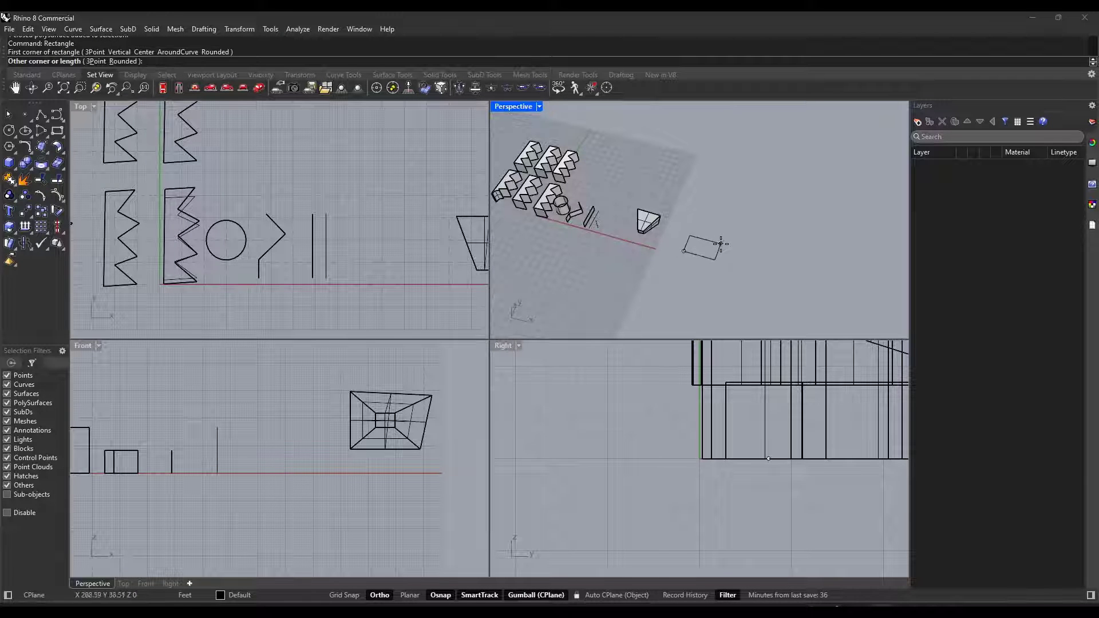
left_click(723, 245)
- Extrude the new rectangle upward with ExtrudeCrv into a solid box of freehand height
scroll(721, 258, "up", 3)
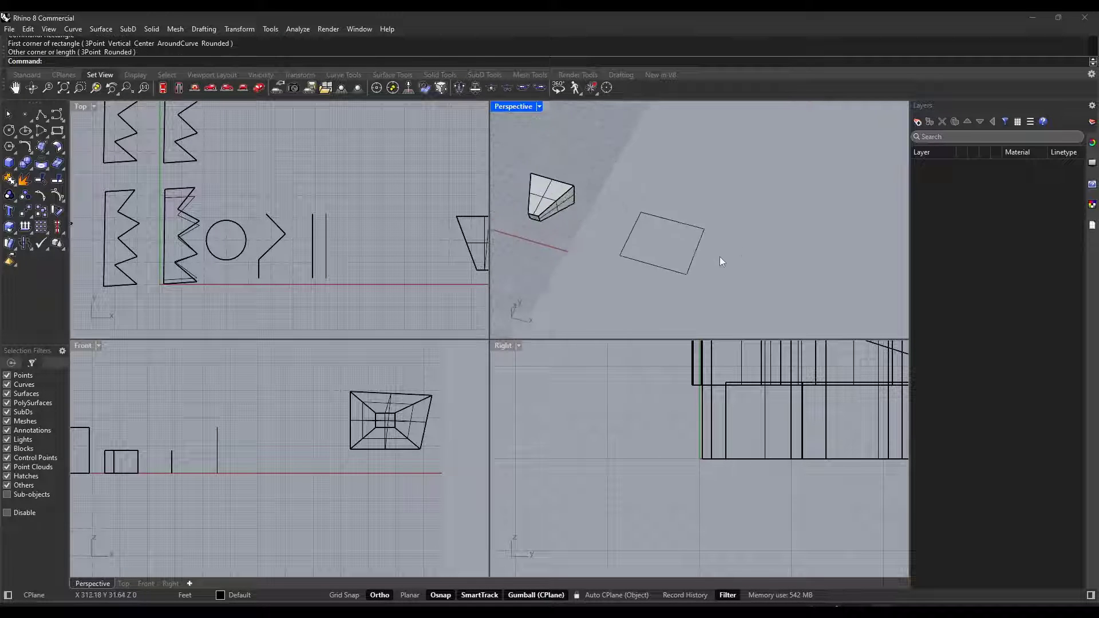
scroll(720, 257, "up", 2)
type("ExtrudeCrv")
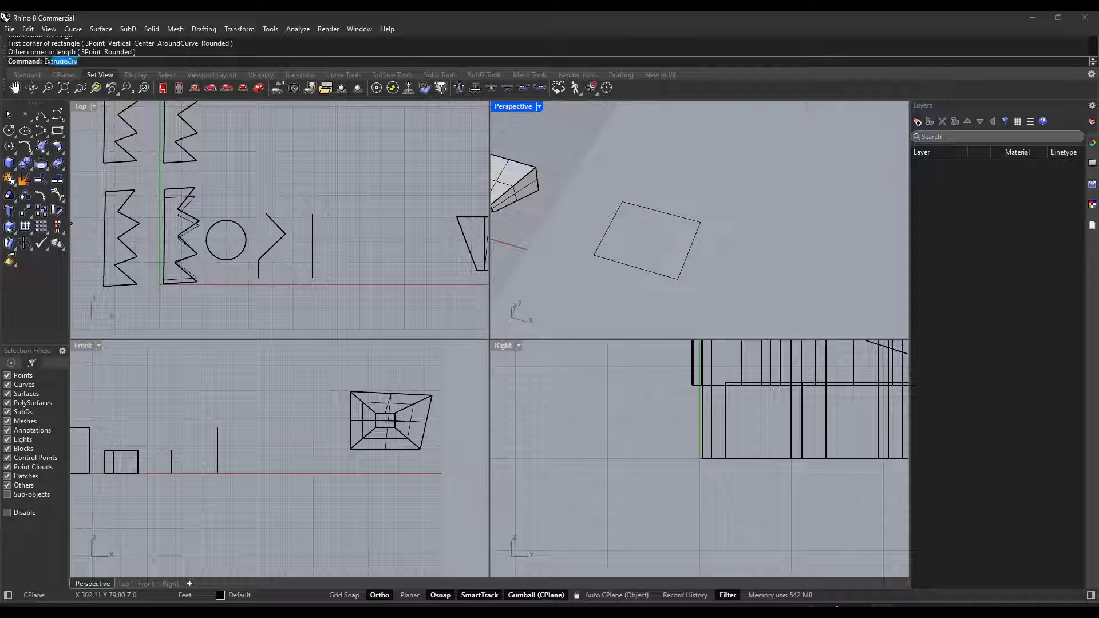
key("Return")
left_click(693, 252)
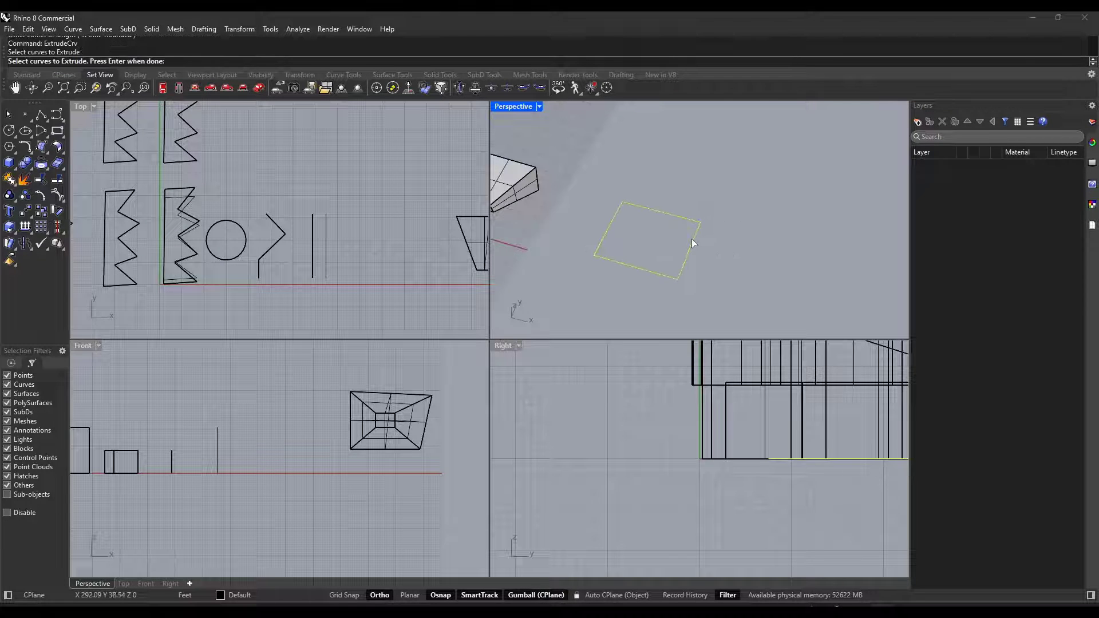
key("Return")
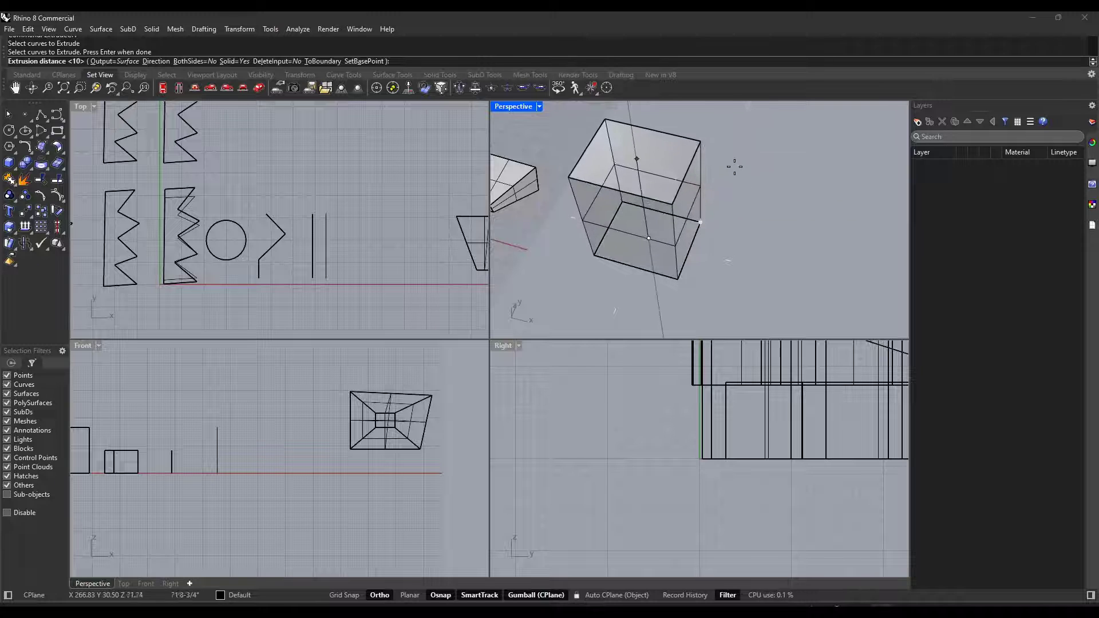
left_click(723, 198)
- Select only the box's large front face as a sub-object so the Auto CPlane aligns to it
right_click_drag(742, 235, 658, 176)
scroll(664, 180, "up", 5)
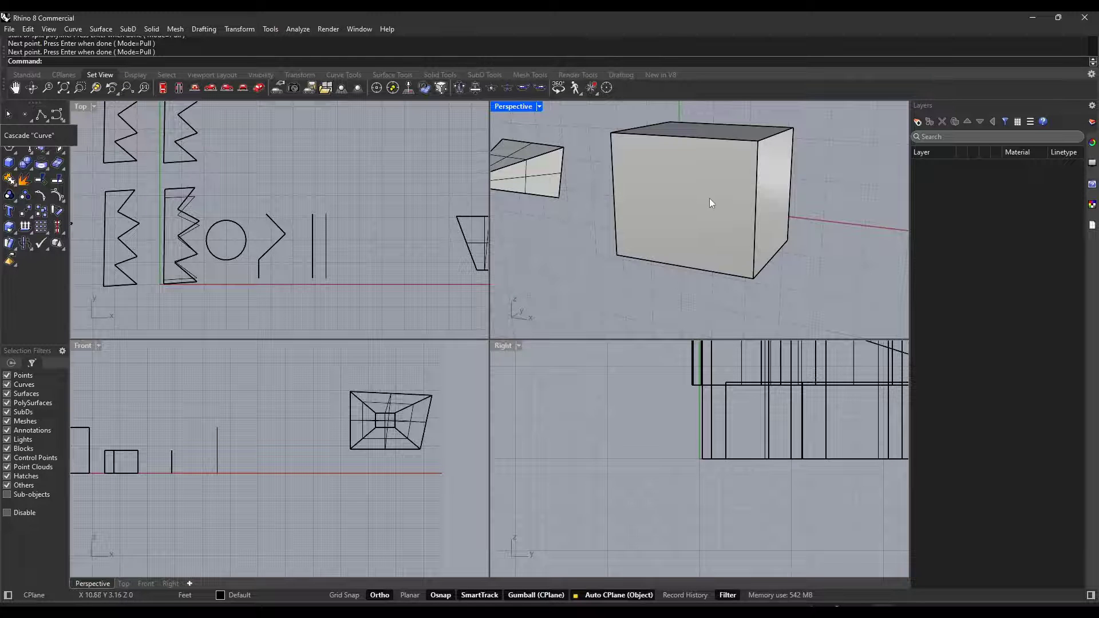
mouse_move(709, 198)
right_mouse_down()
mouse_move(615, 197)
mouse_move(692, 198)
right_mouse_up()
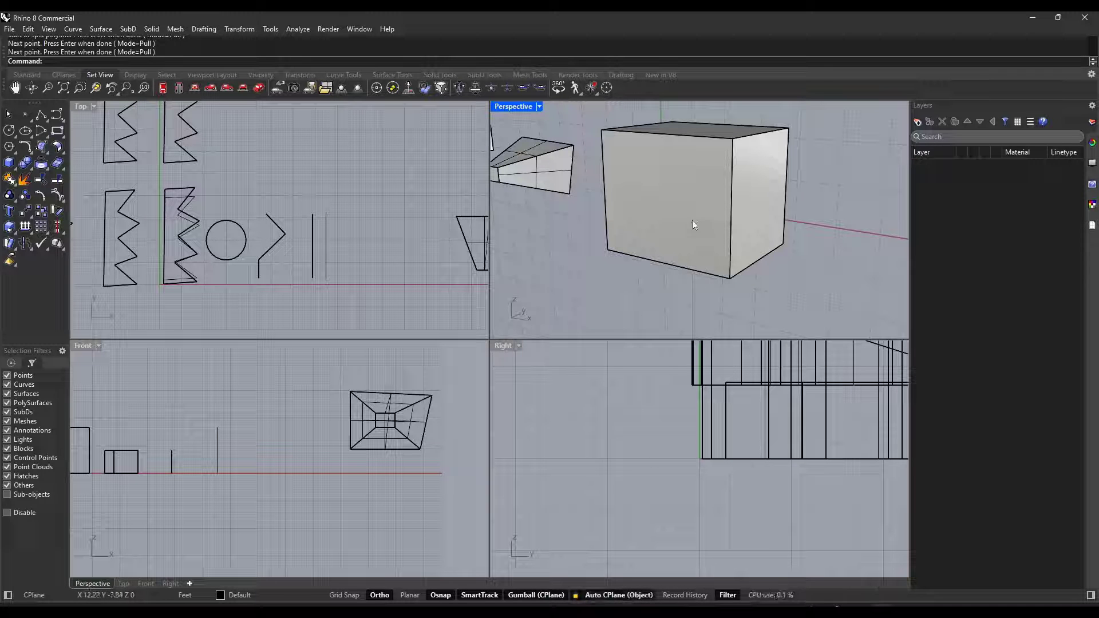
left_click(685, 194, "ctrl+shift")
right_click_drag(686, 195, 459, 159)
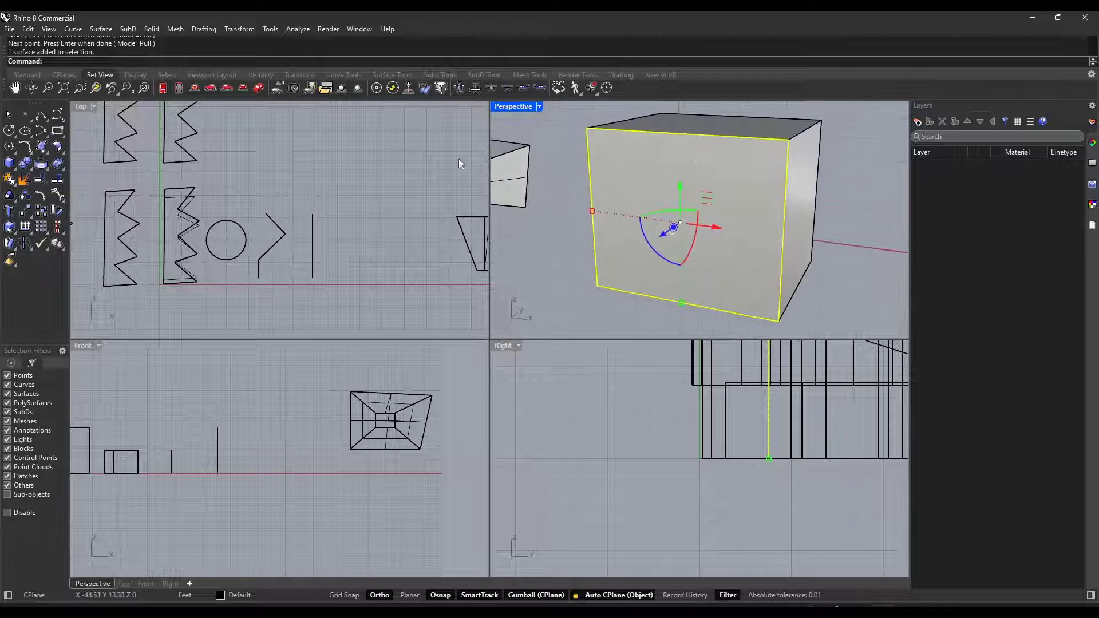
- Draw a five-segment zigzag polyline on the selected front face, from its upper edge down to the lower corner shared with the adjacent side face
left_click(41, 114)
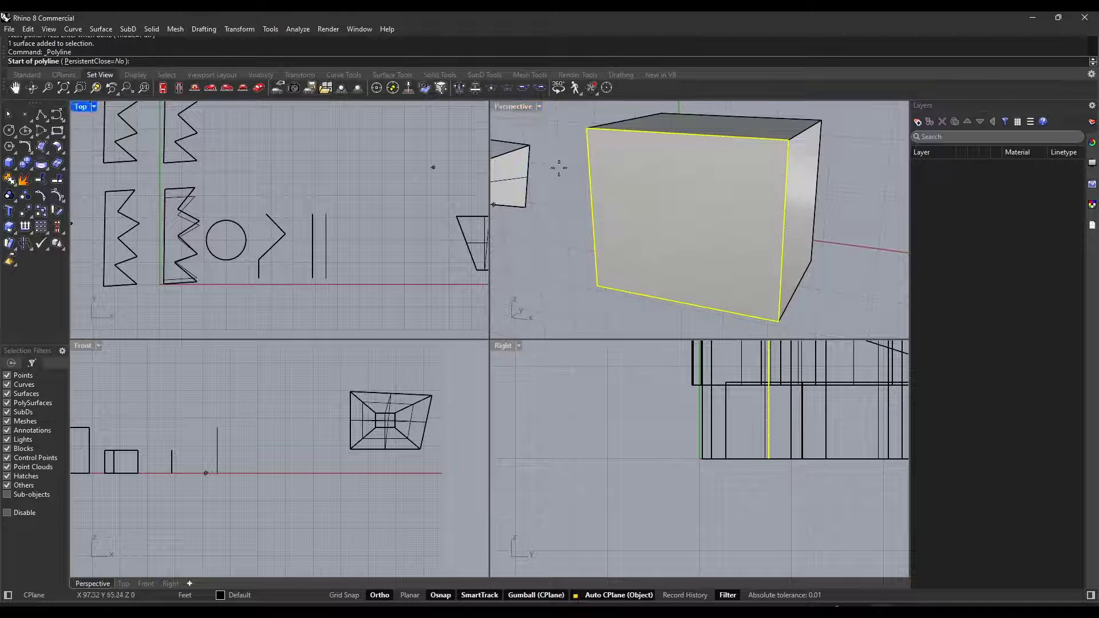
left_click(696, 135)
left_click(737, 167)
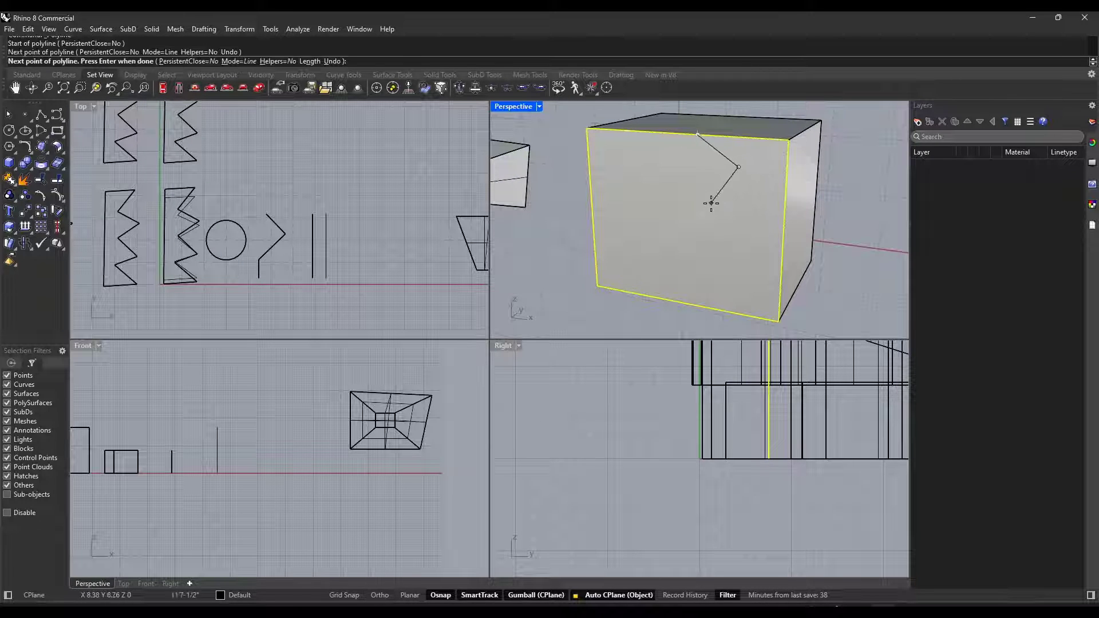
left_click(711, 204)
left_click(749, 231)
left_click(719, 272)
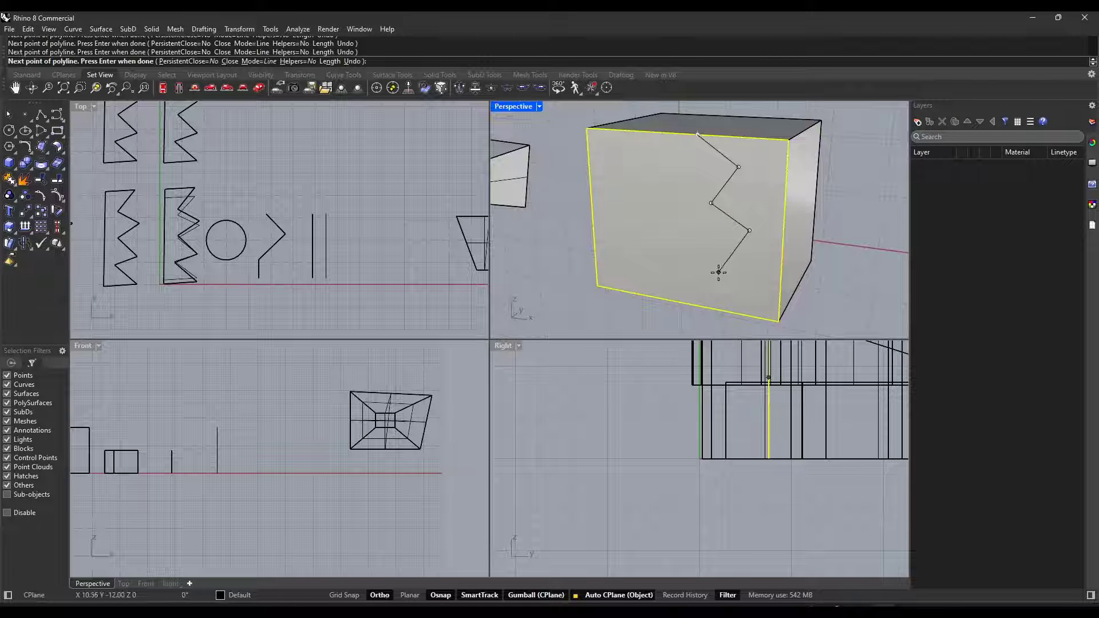
left_click(776, 320)
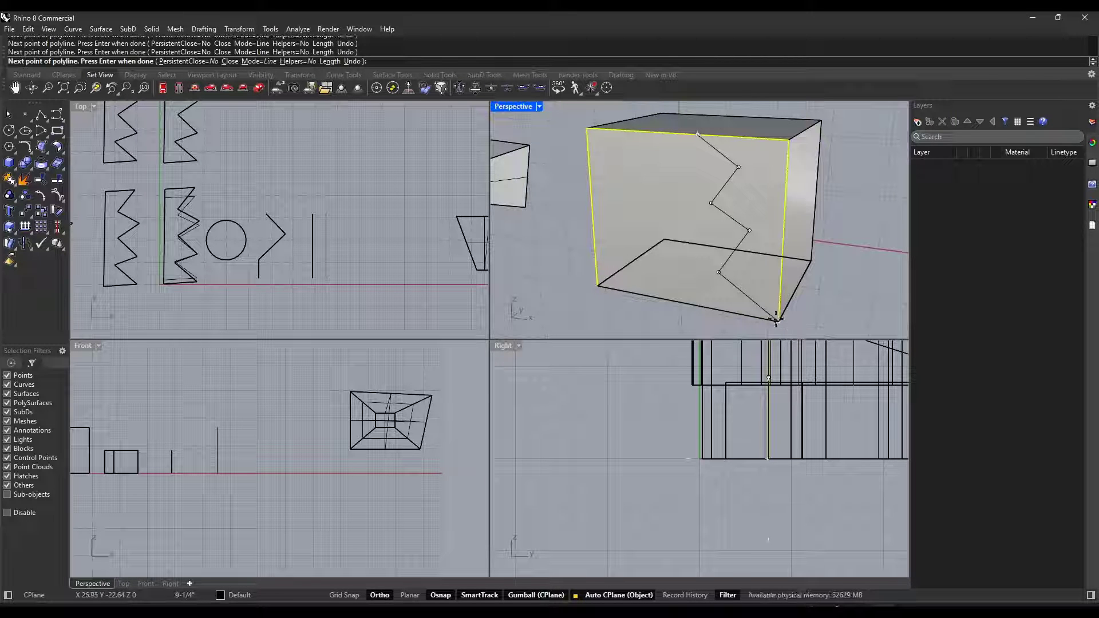
key("Return")
- Split the box's front face with SplitFace, using the SelCurves option and the zigzag polyline as the split curve
right_click_drag(776, 319, 755, 303)
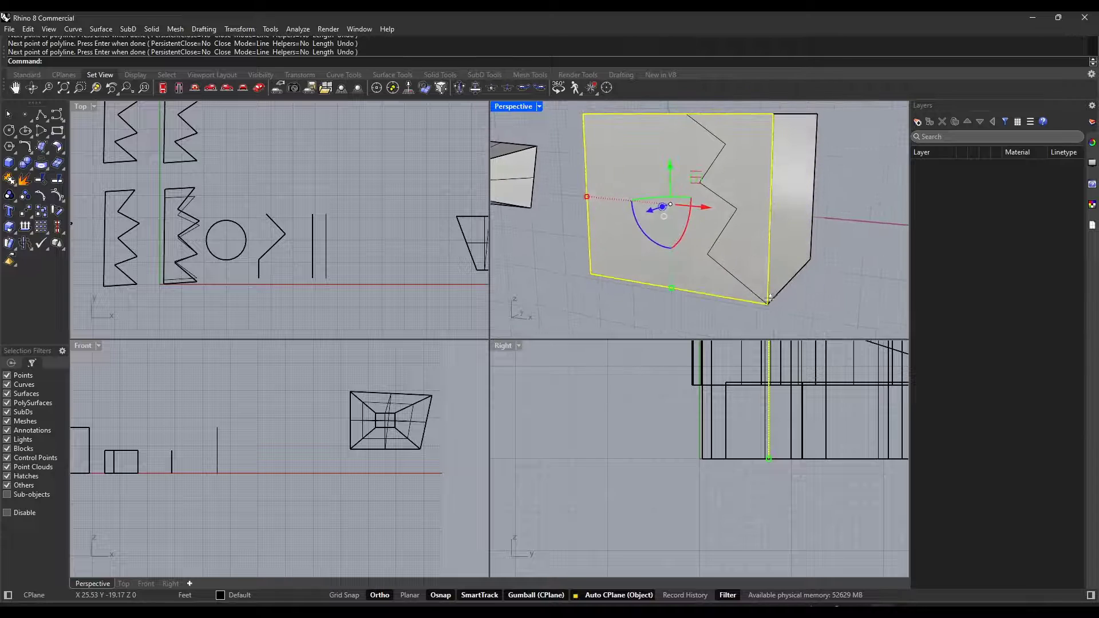
scroll(751, 213, "down", 4)
scroll(798, 166, "up", 2)
type("SplitFace")
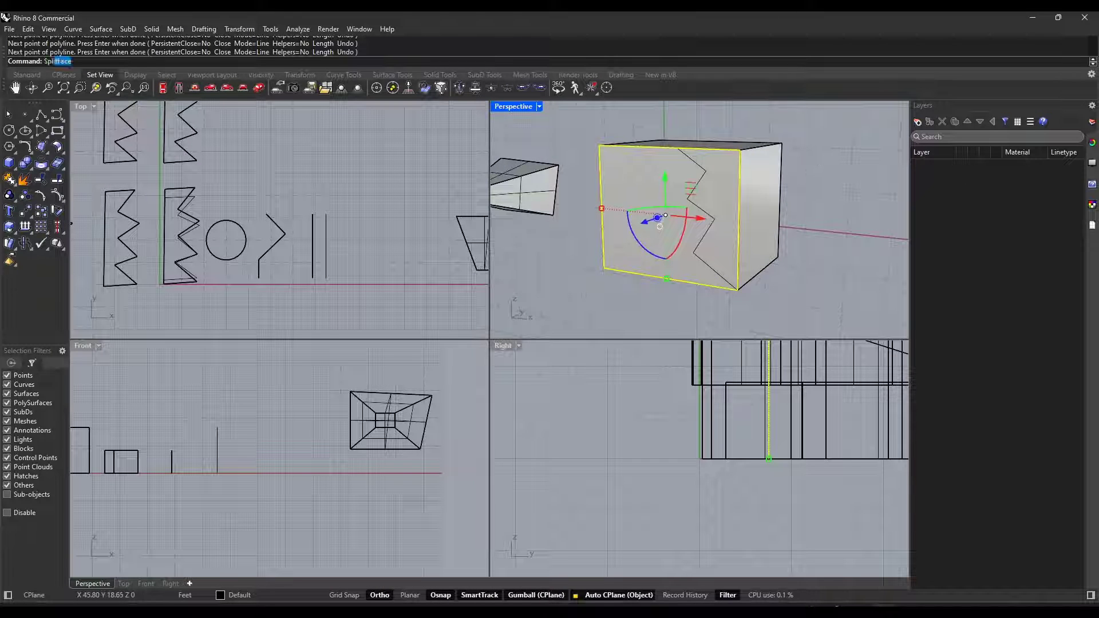
key("Return")
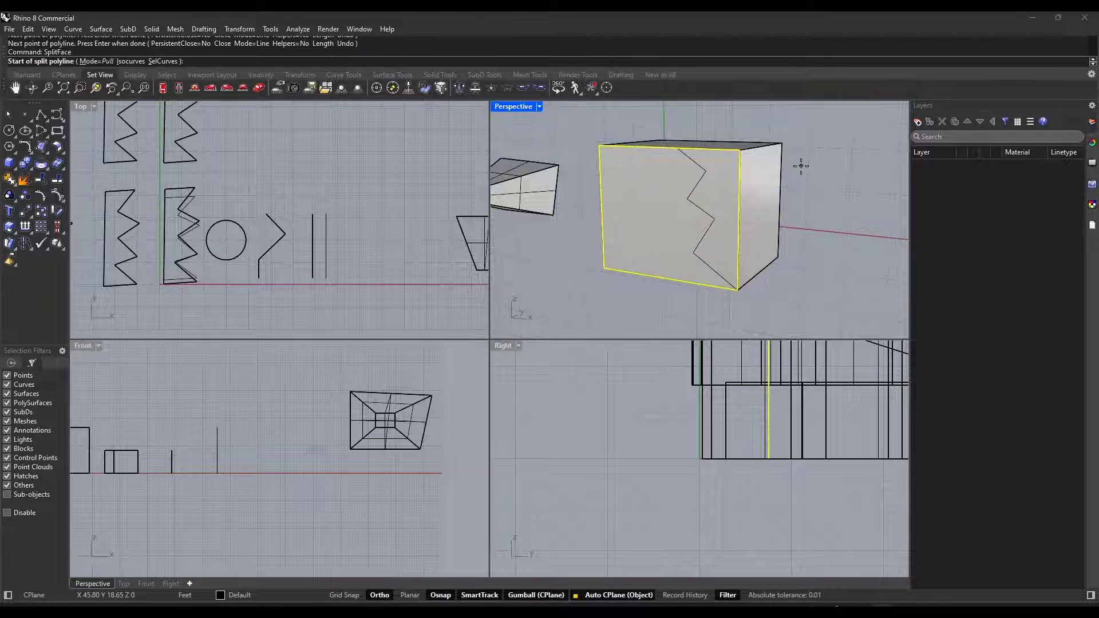
type("s")
key("Return")
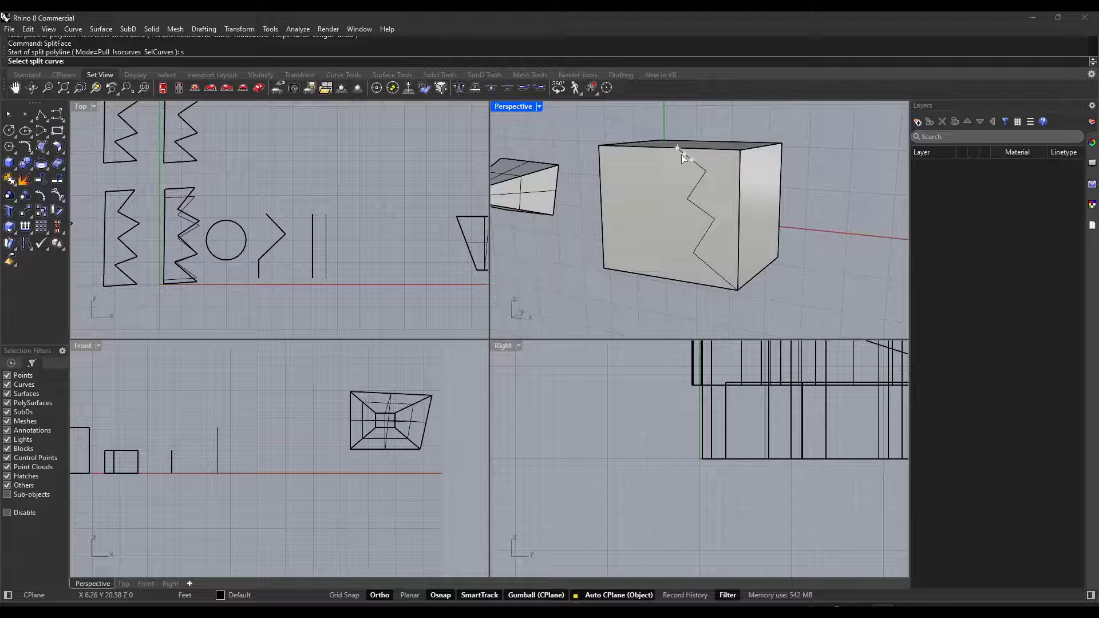
left_click(701, 179)
key("Return")
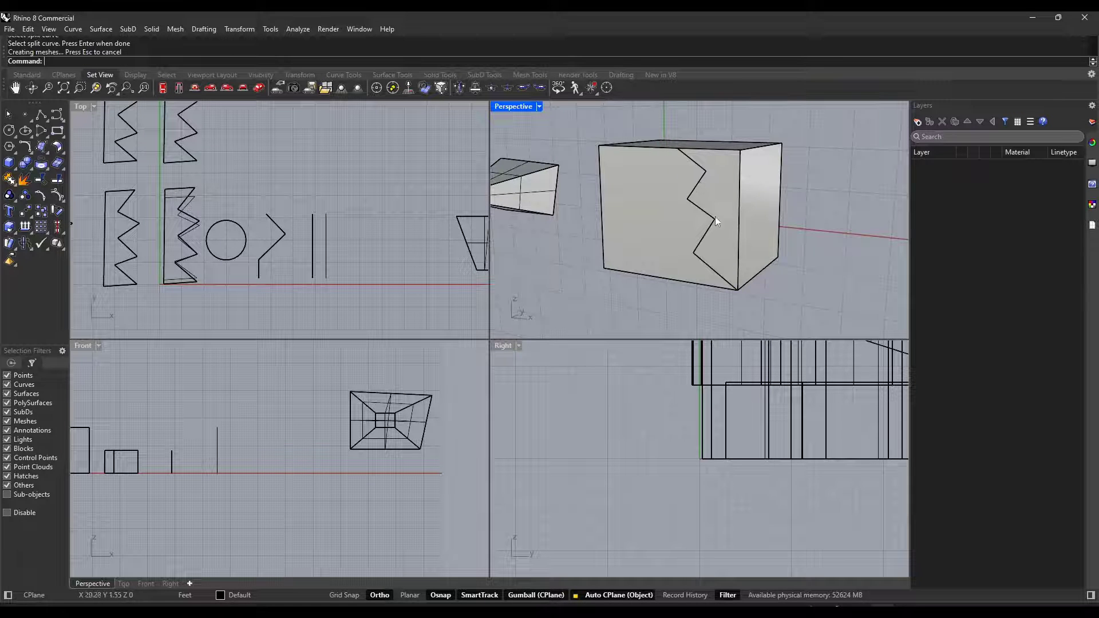
- Select the whole box to inspect it as one solid with the split face, and deselect it
left_click(733, 193)
right_click_drag(732, 193, 726, 195)
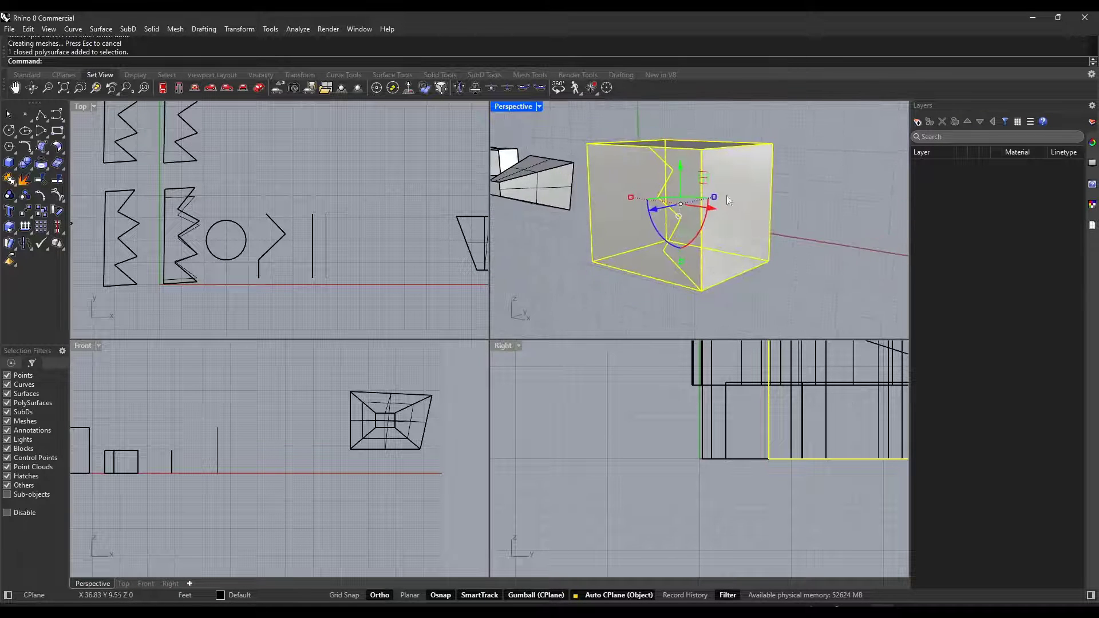
left_click(811, 171)
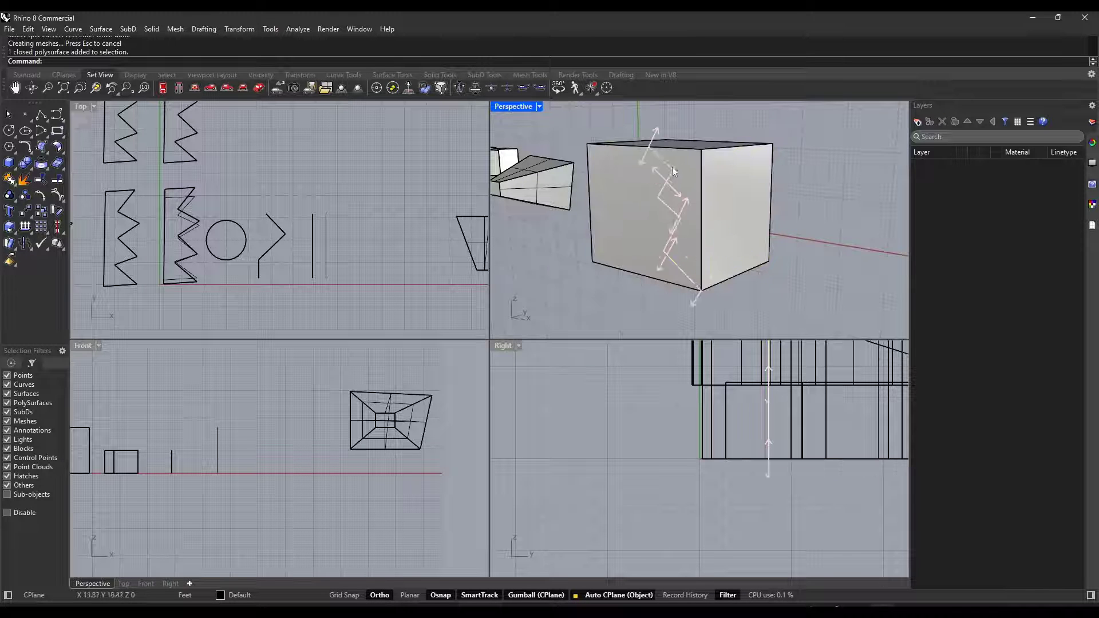
- Select the front face portion between the zigzag and the vertical corner edge, and PushPull it partway into the box by a freehand distance
left_click(689, 184, "ctrl+shift")
right_click_drag(802, 214, 756, 217)
right_click_drag(806, 217, 813, 214)
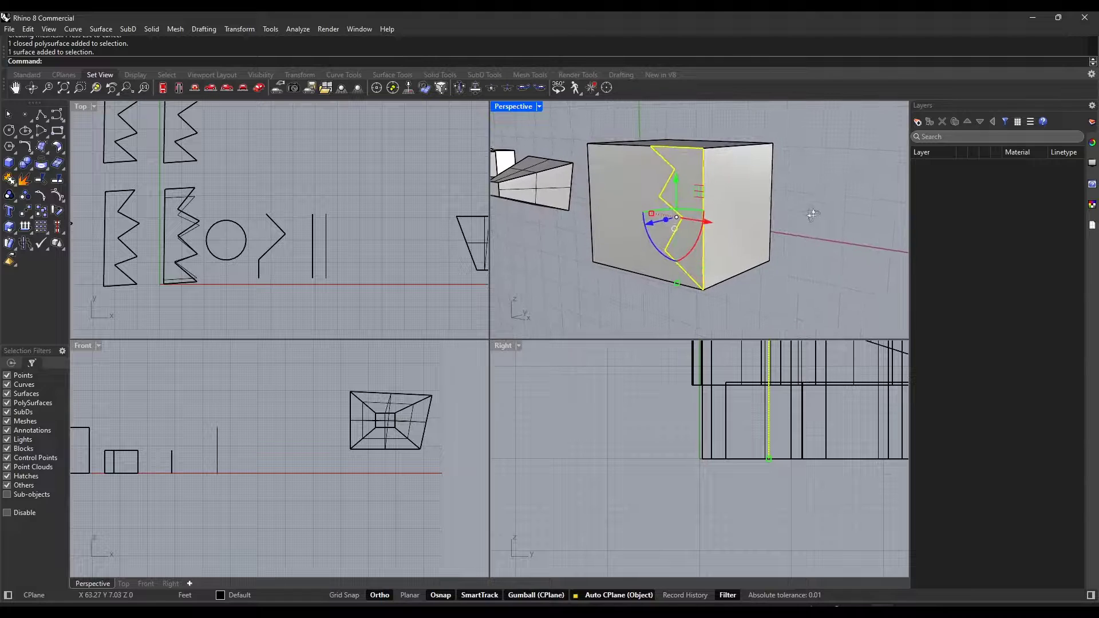
key("Return")
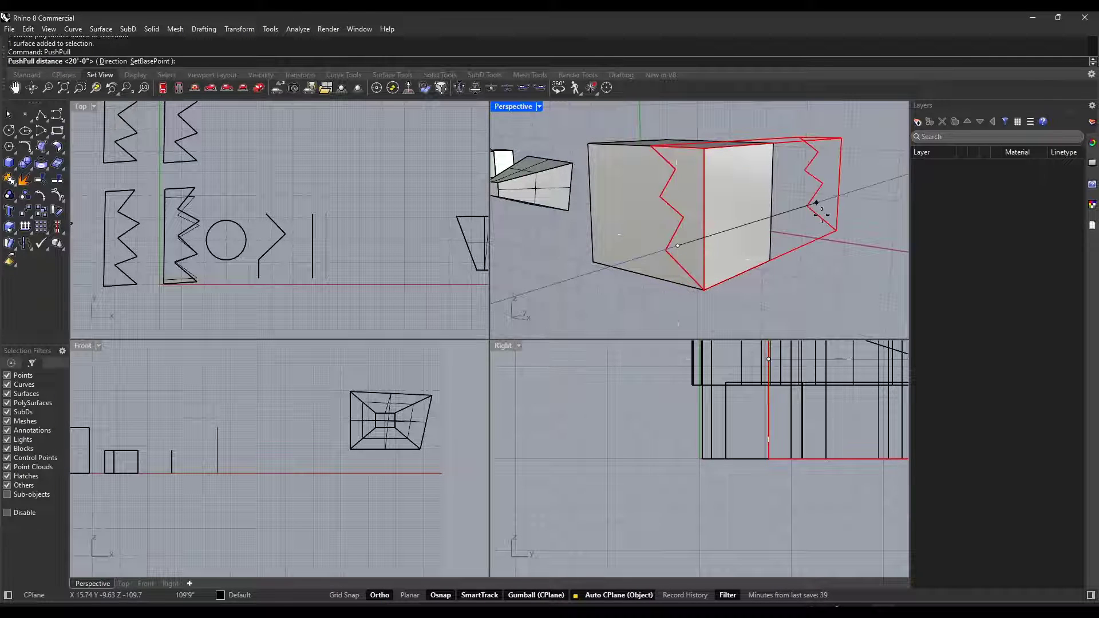
left_click(740, 276)
right_click_drag(741, 277, 697, 199)
scroll(674, 201, "down", 6)
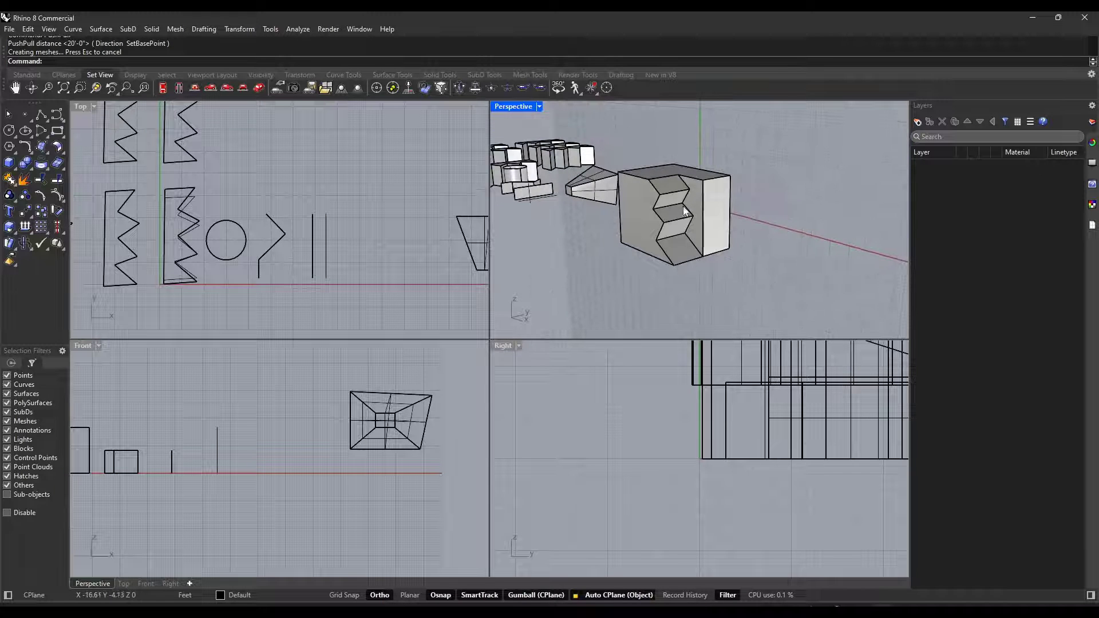
scroll(675, 184, "up", 3)
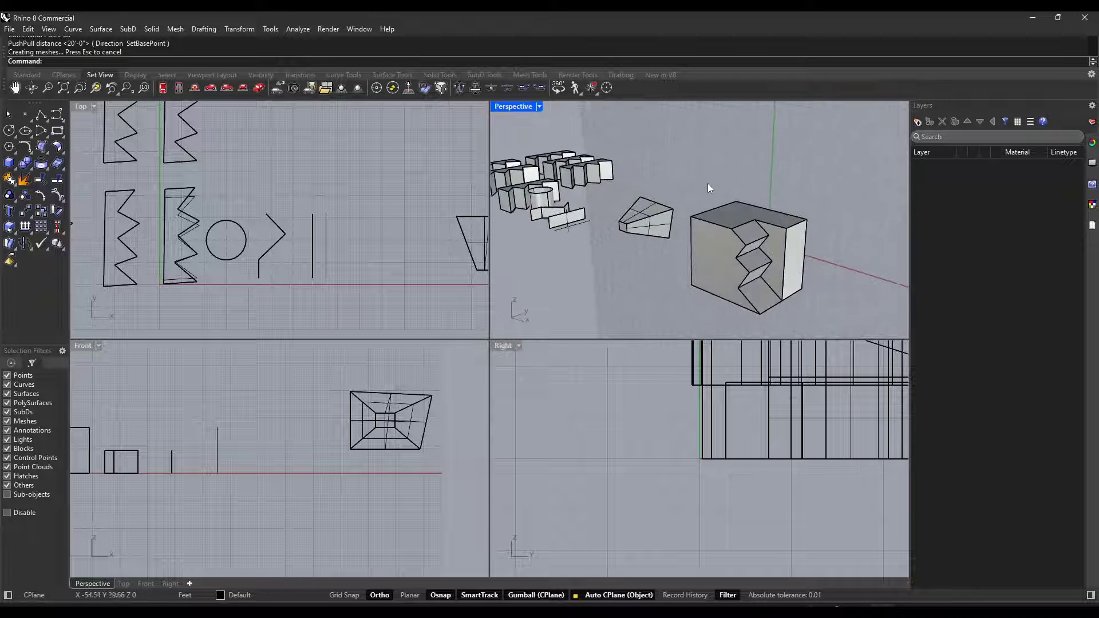